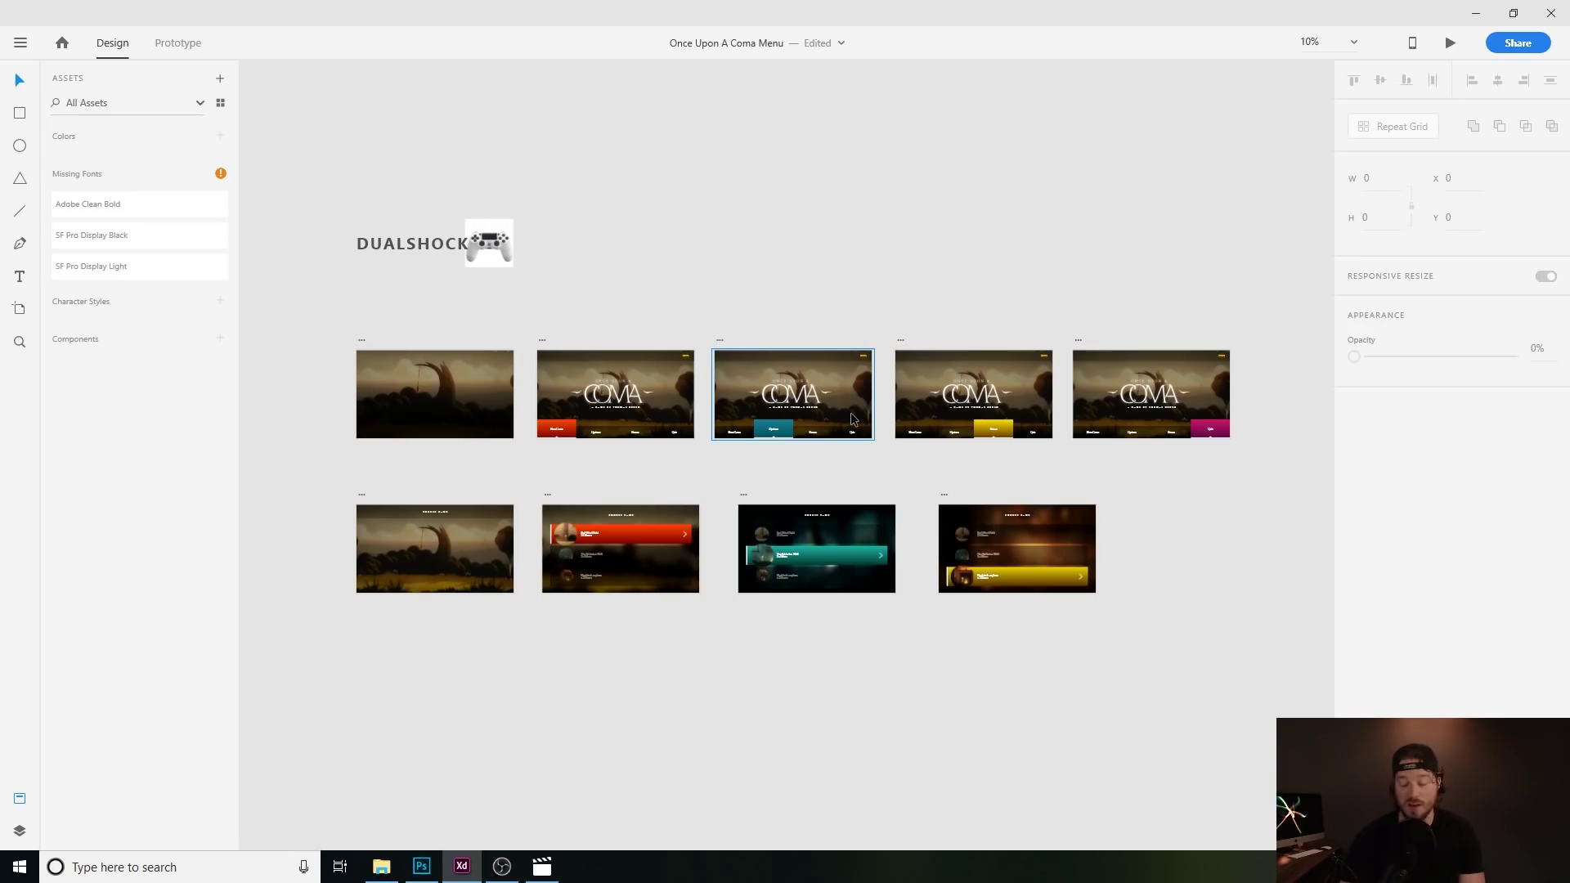
Pan across the canvas to view Web 1920 – 3 and the other title artboards.
scroll(853, 420, up, 5)
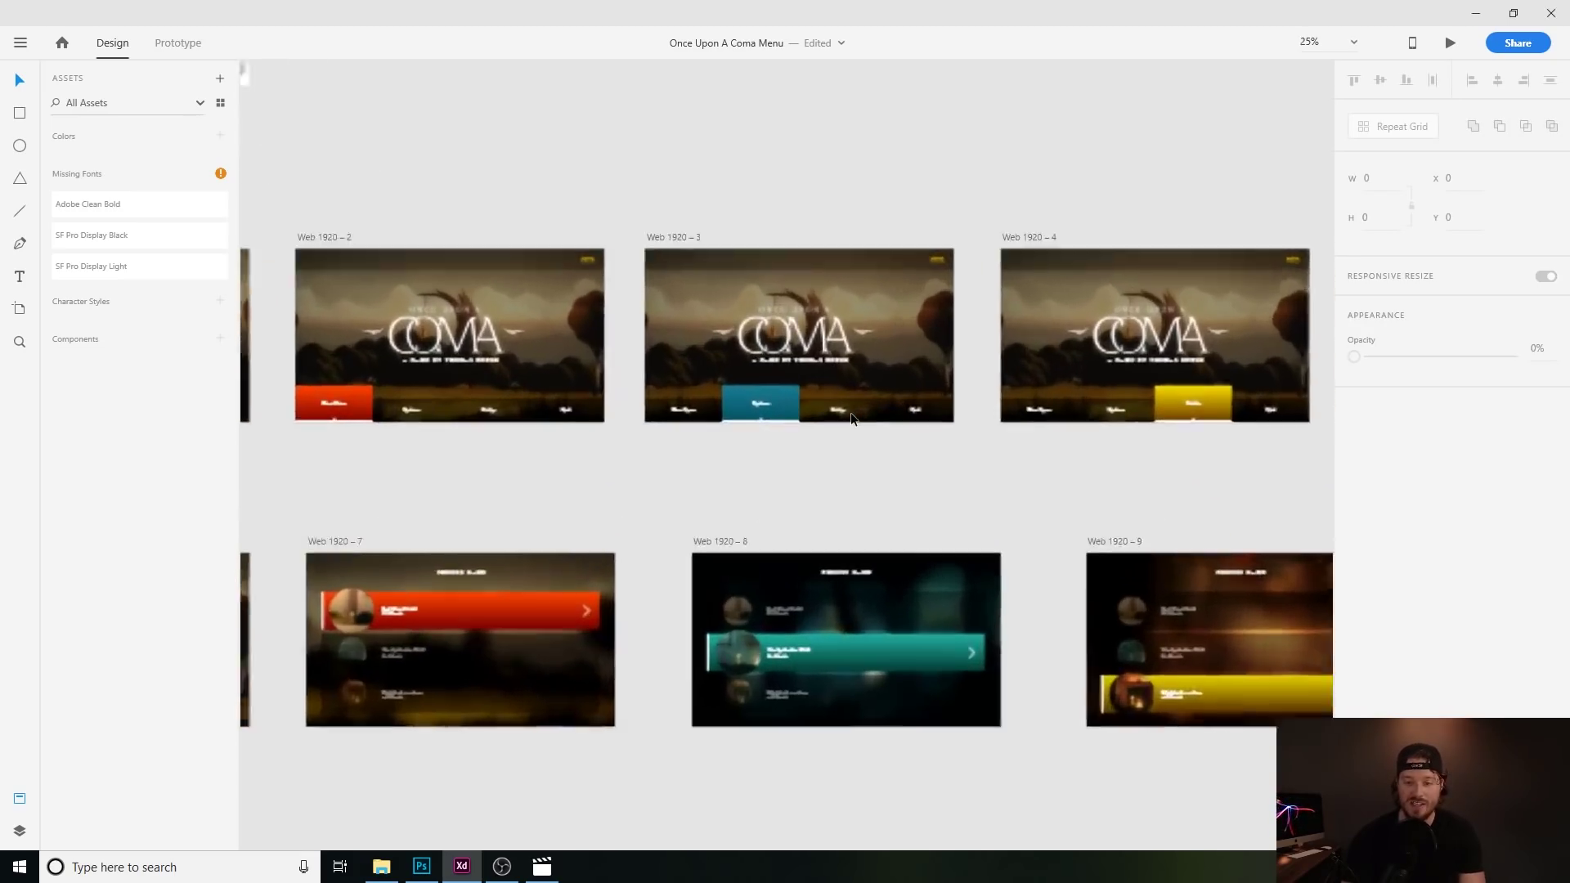
scroll(851, 420, up, 2)
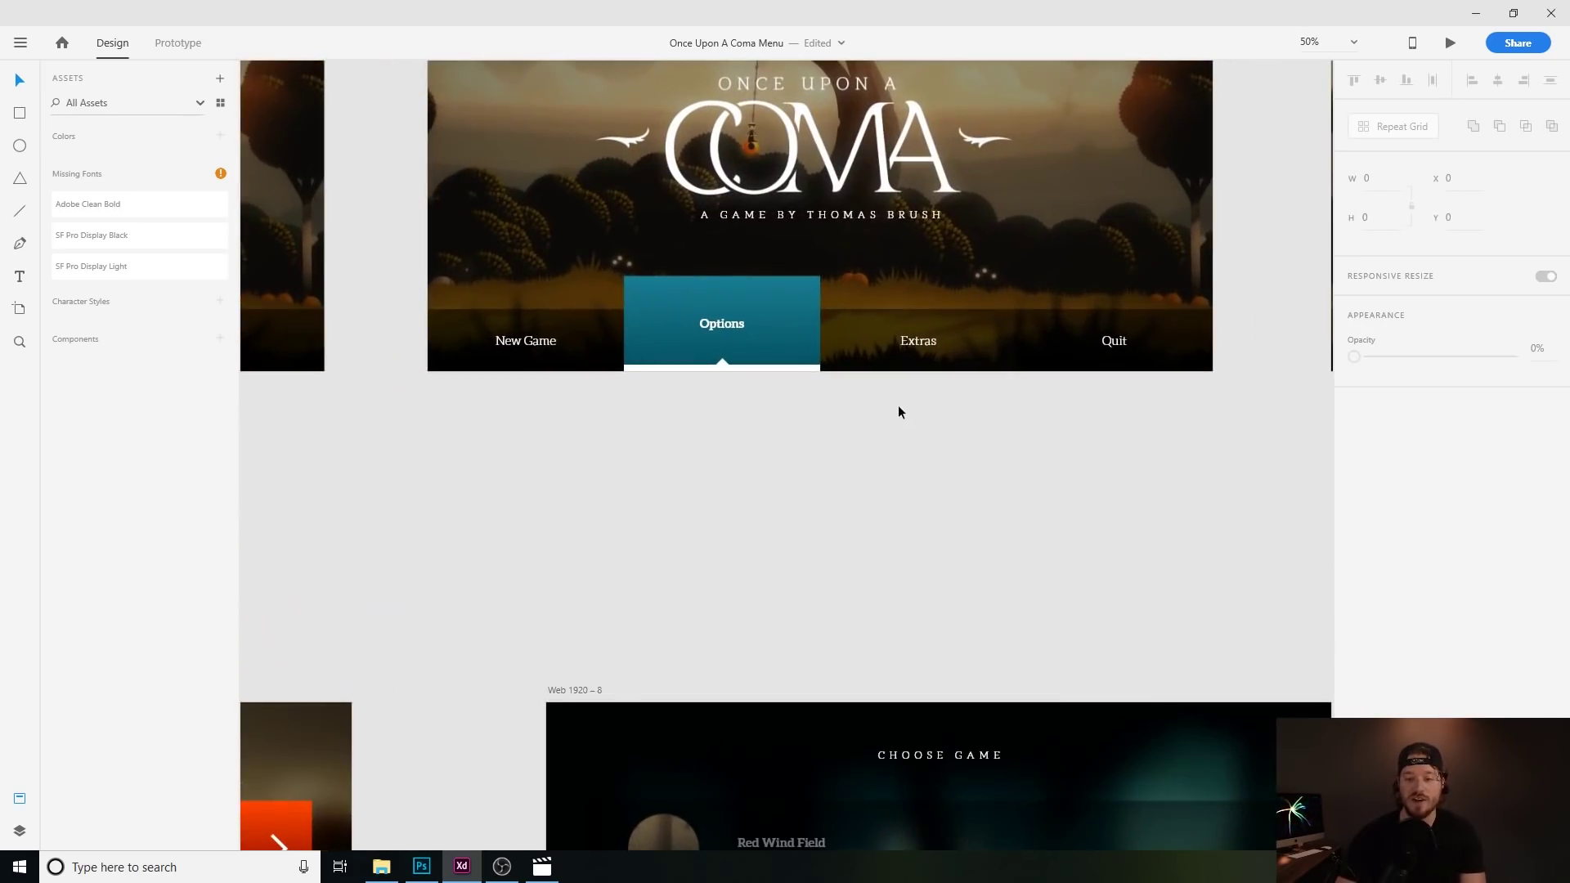
drag(869, 445, 842, 709)
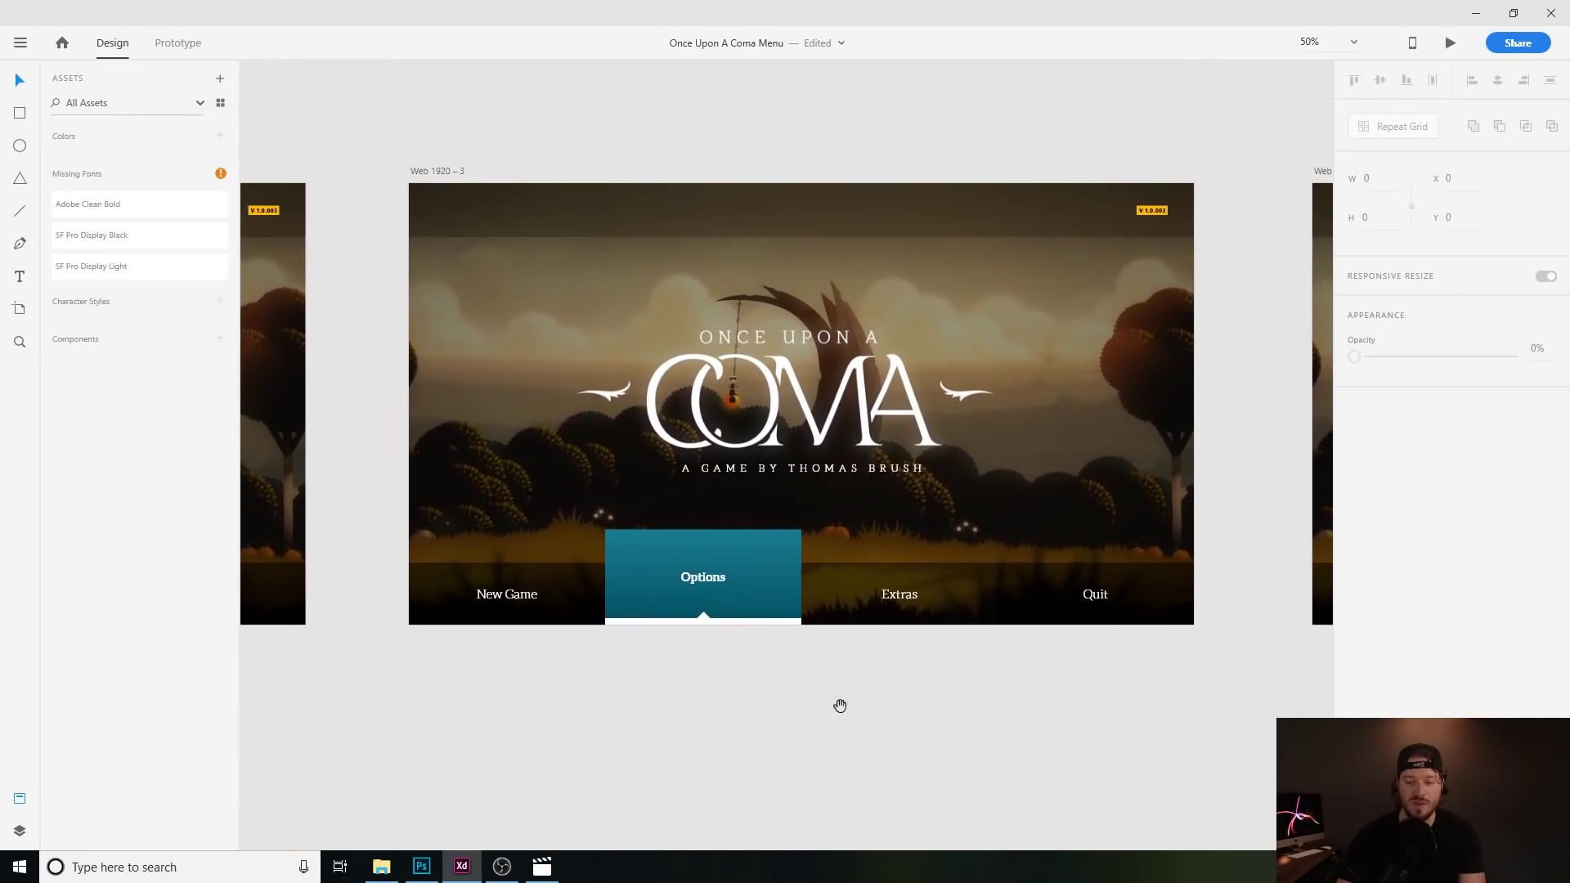
drag(490, 715, 764, 739)
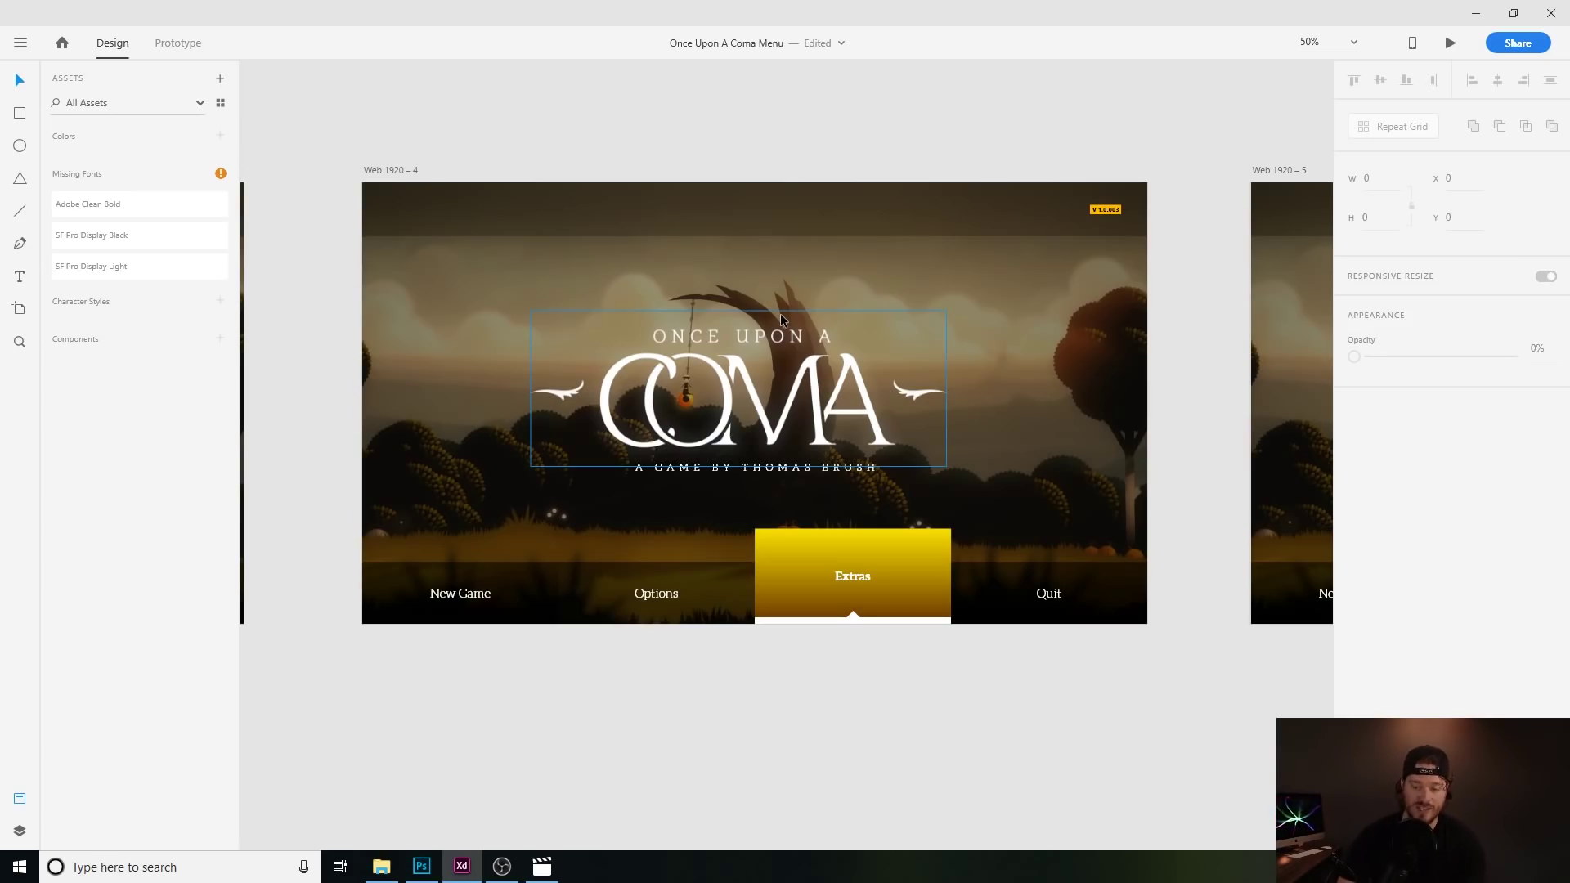
scroll(1119, 423, right, 10)
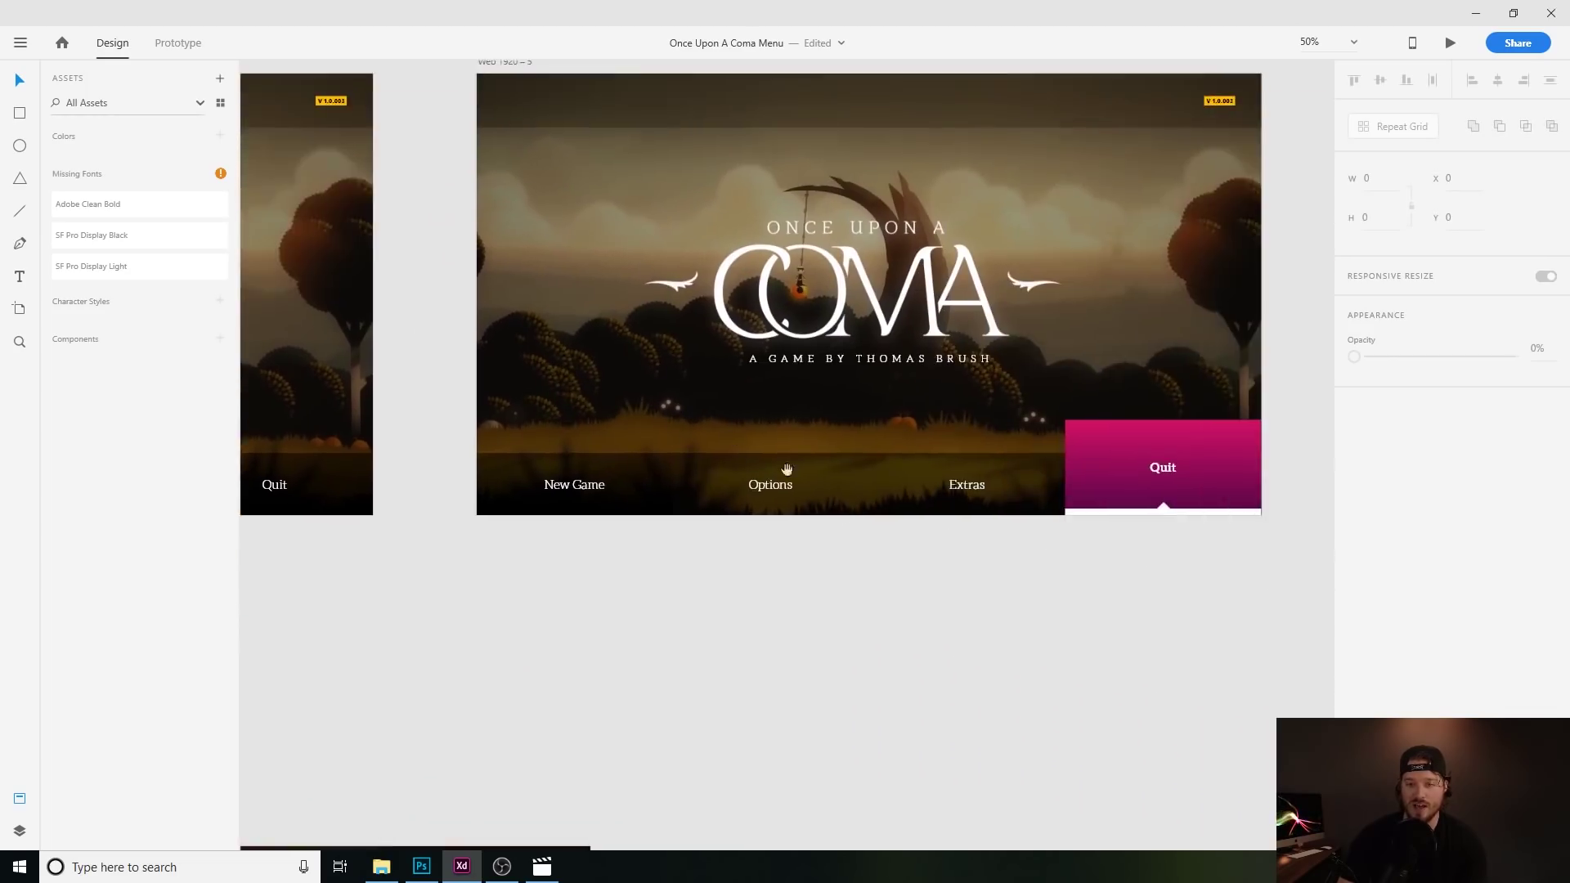
scroll(786, 466, down, 15)
scroll(1021, 399, left, 15)
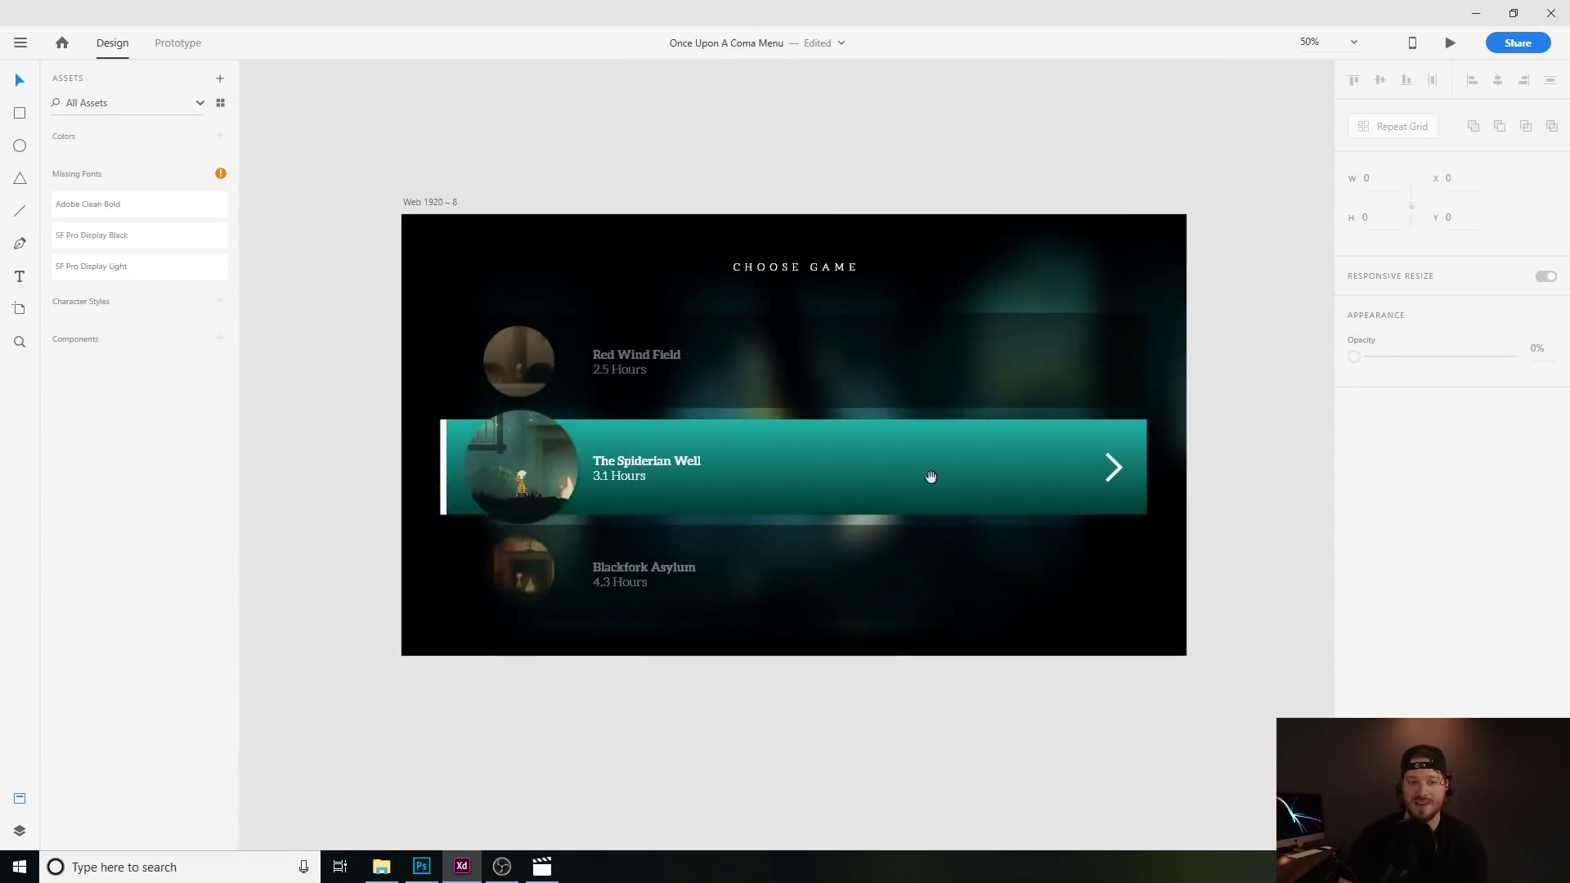
scroll(813, 483, left, 15)
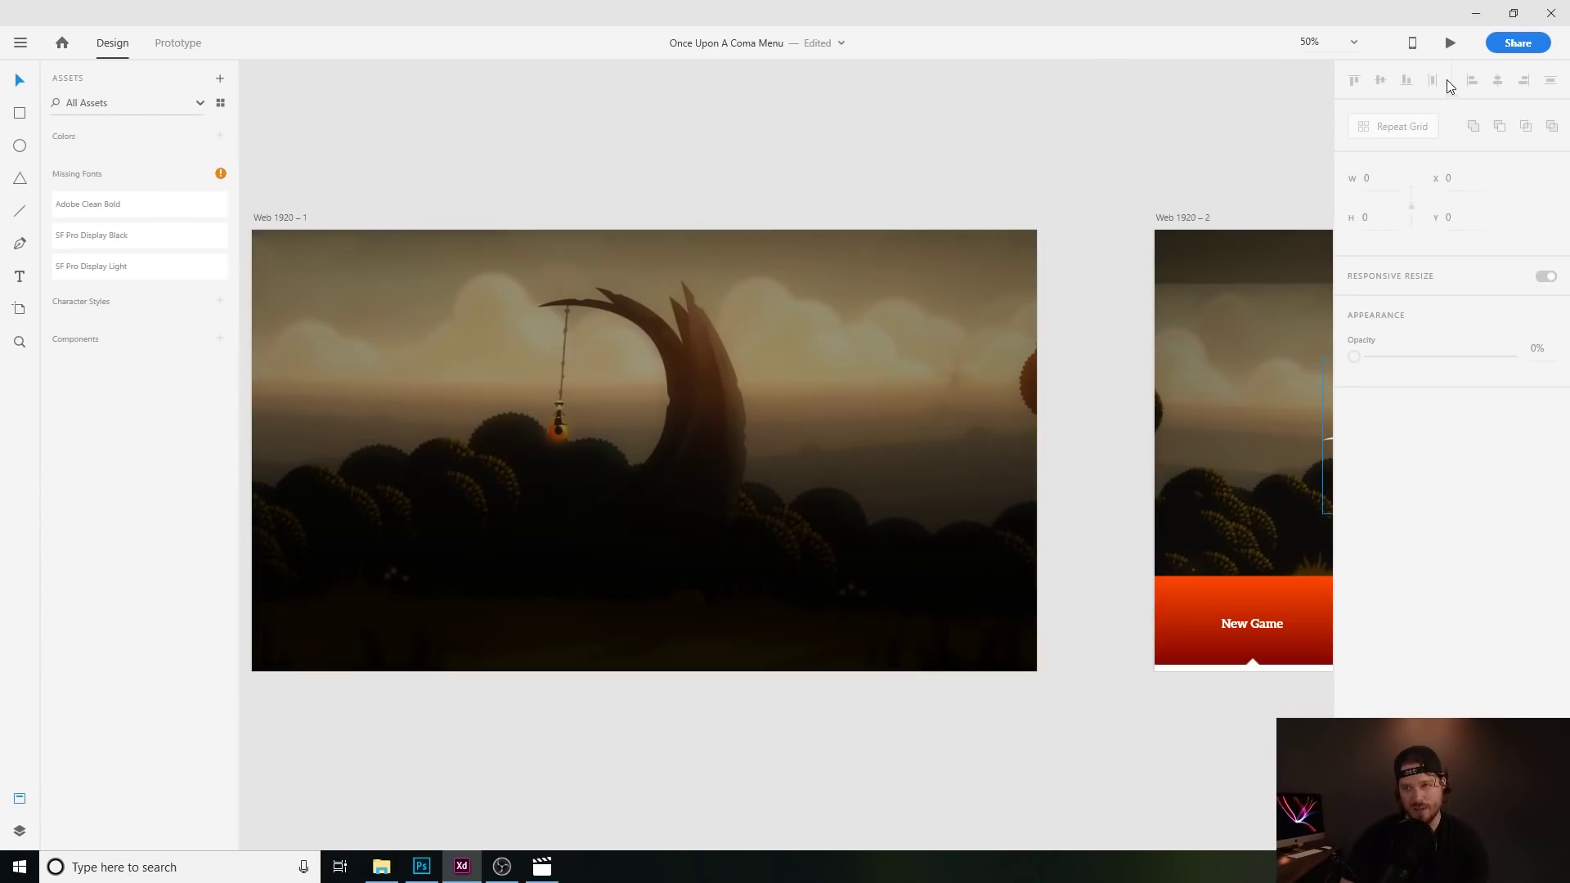
Preview the prototype and move the title menu highlight between New Game, Options, Extras and Quit.
click(1451, 43)
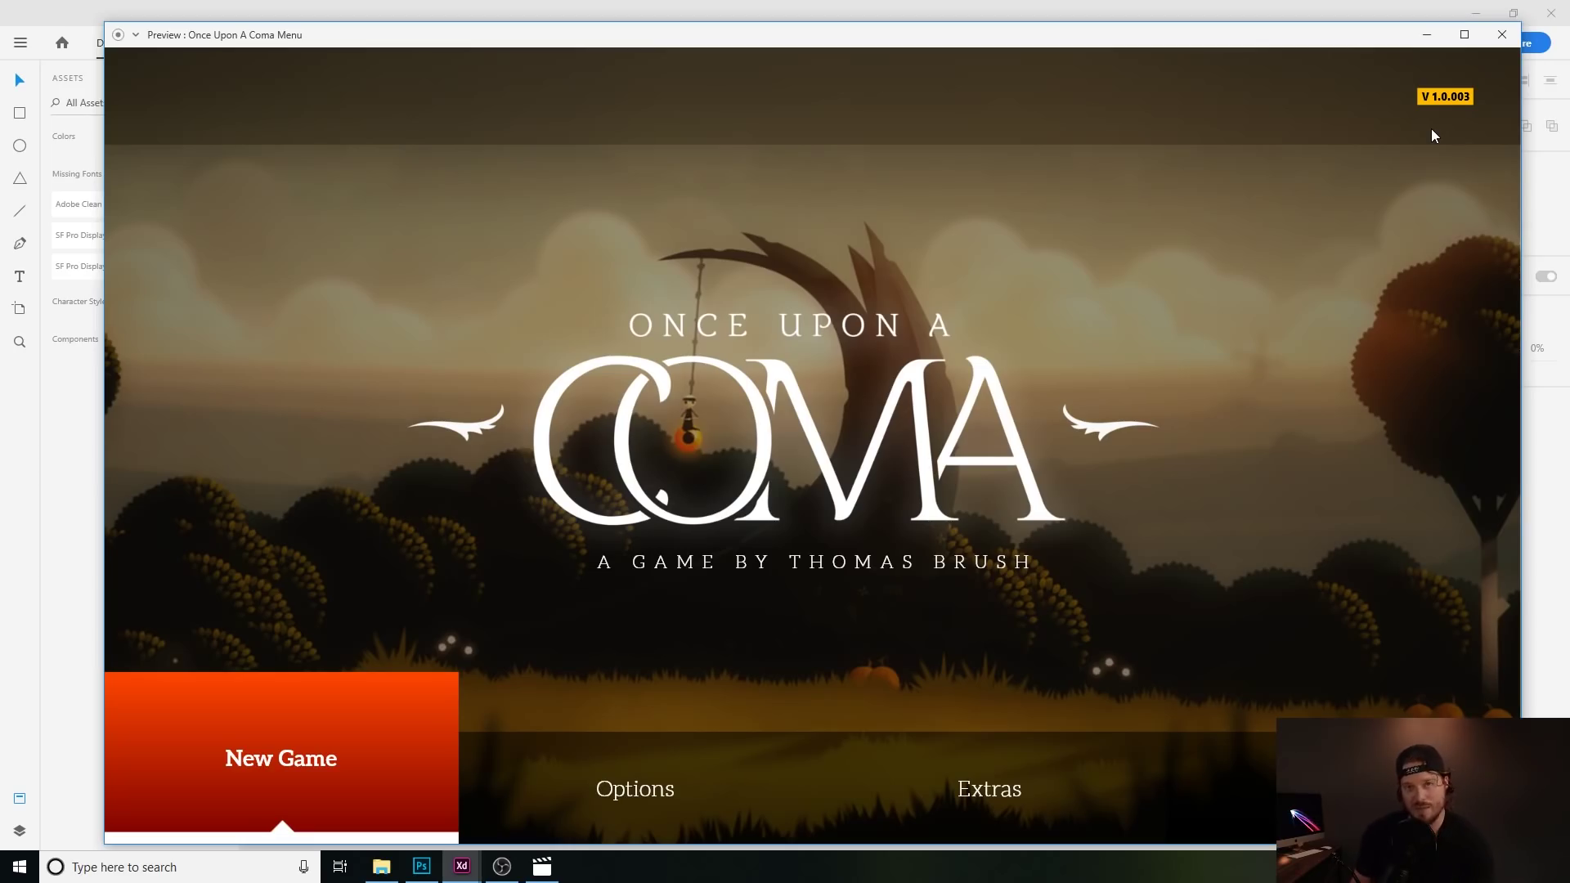
key(Right)
key(Right)
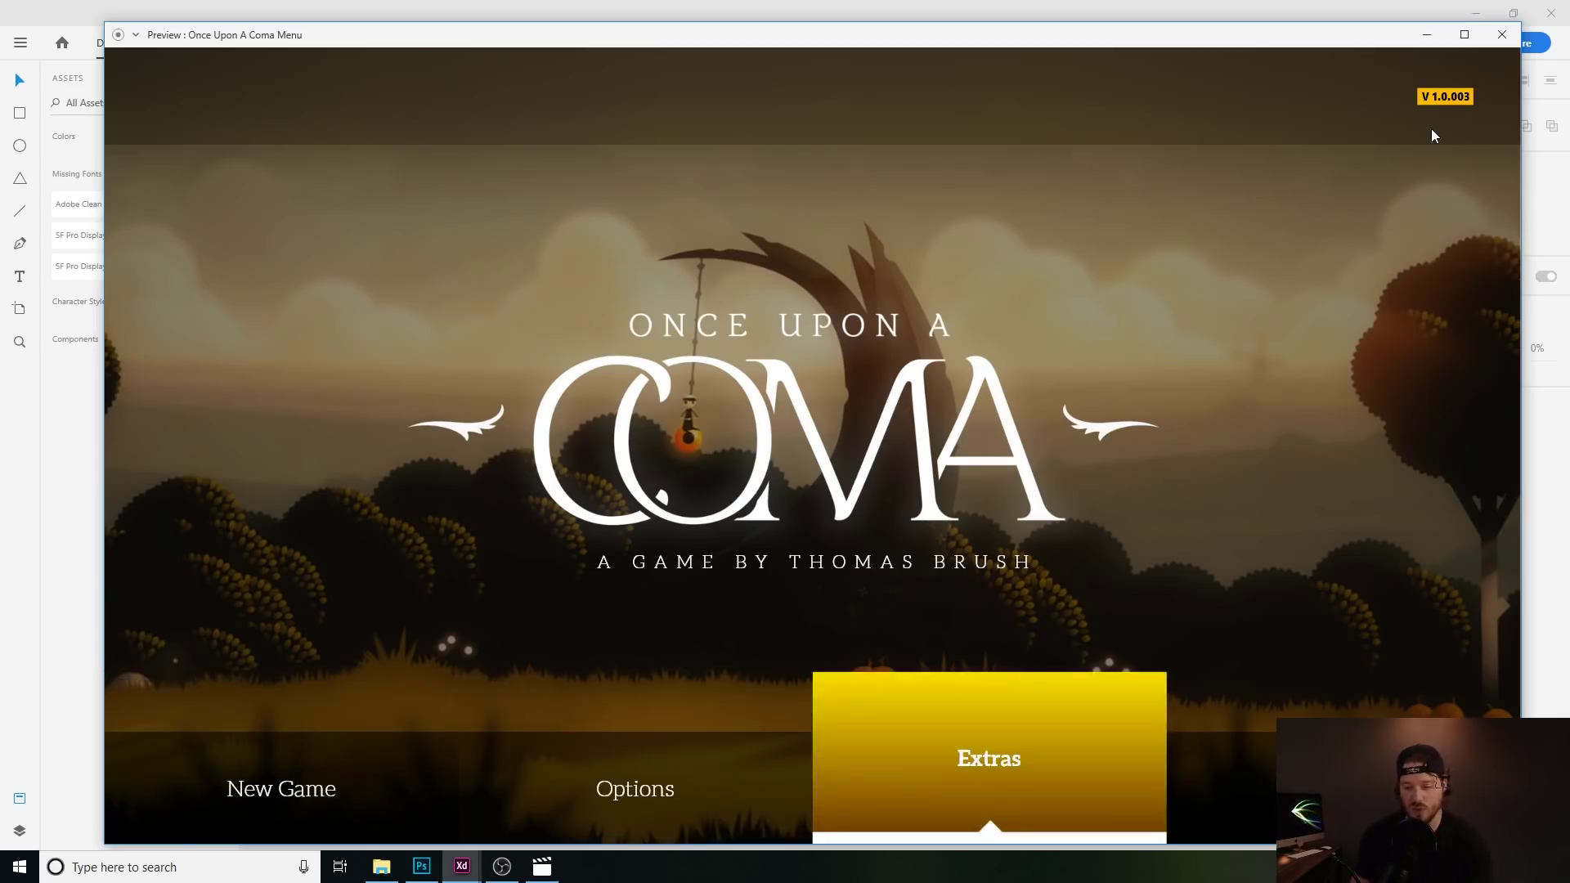
key(Left)
key(Left)
key(Right)
key(Right)
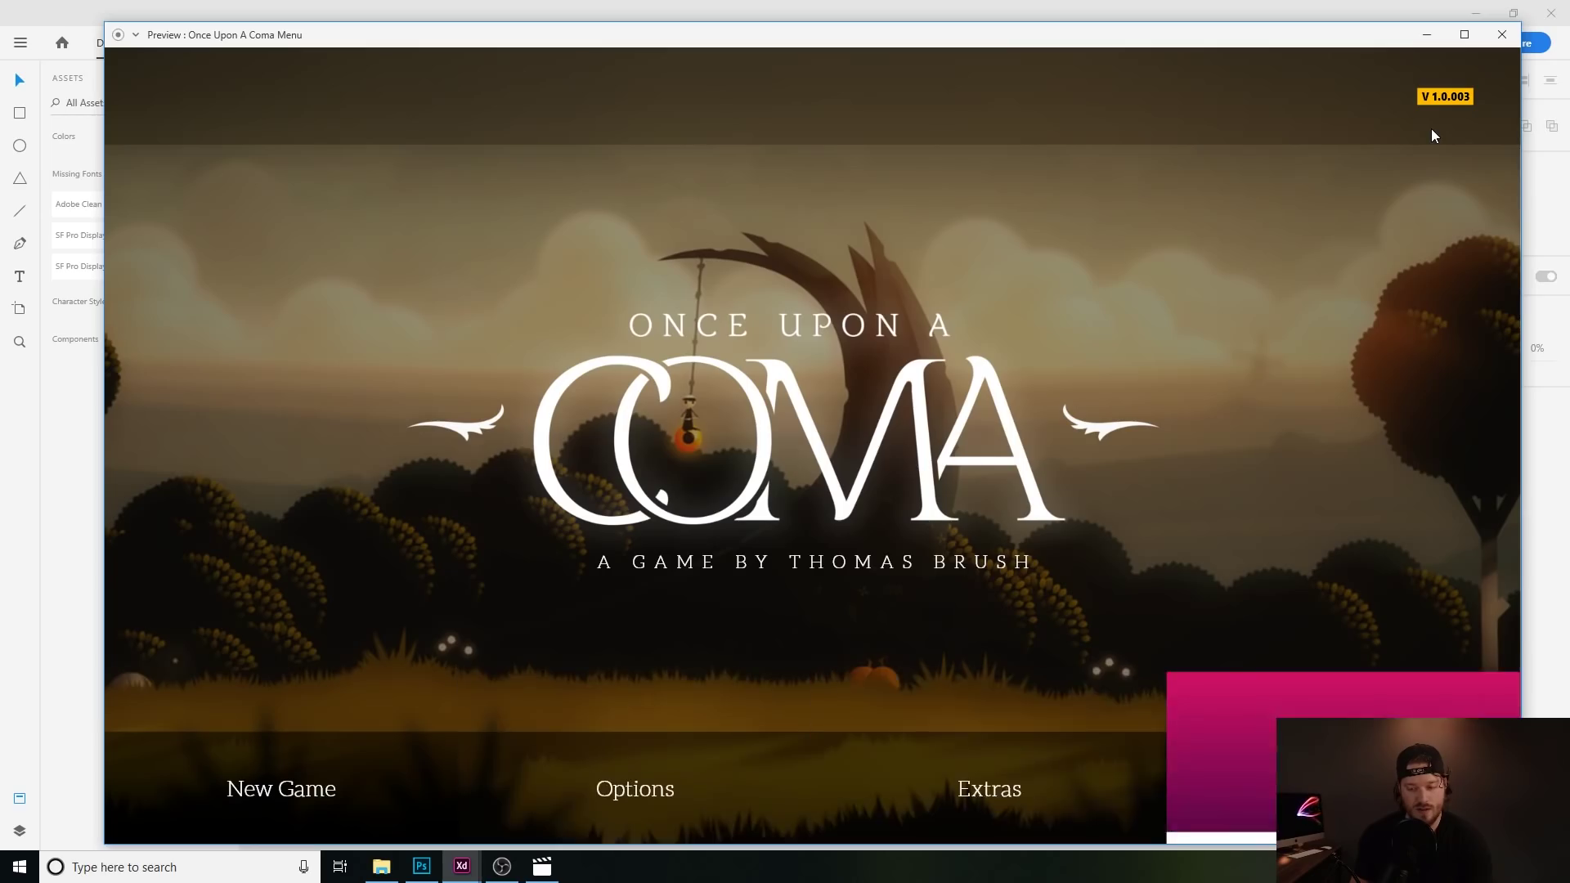
key(Left)
key(Left)
In preview, enter Choose Game, browse the game list to Red Wind Field, and return to Extras.
key(Return)
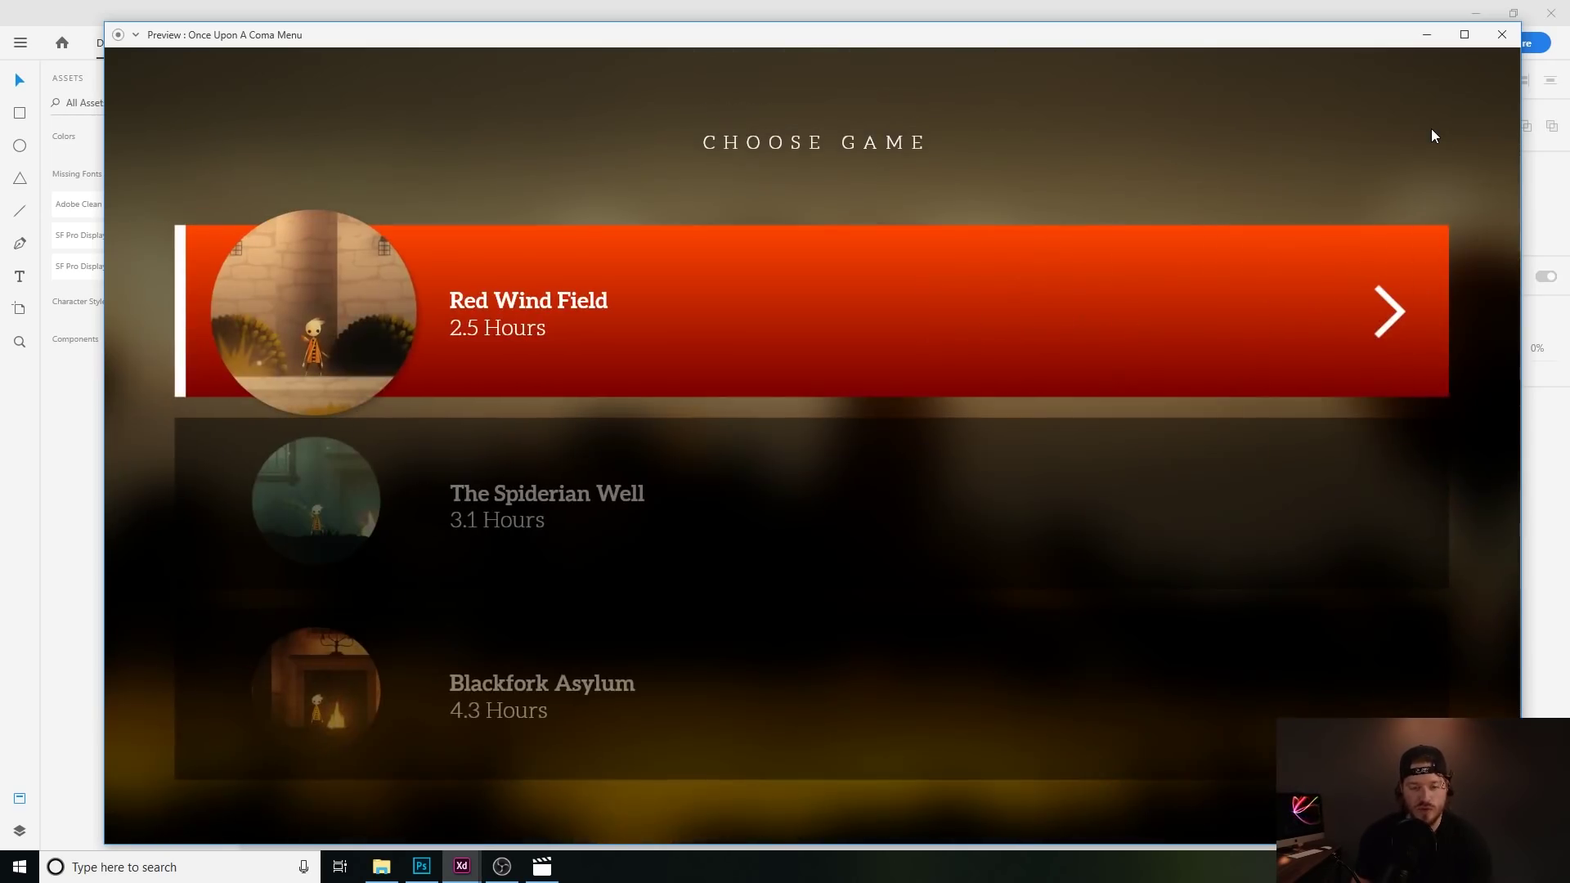
key(Down)
key(Down)
key(Up)
key(Up)
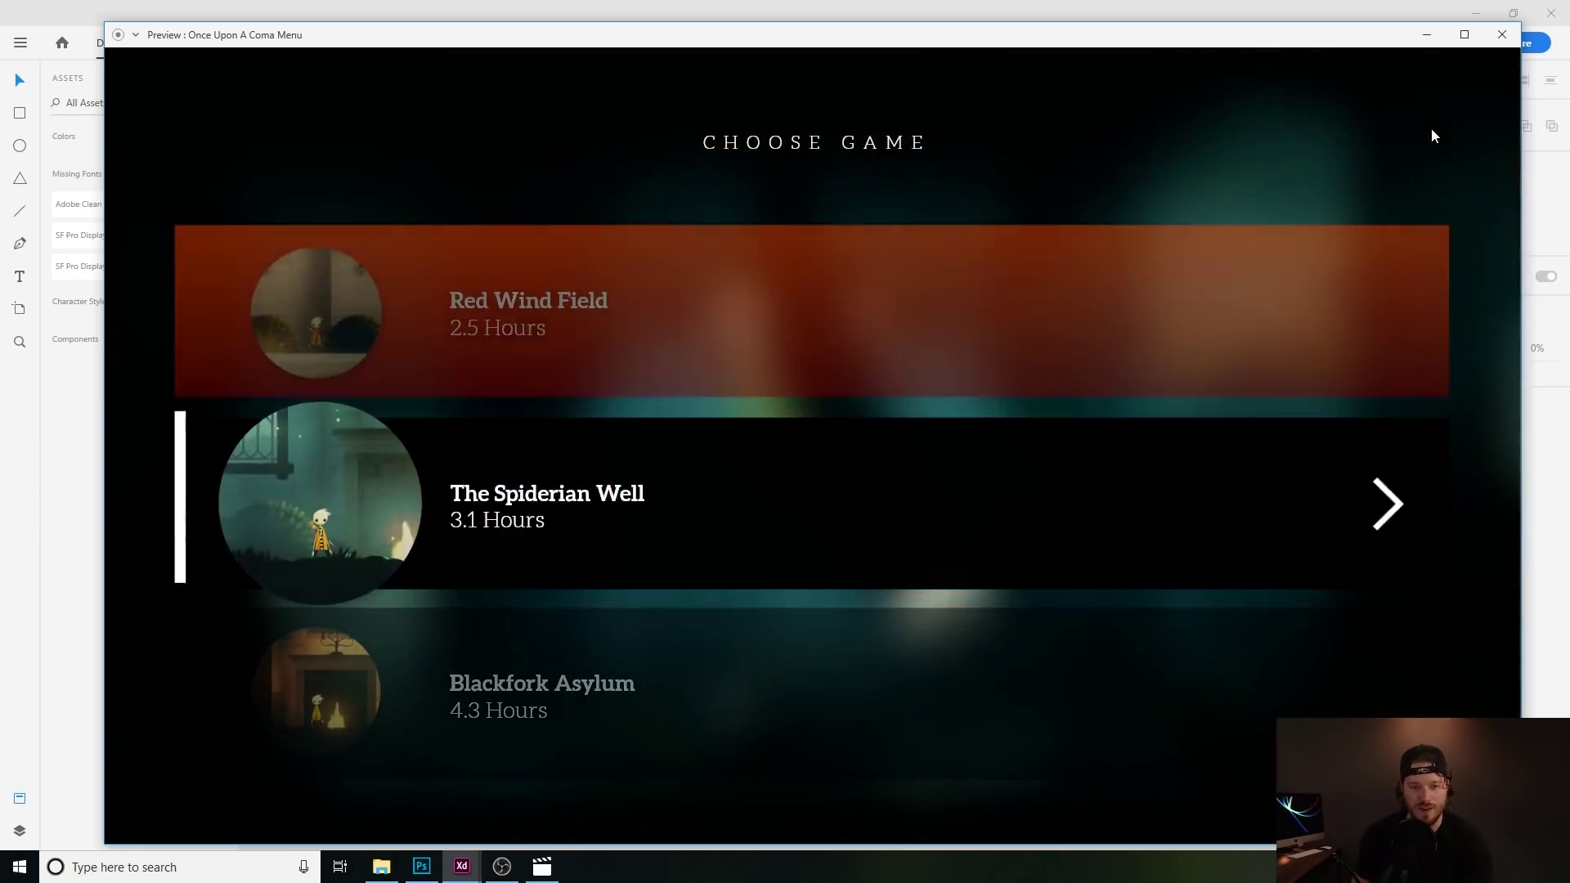
key(Down)
key(Down)
key(Up)
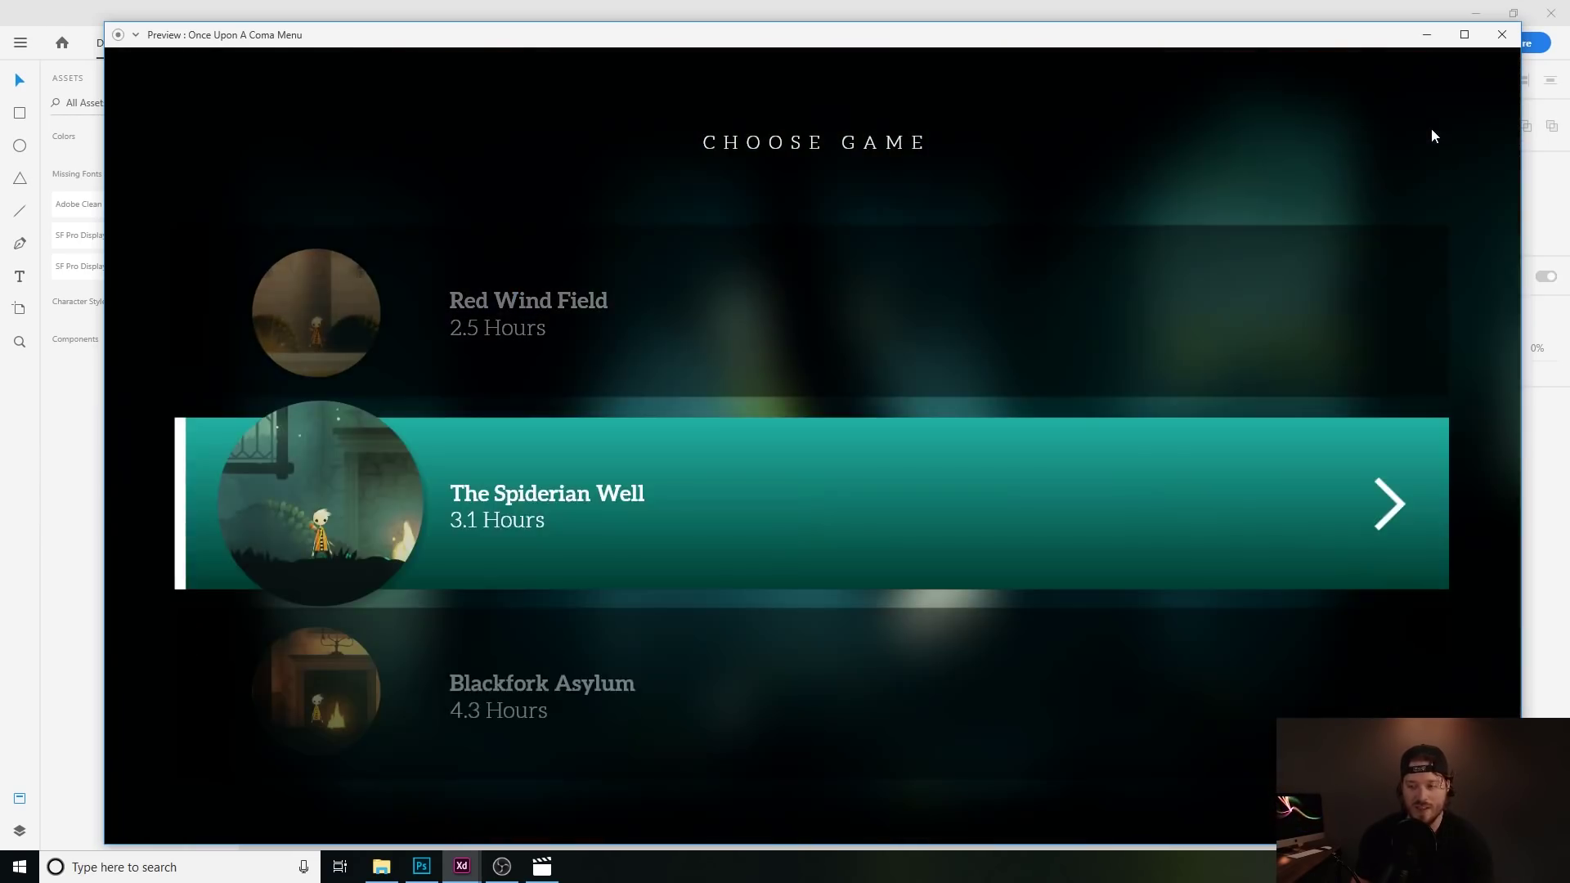
key(Up)
key(Escape)
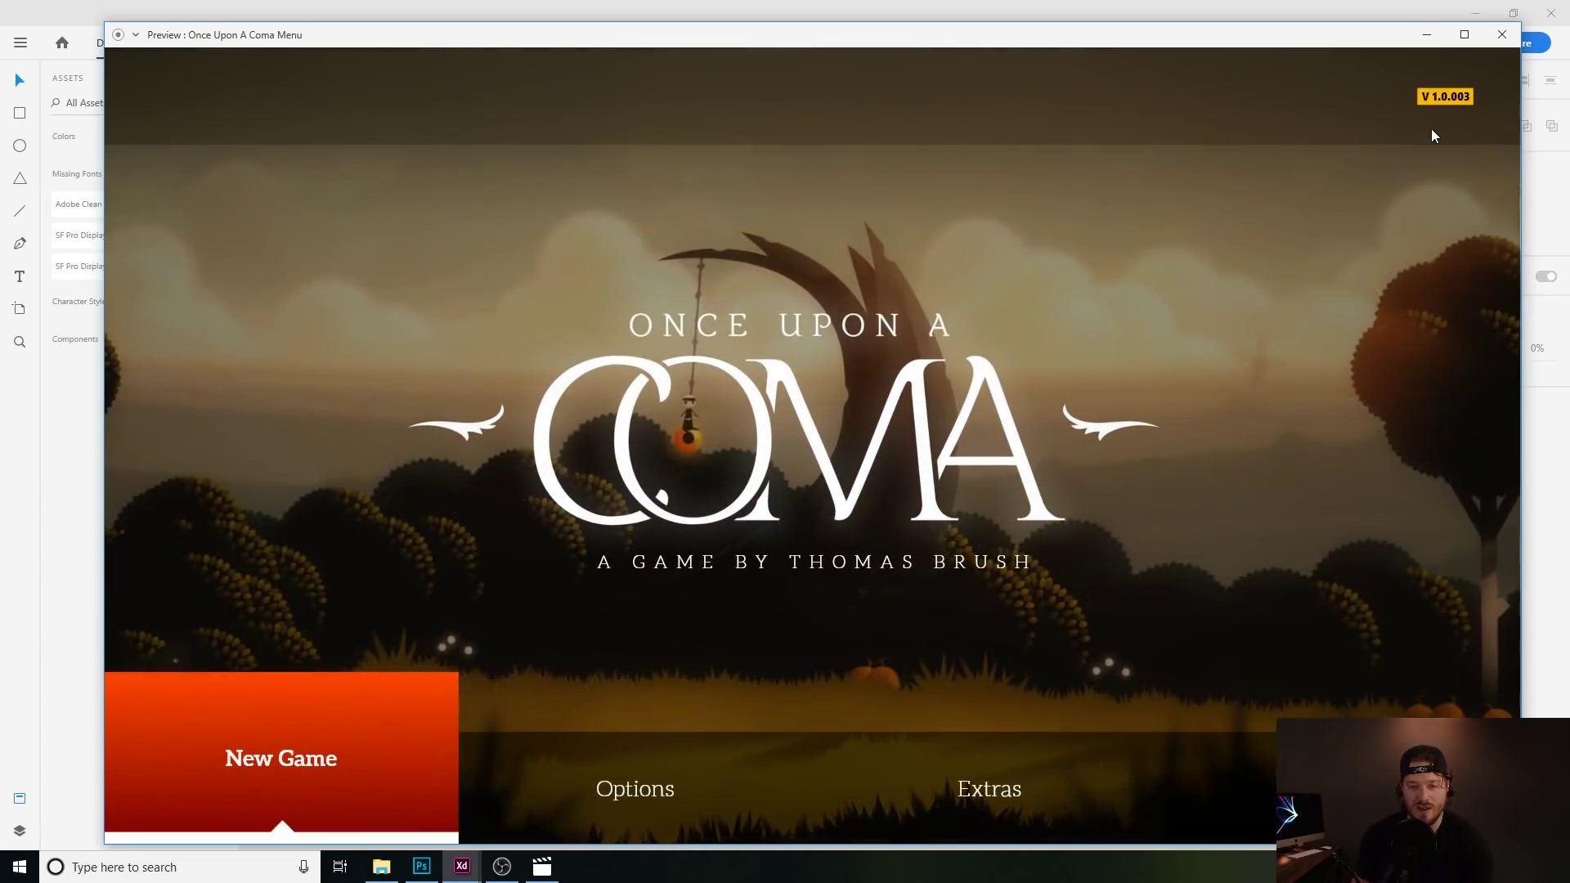
key(Right)
key(Right)
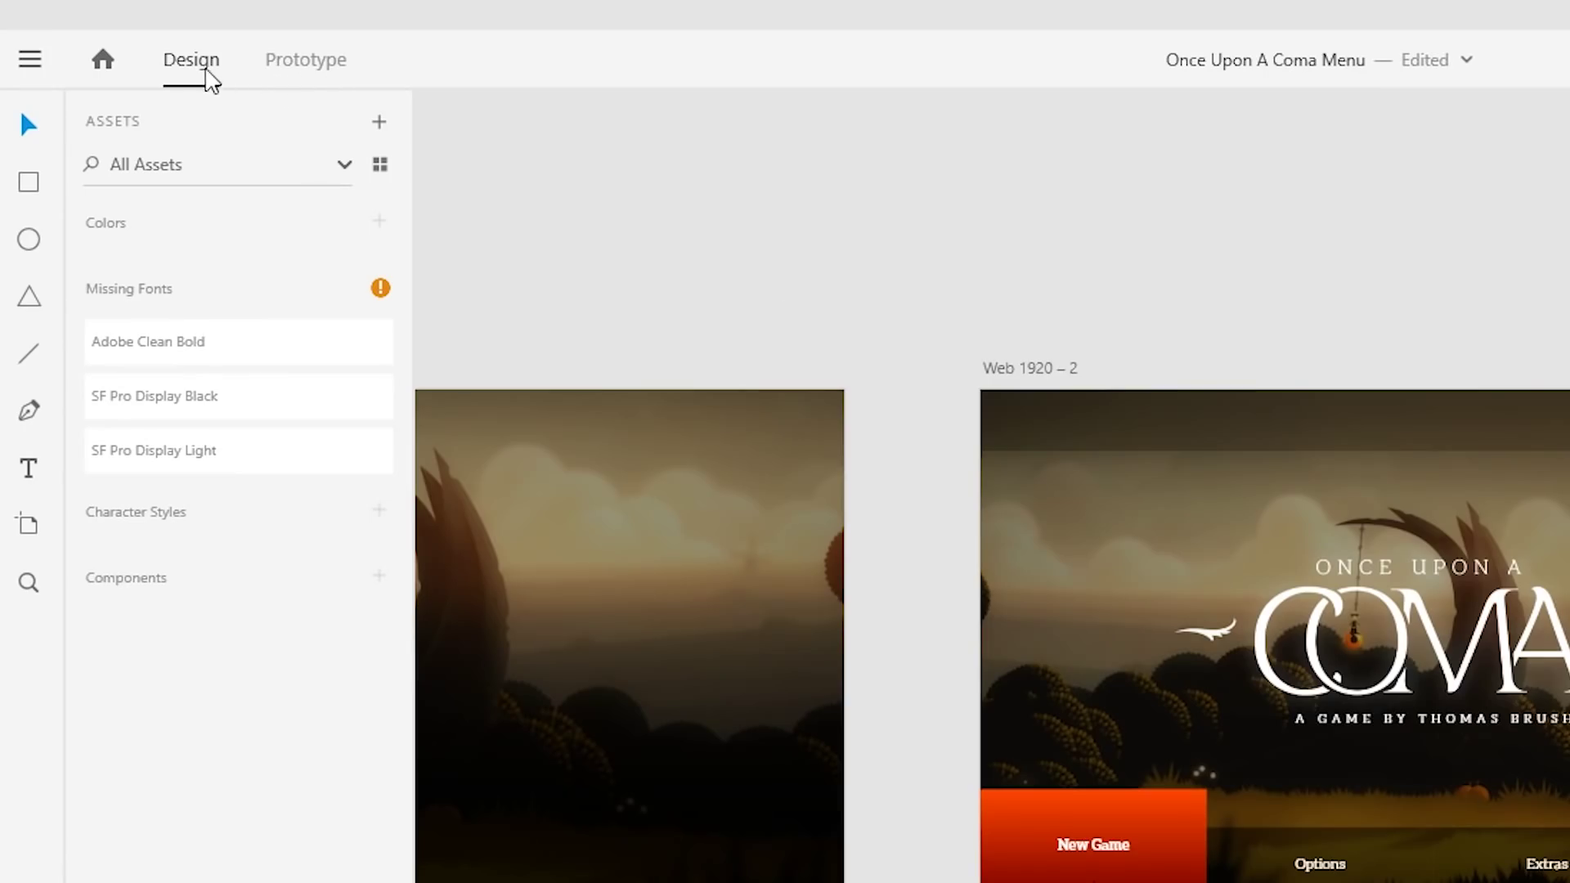
Glance at the Prototype wiring, return to Design, and bring Web 1920 – 2 back into view.
click(303, 66)
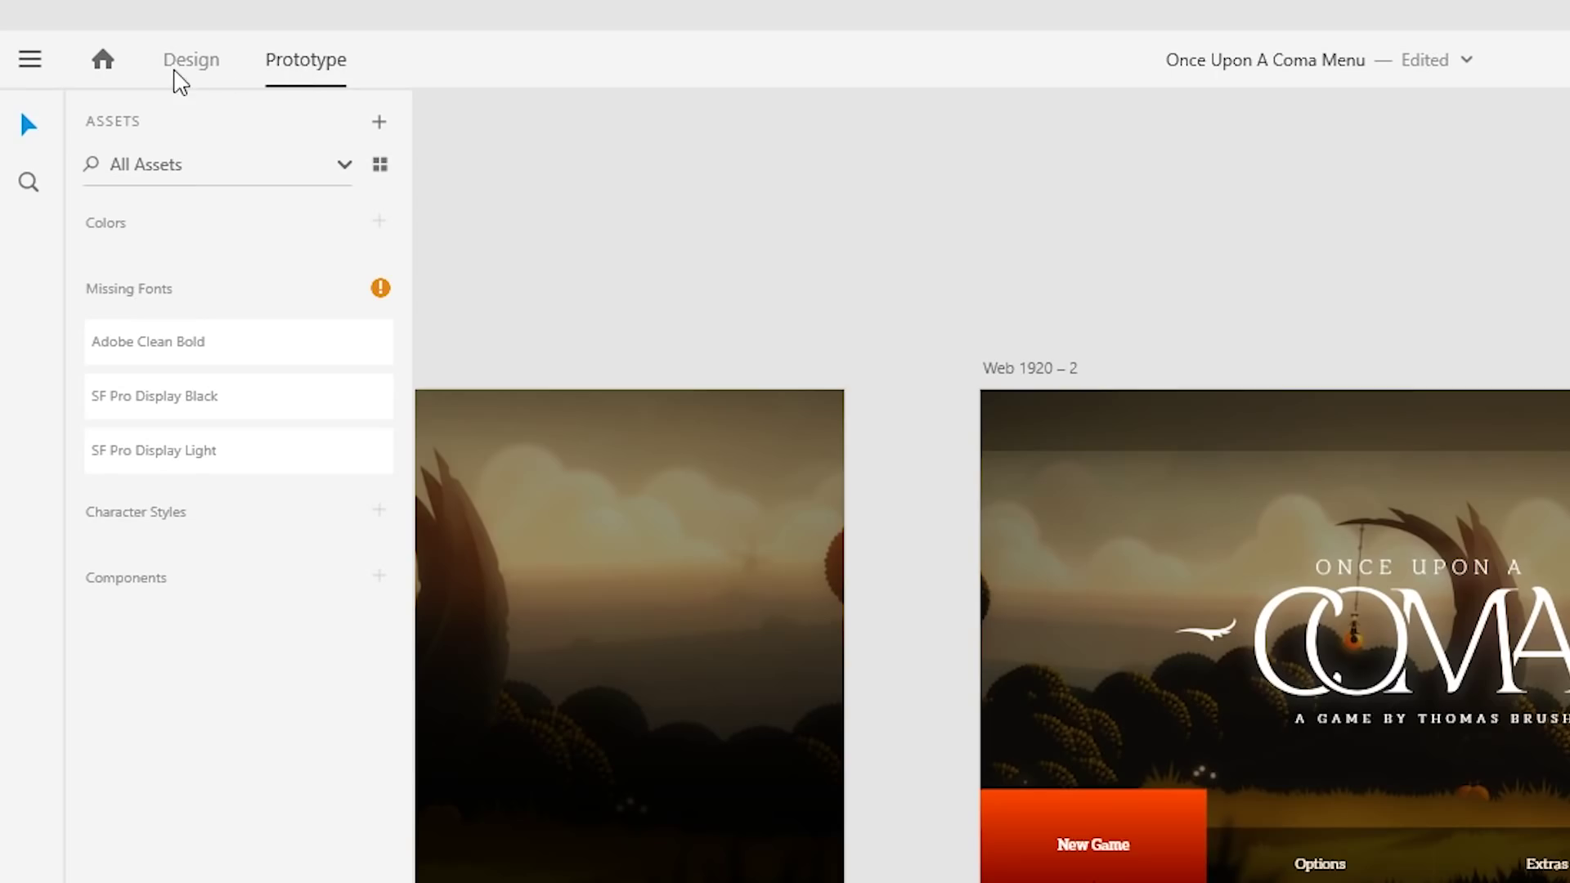
click(176, 72)
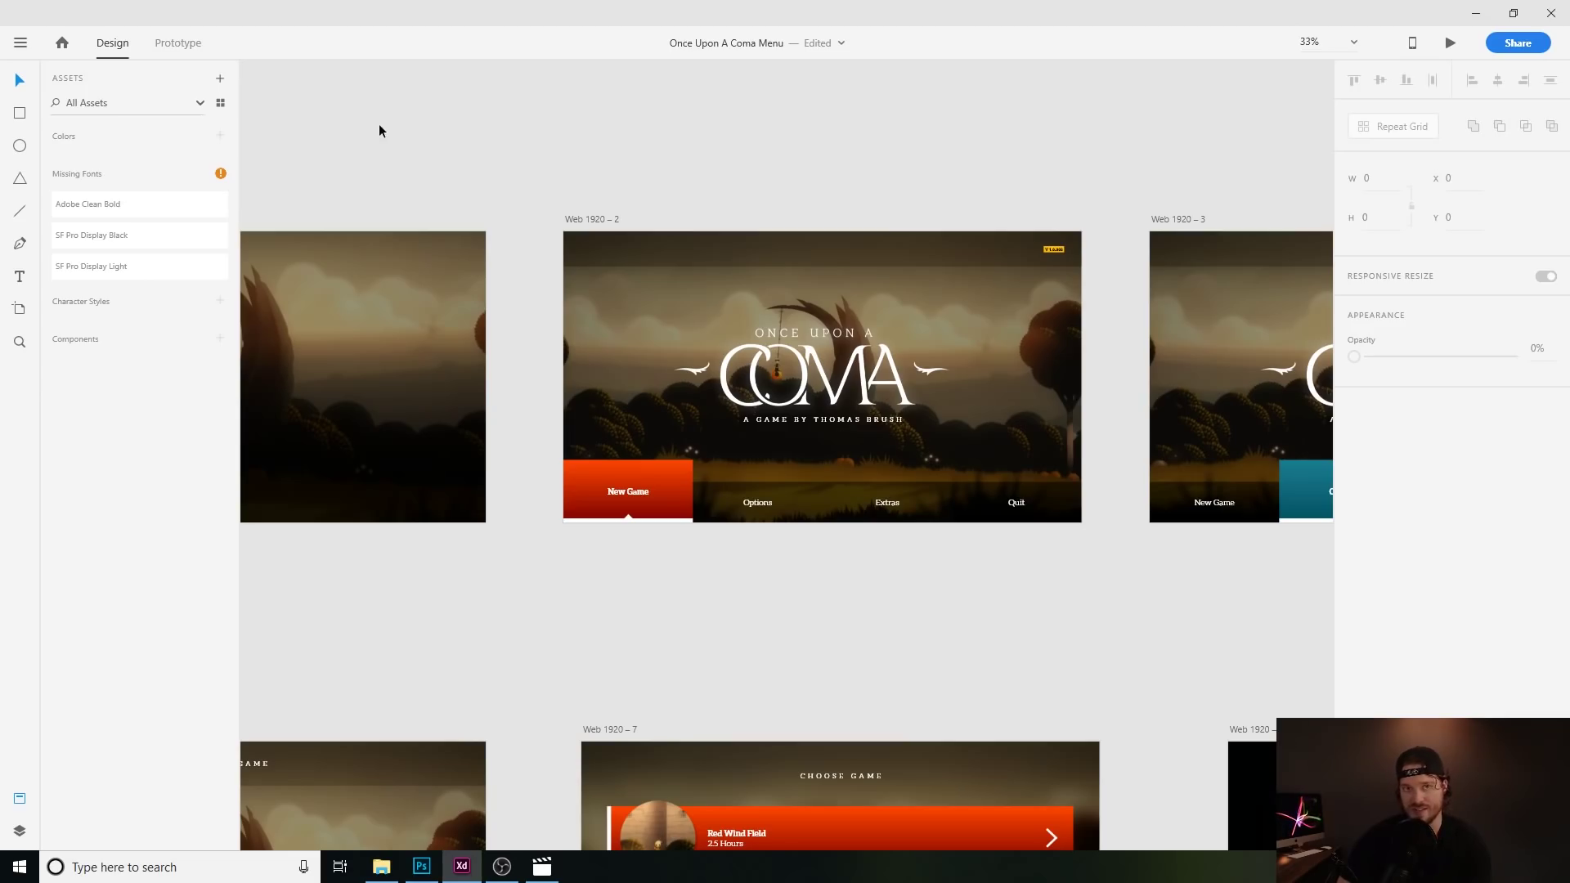
drag(1162, 372, 826, 307)
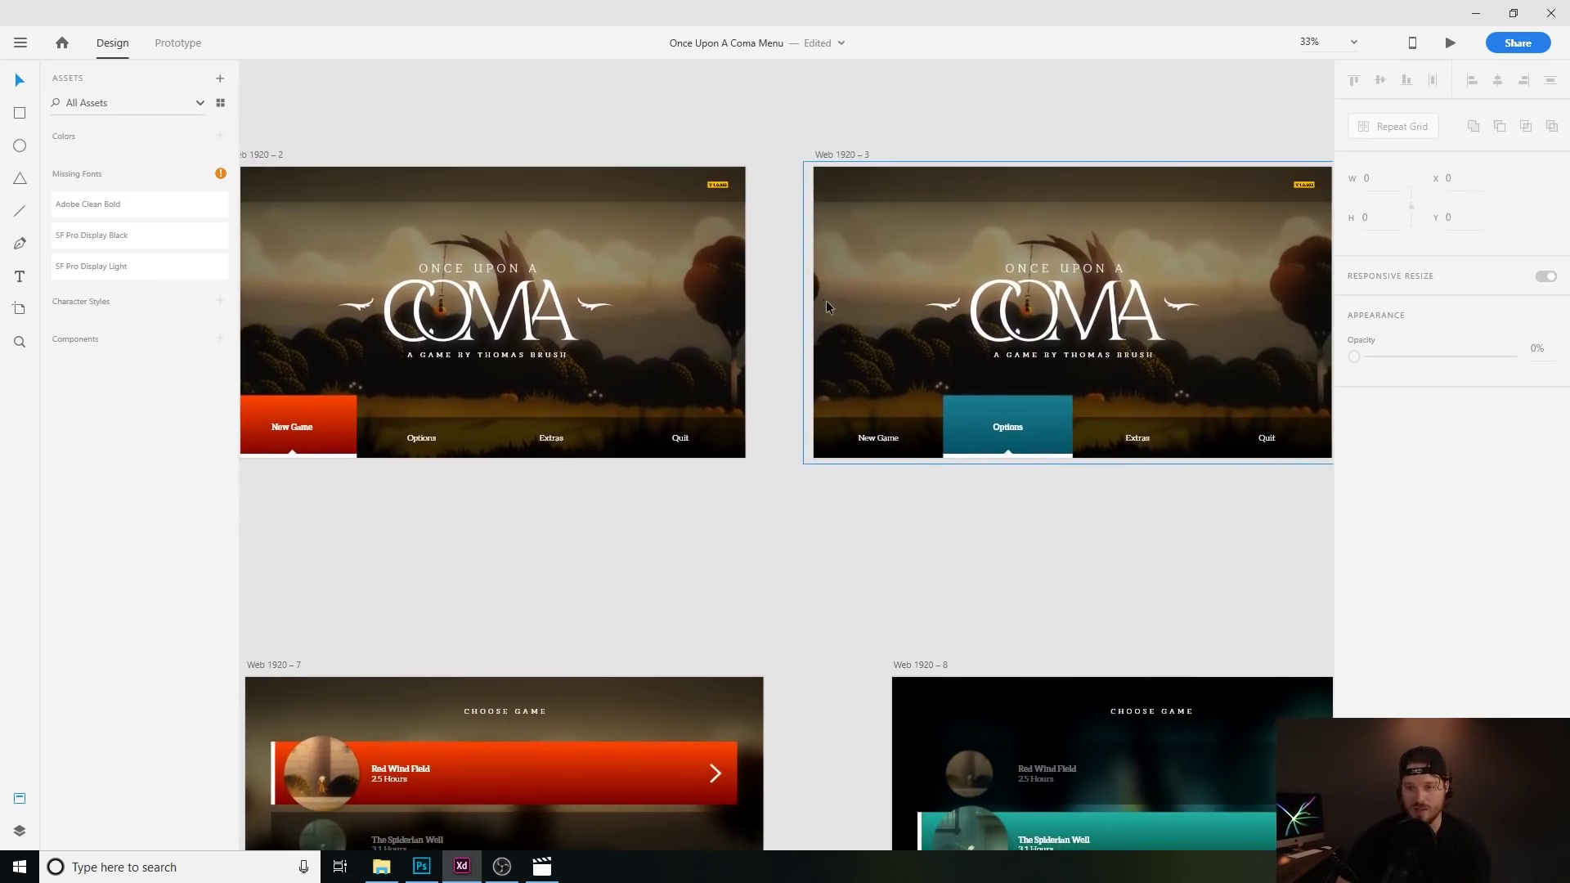
drag(420, 529, 753, 590)
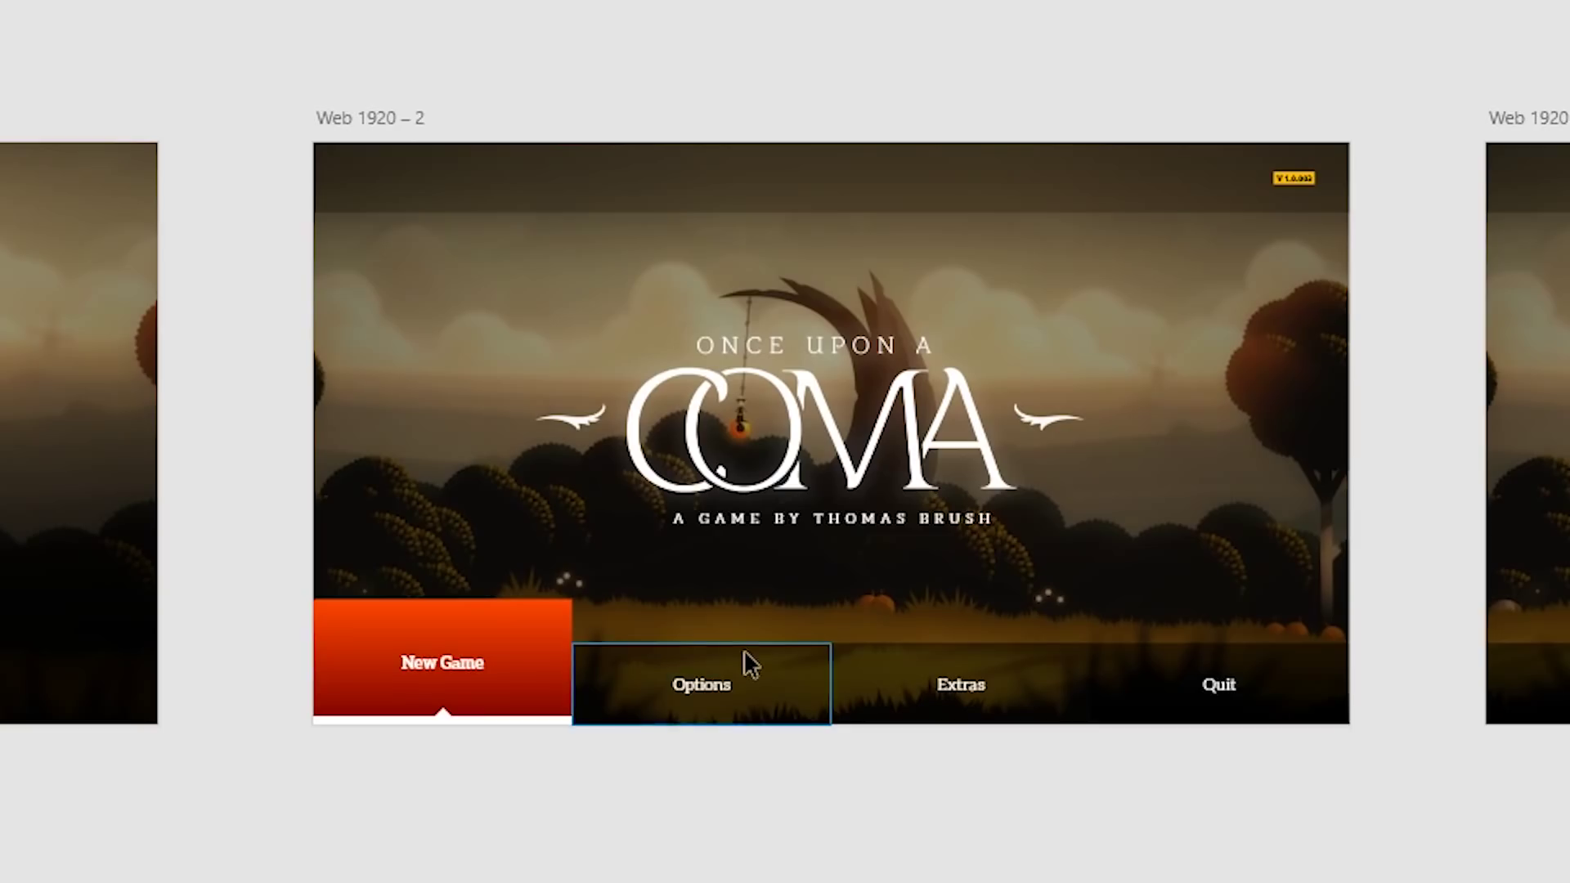
Select the Options, Extras and Quit buttons on Web 1920 – 2 in turn.
click(746, 658)
click(961, 667)
click(1165, 654)
click(995, 666)
click(724, 667)
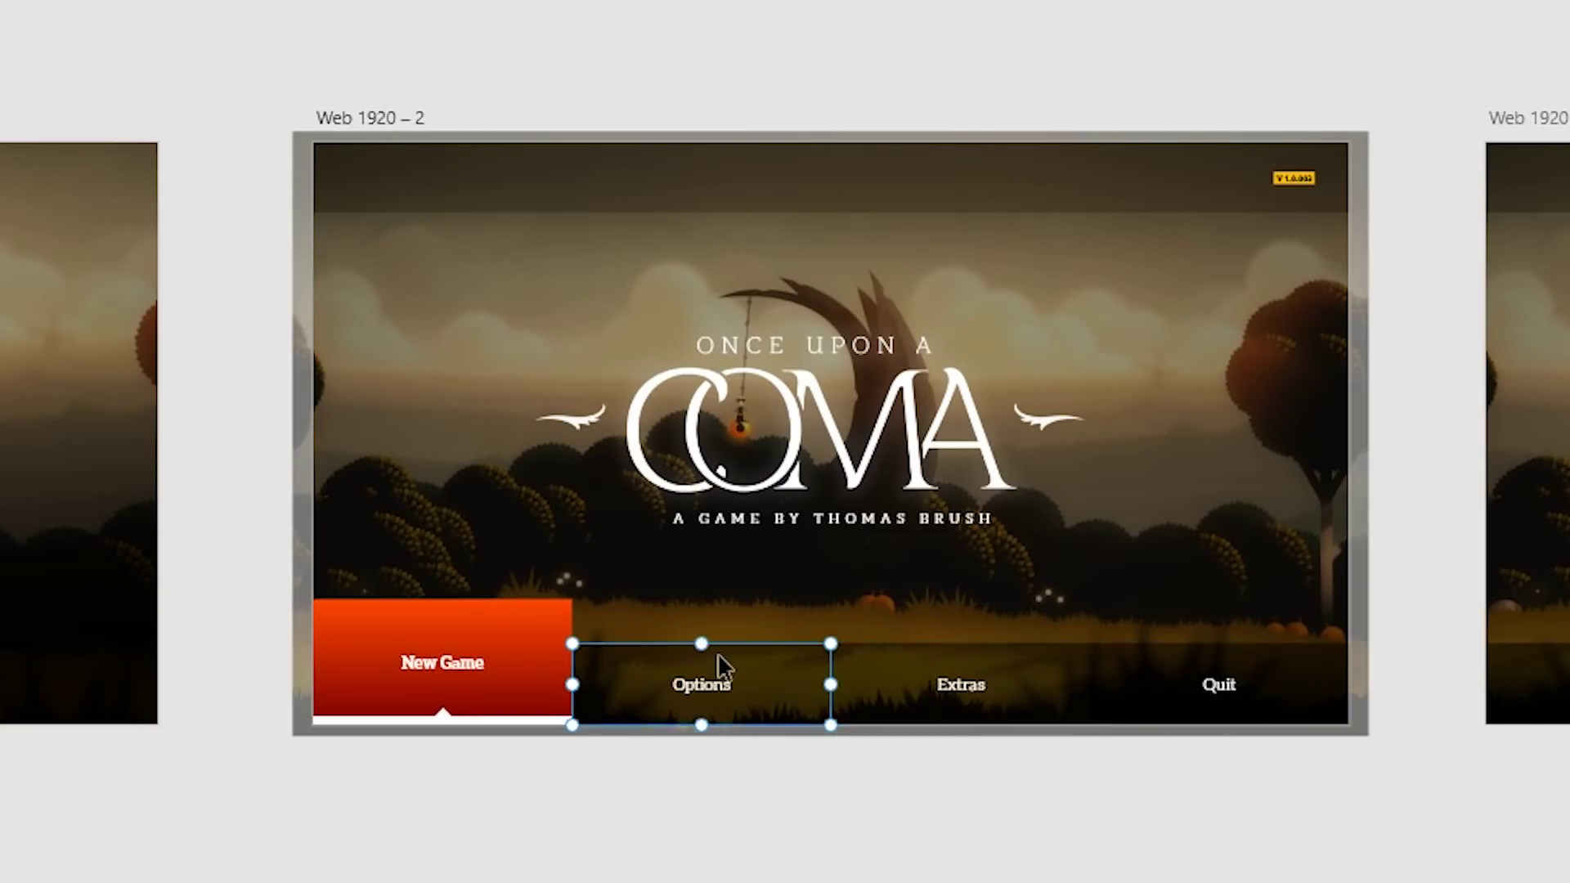
click(961, 664)
click(1178, 650)
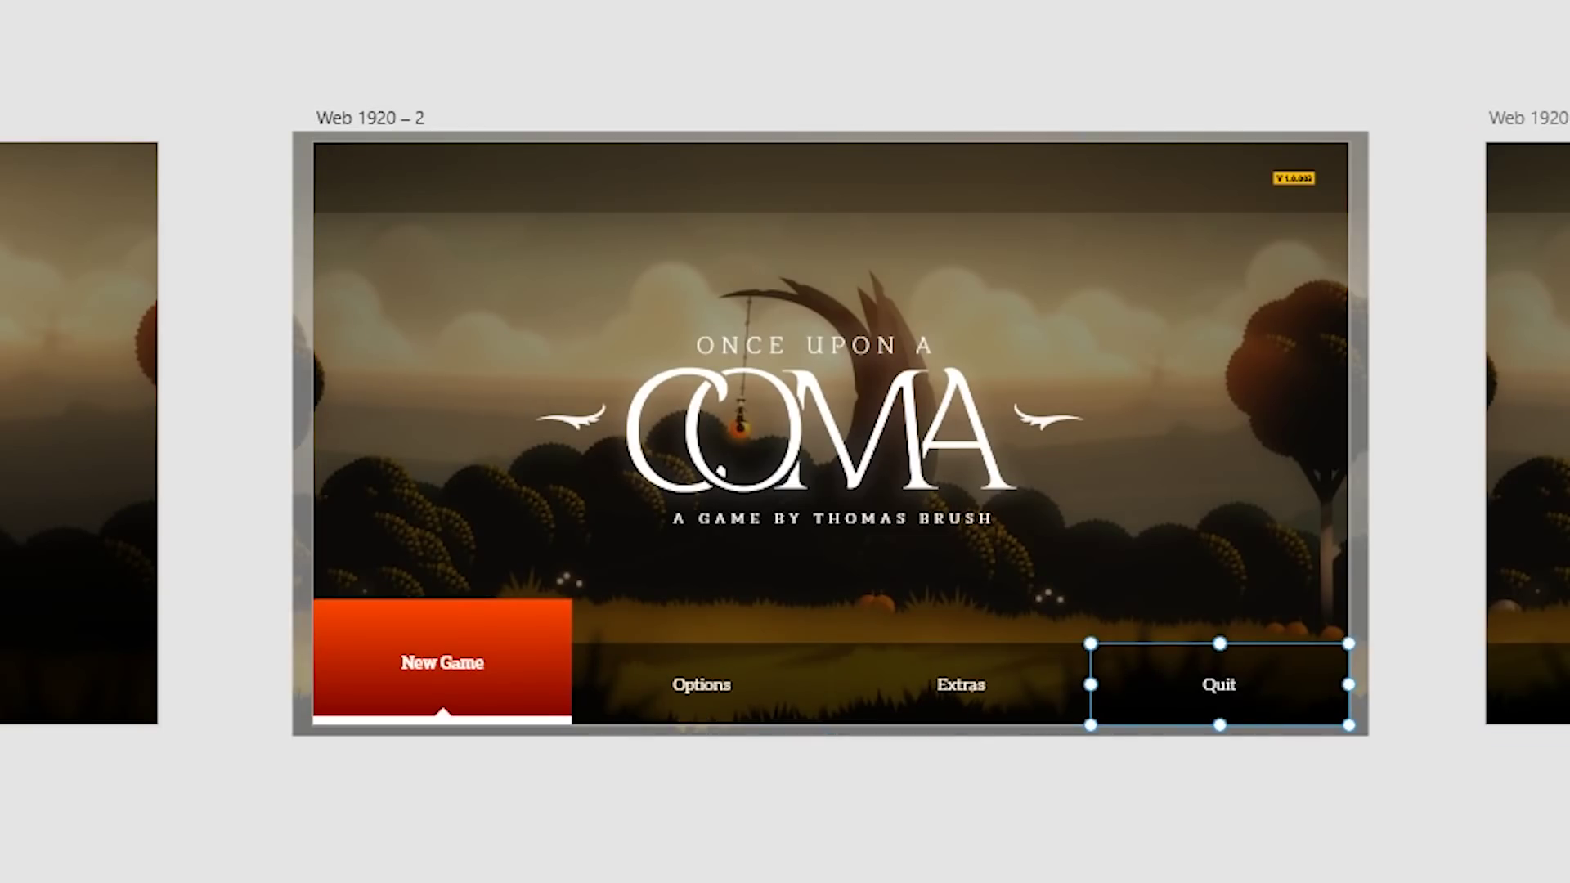
Select the artboard's header bar, clear the selection, and switch to the Links folder window.
click(1004, 178)
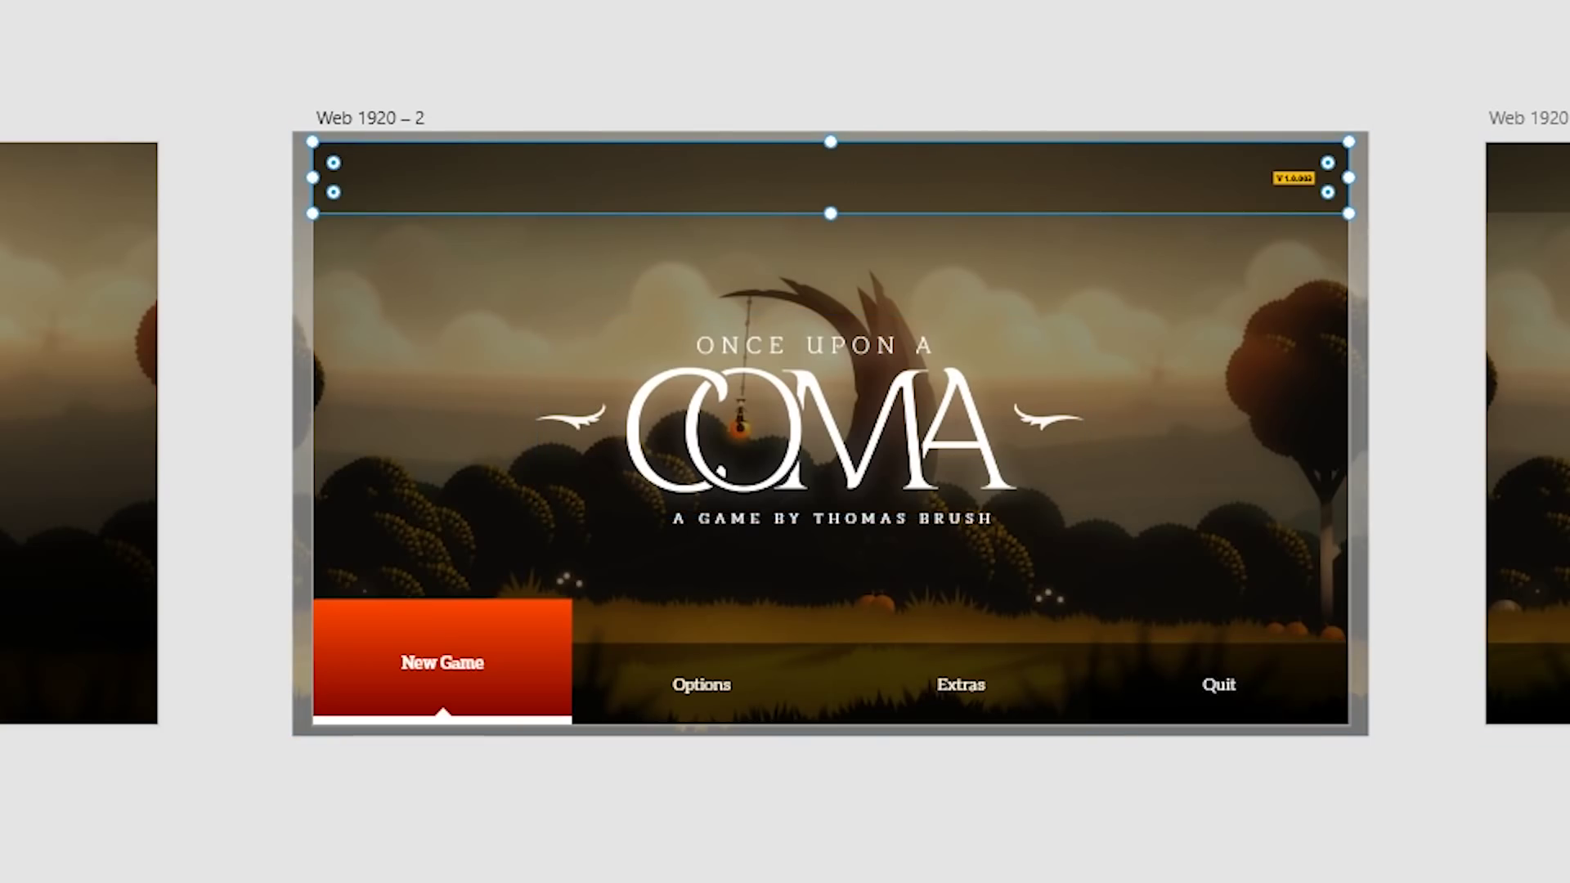
key(Escape)
key(alt+Tab)
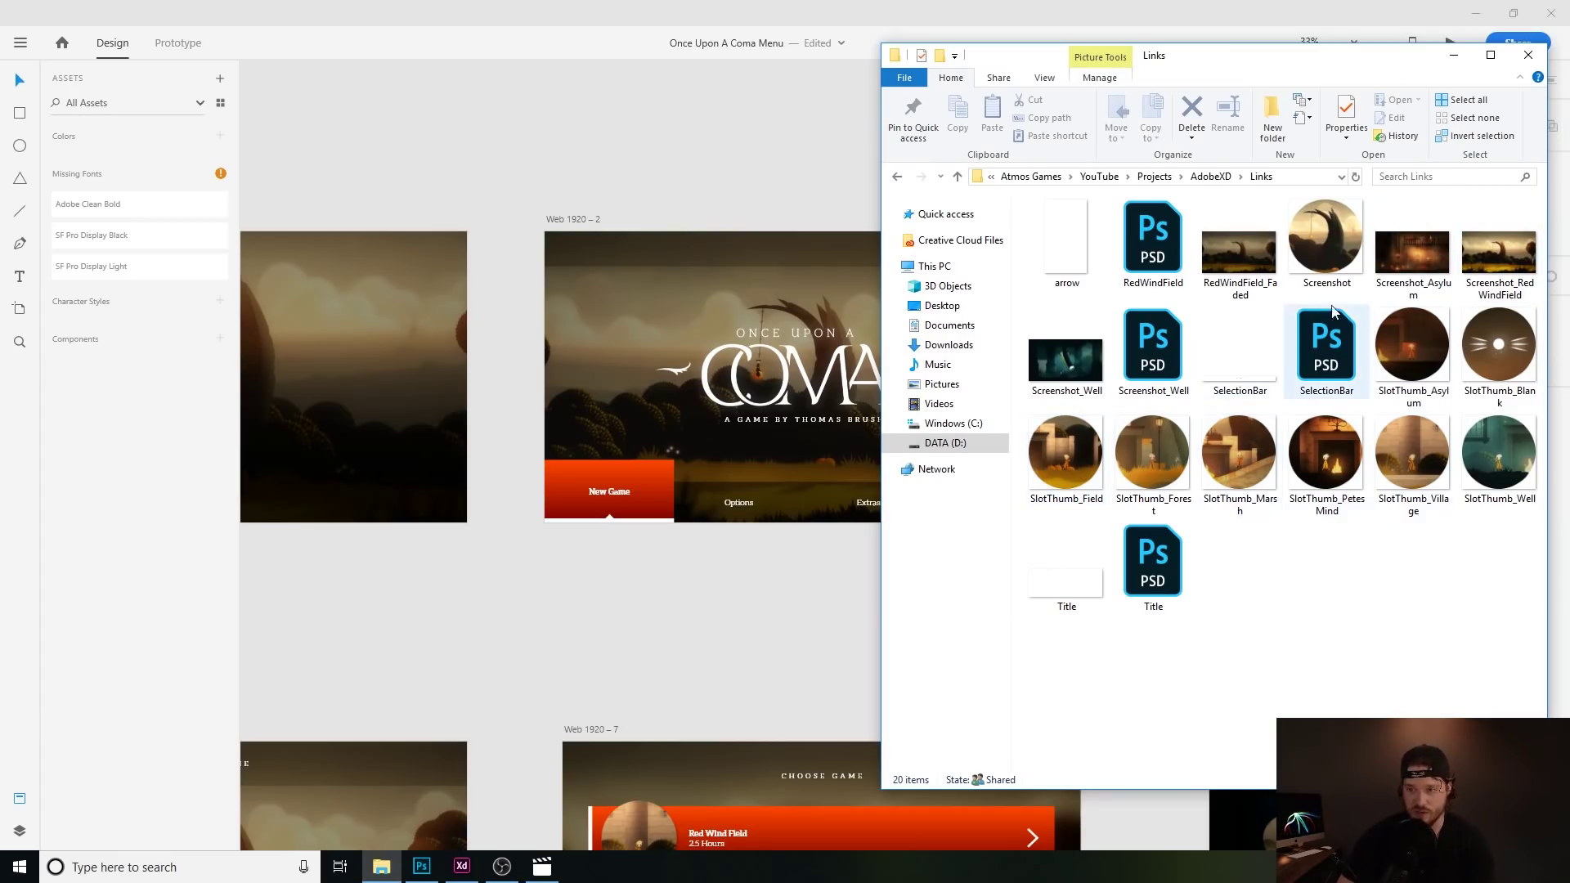
Drop SlotThumb_PetesMind onto the top-left of Web 1920 – 2, then undo the placement.
drag(1327, 453, 604, 316)
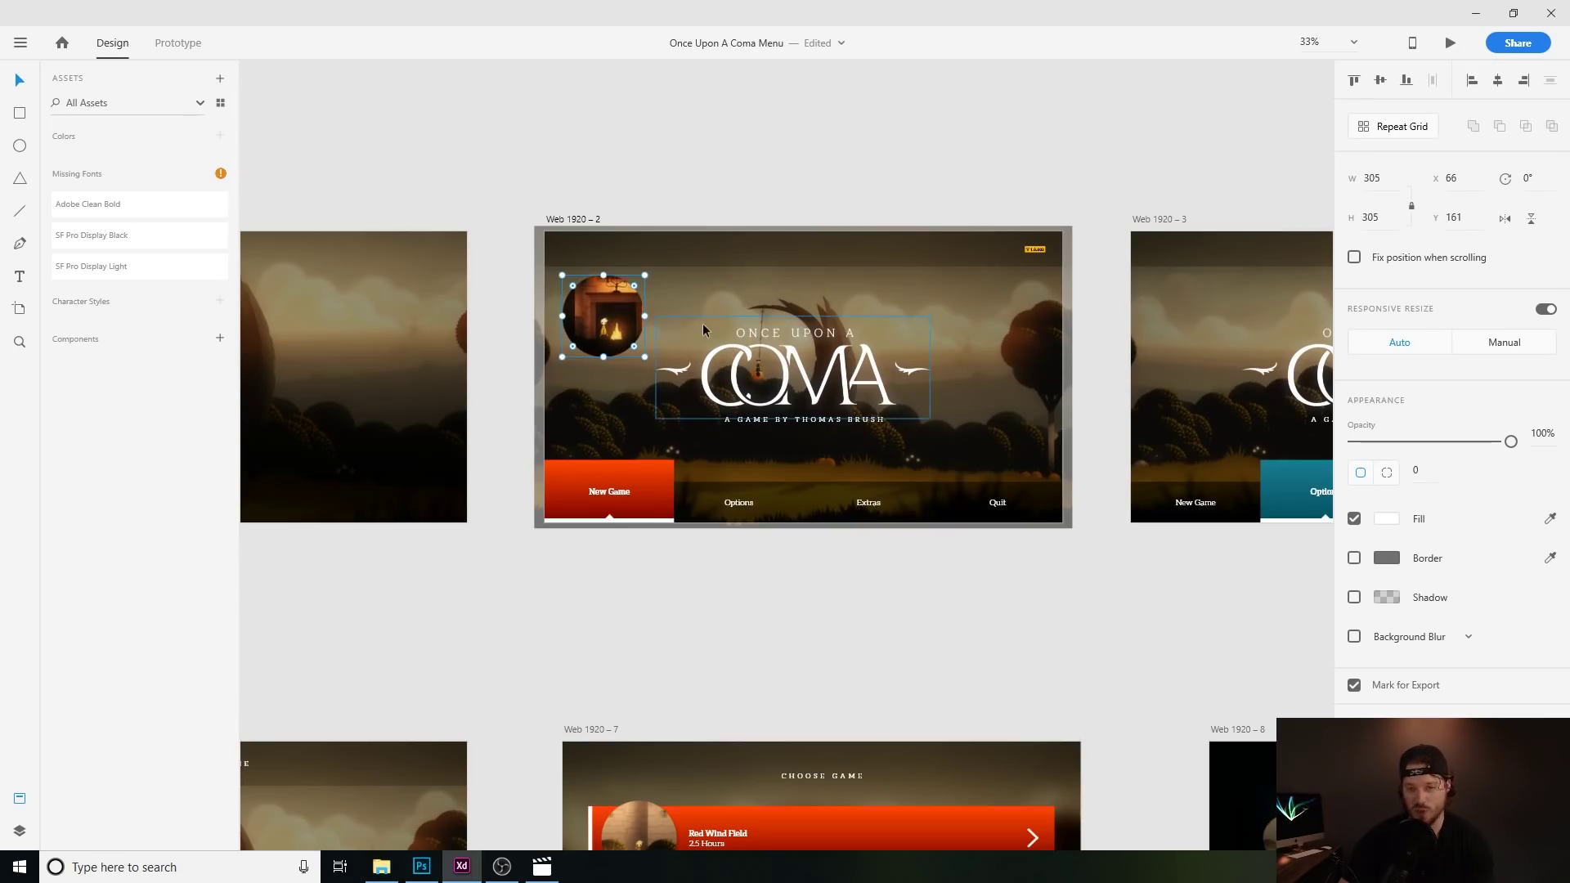
key(ctrl+z)
key(ctrl+z)
key(ctrl+z)
key(ctrl+z)
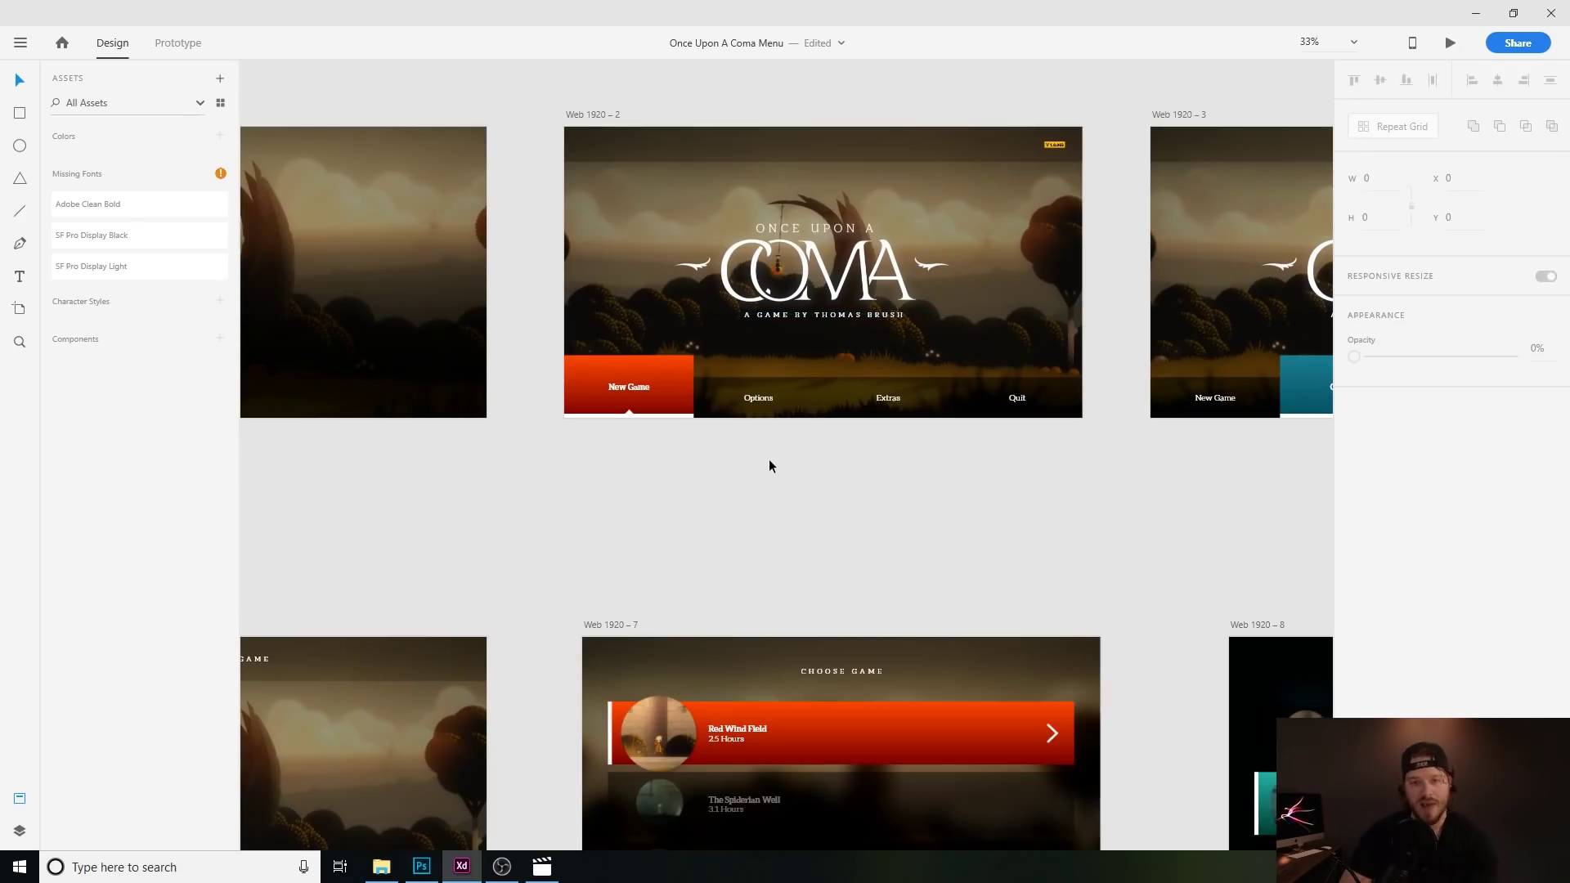
drag(865, 466, 601, 492)
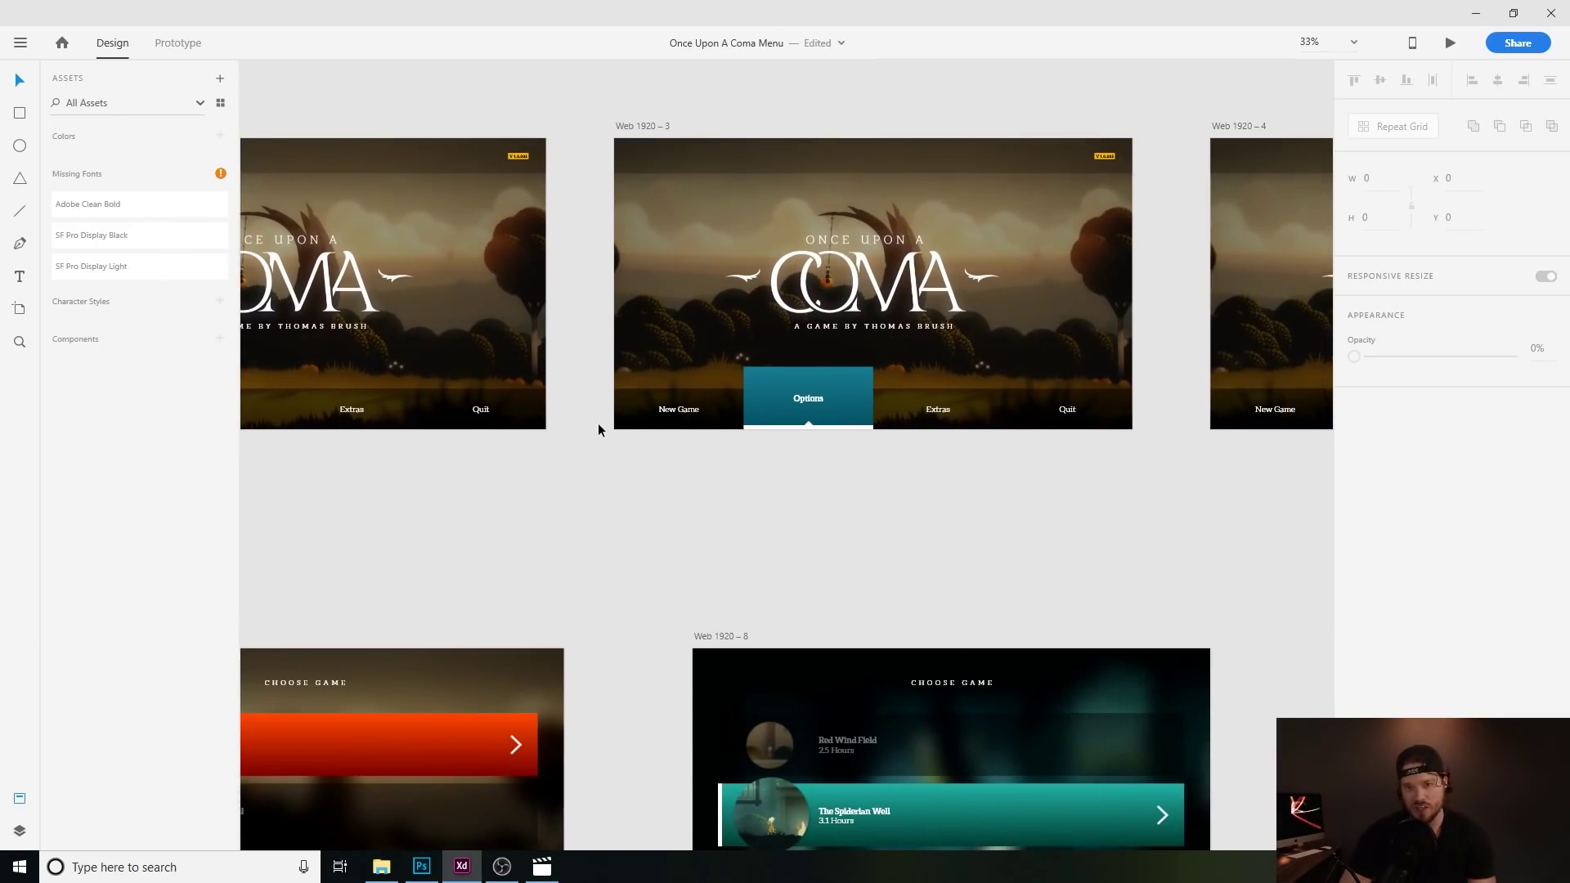
drag(543, 494, 995, 535)
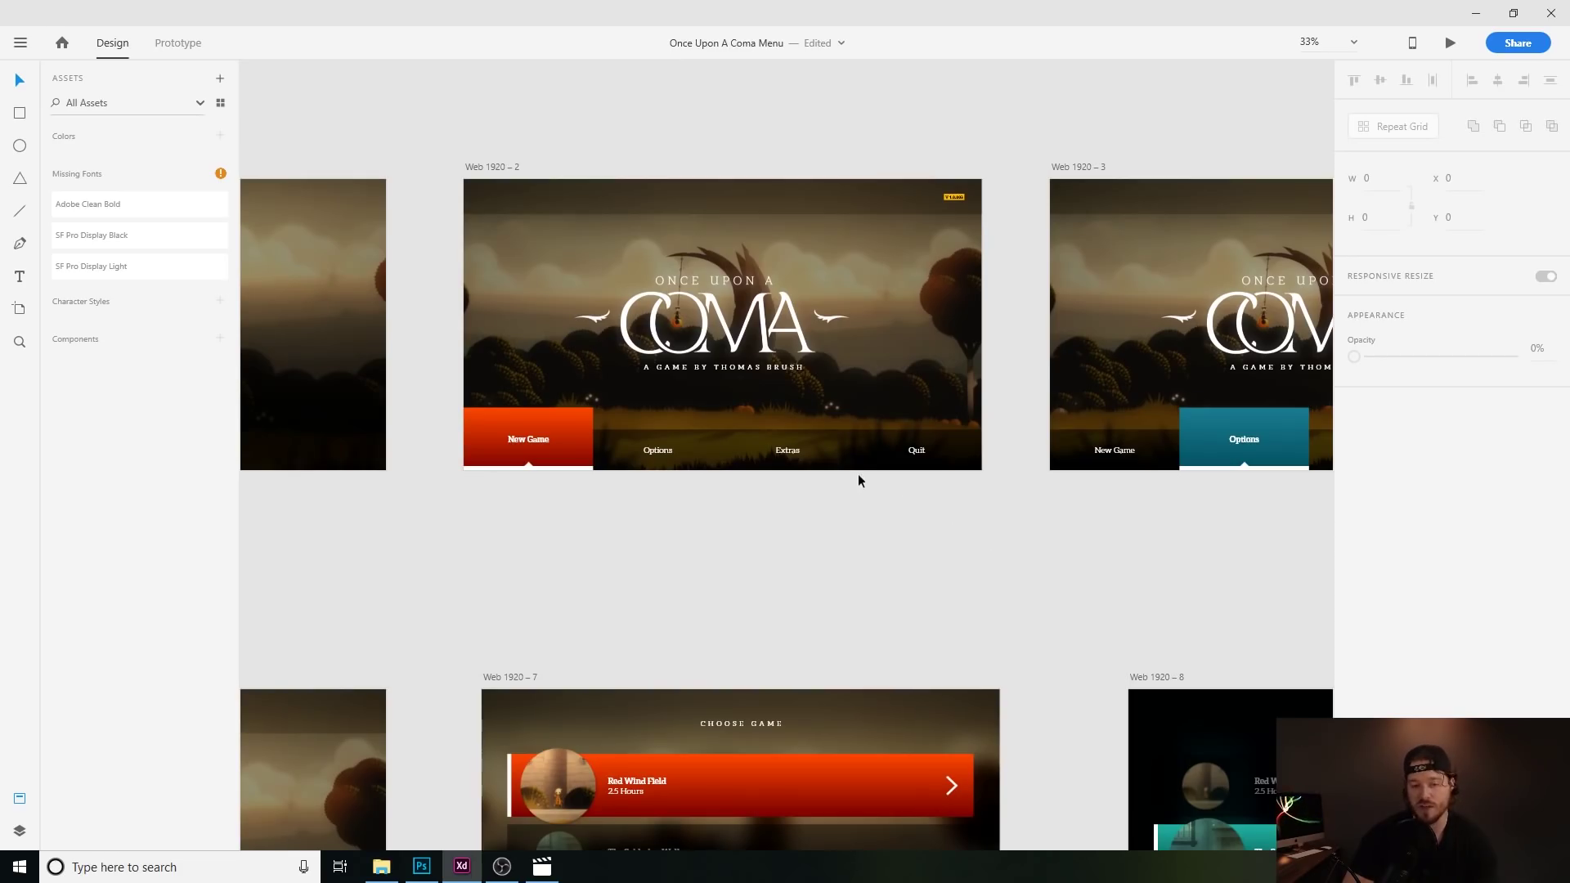
click(815, 449)
click(917, 450)
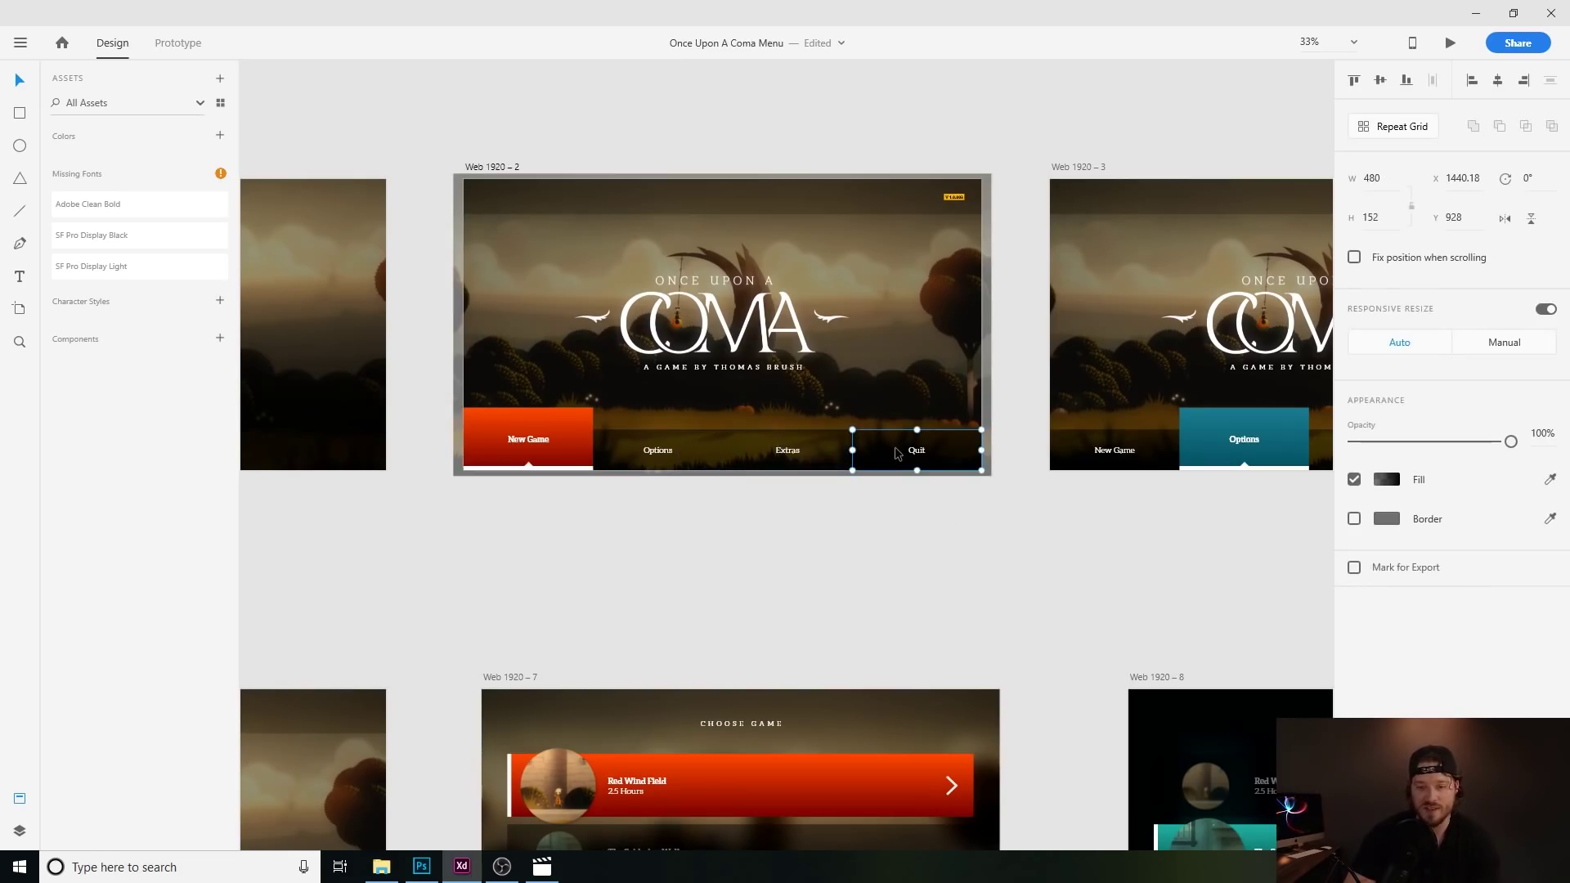
click(787, 450)
click(685, 446)
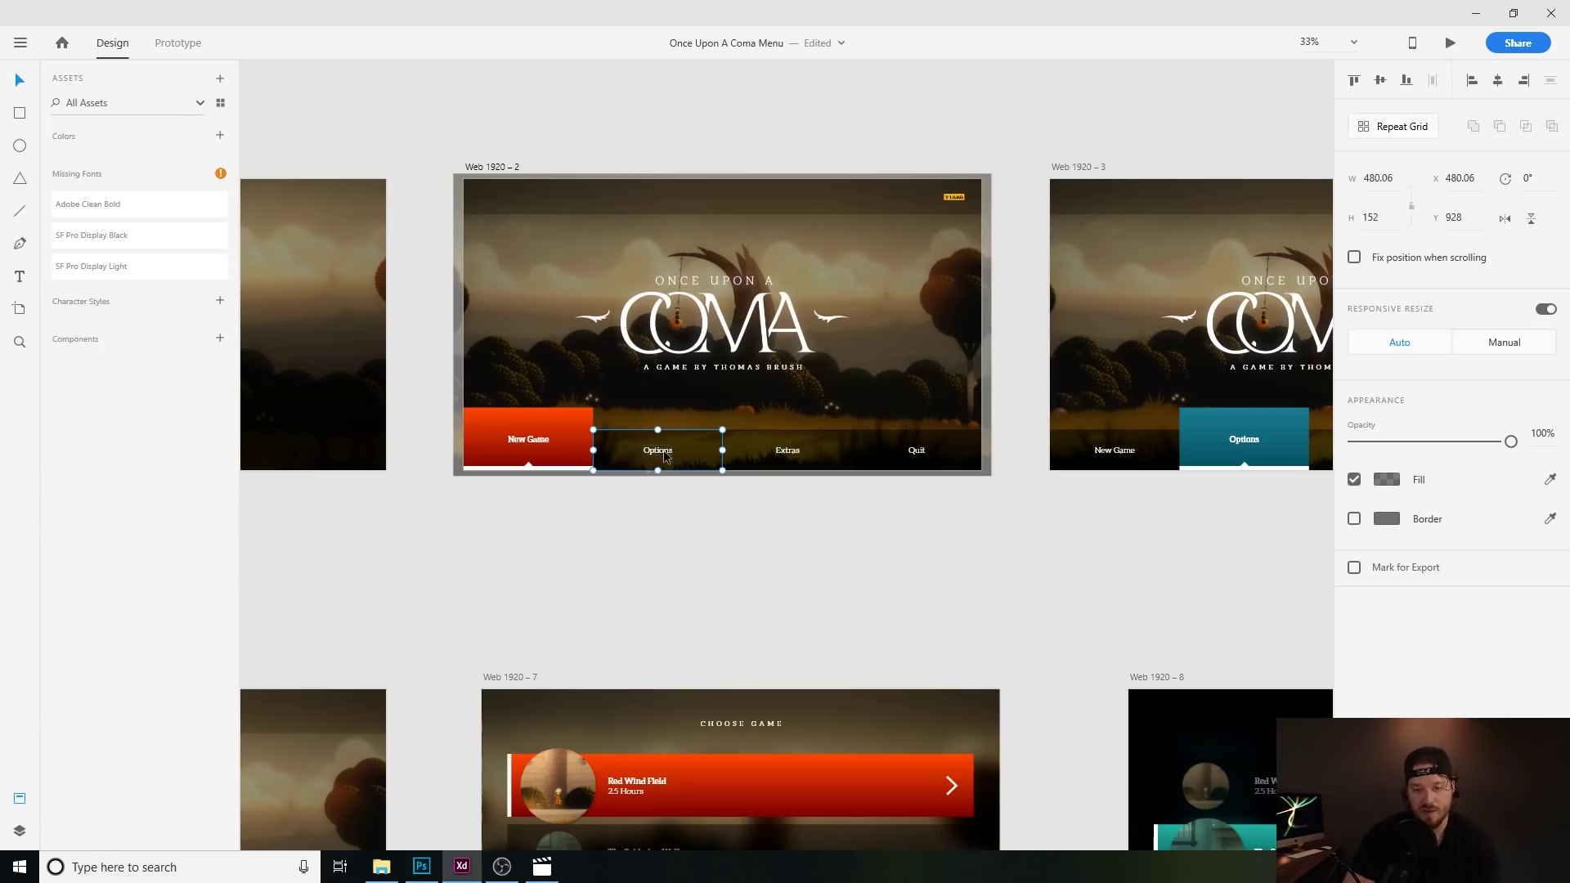
click(622, 569)
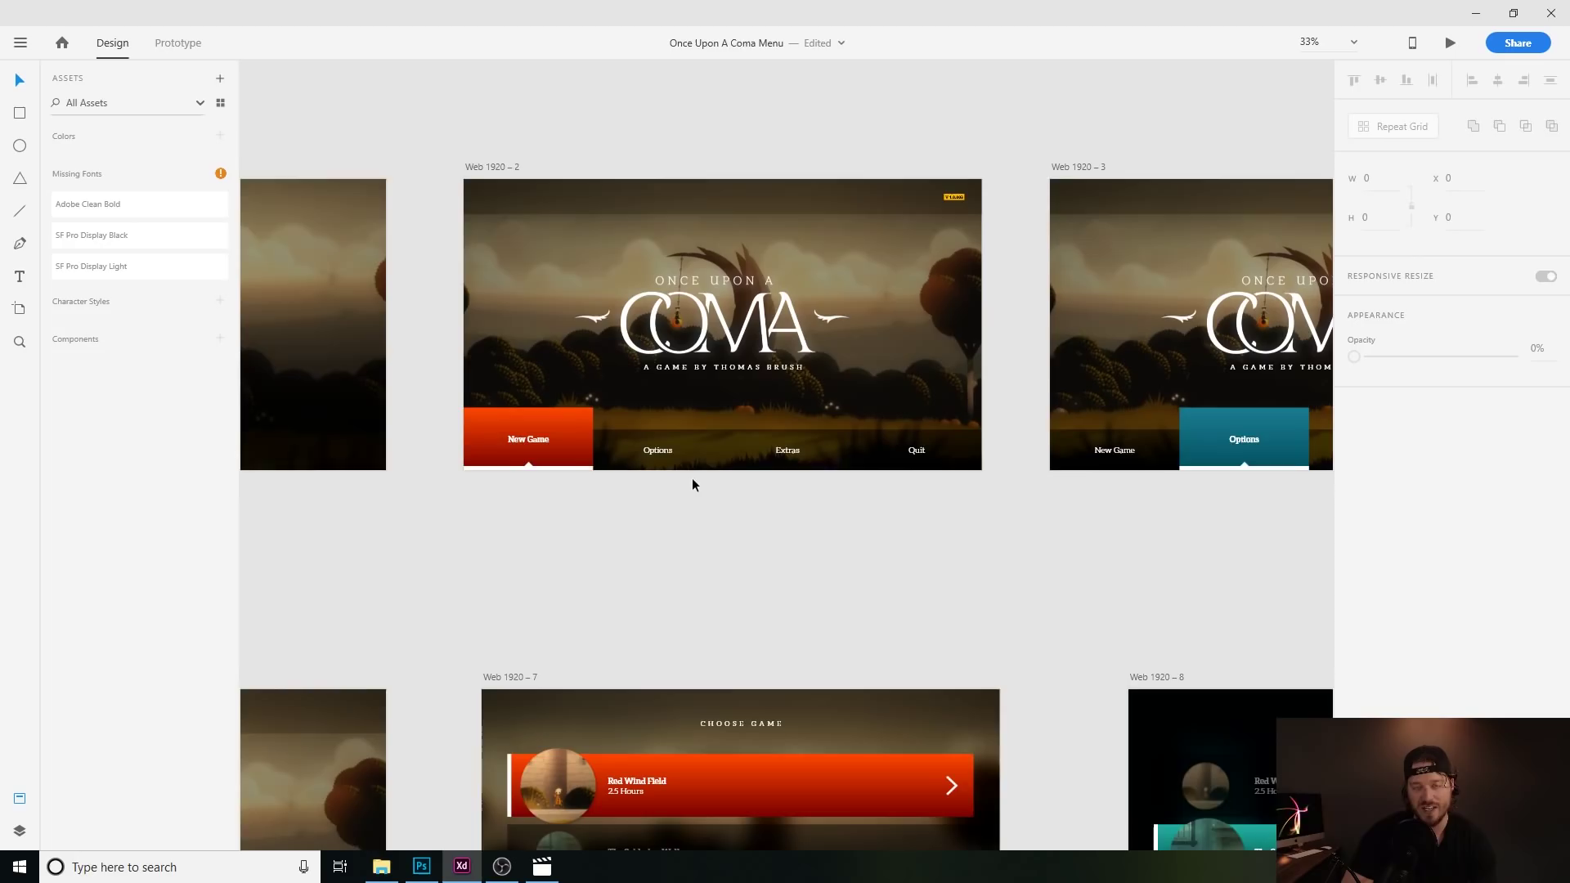
scroll(692, 485, up, 1)
scroll(637, 536, right, 4)
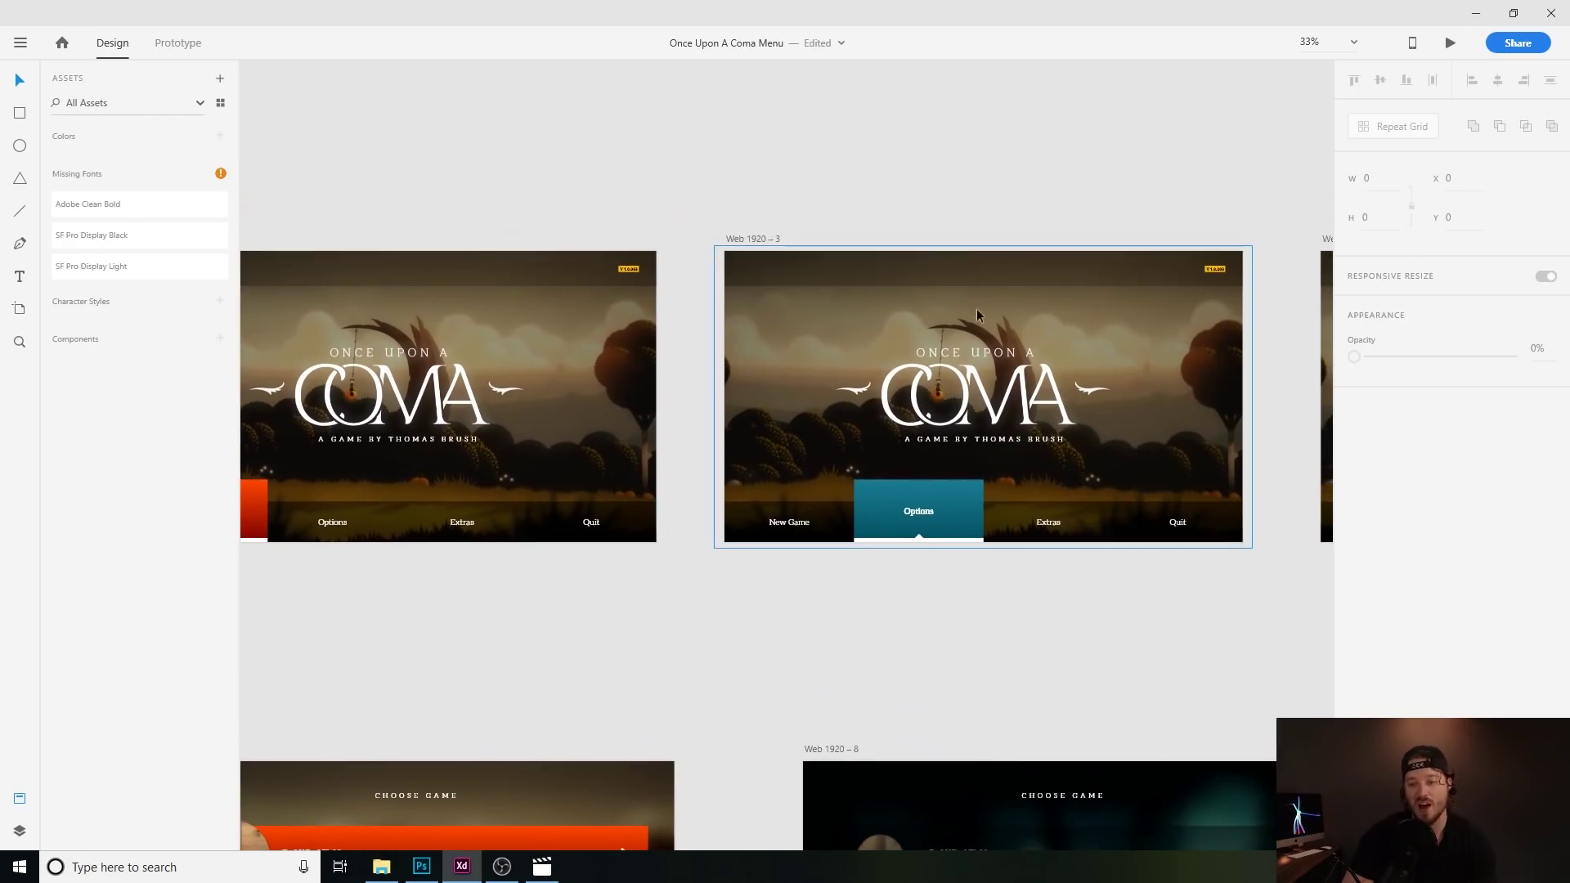
scroll(1032, 624, left, 3)
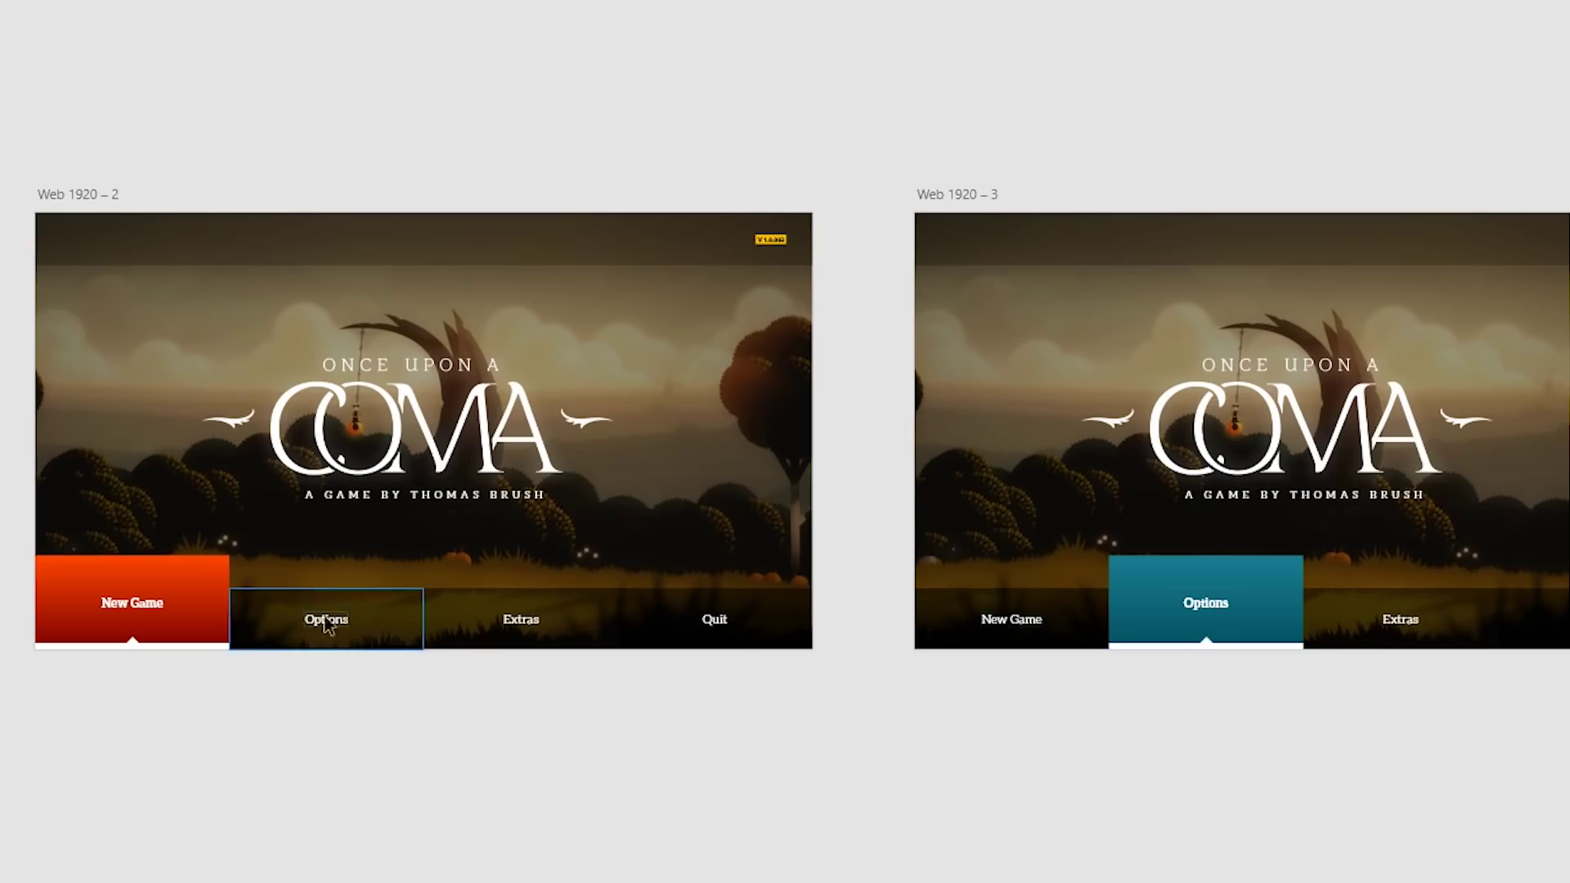
drag(1255, 726, 1045, 723)
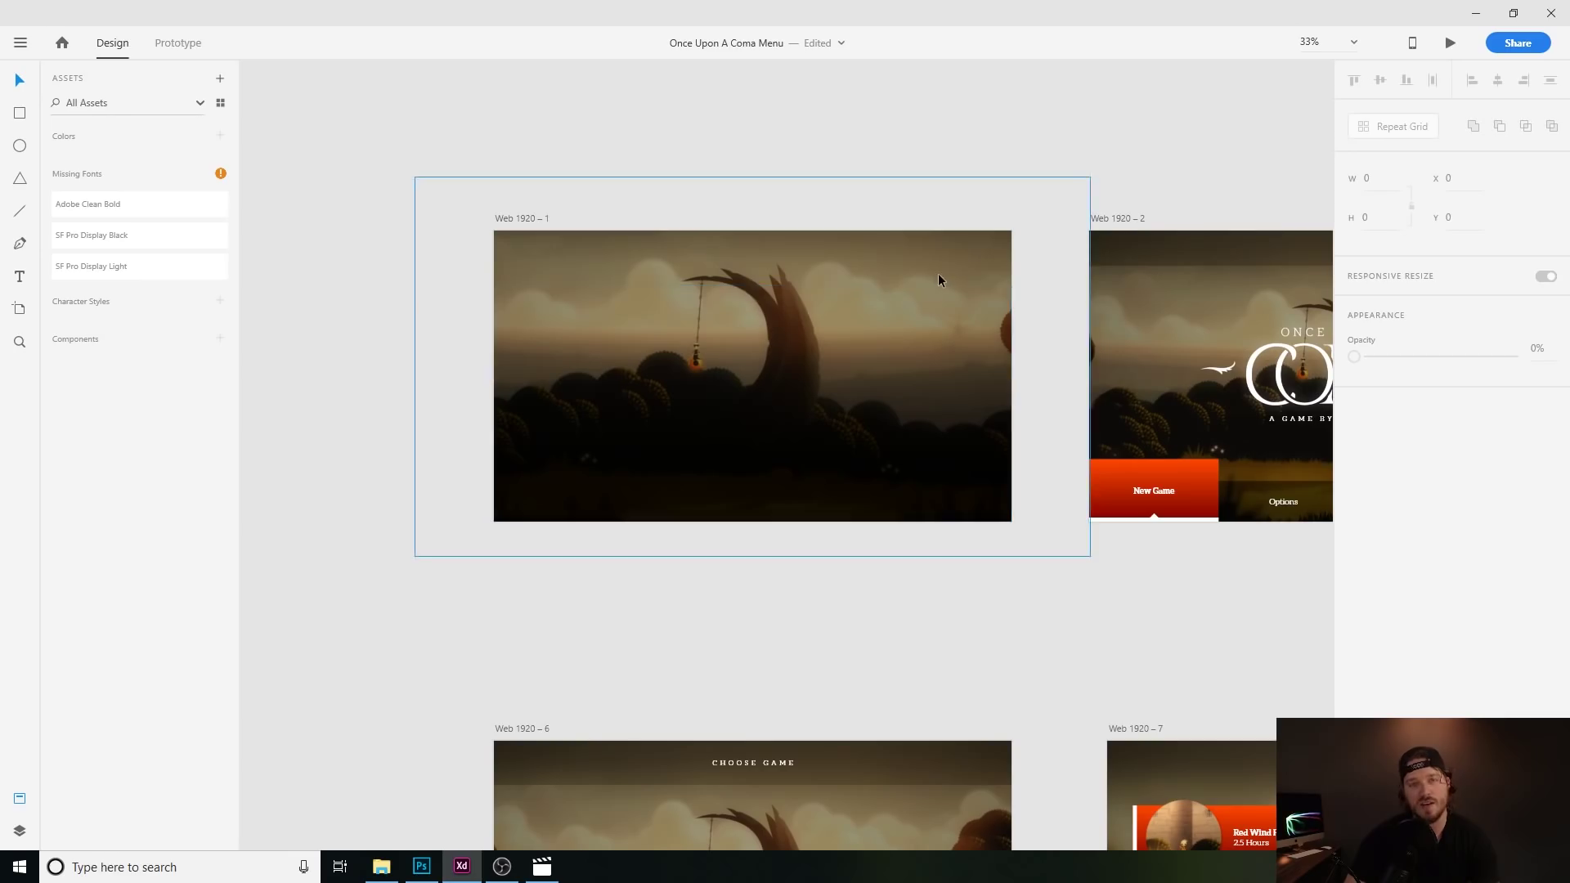
click(991, 268)
scroll(1043, 585, right, 5)
scroll(1043, 586, down, 2)
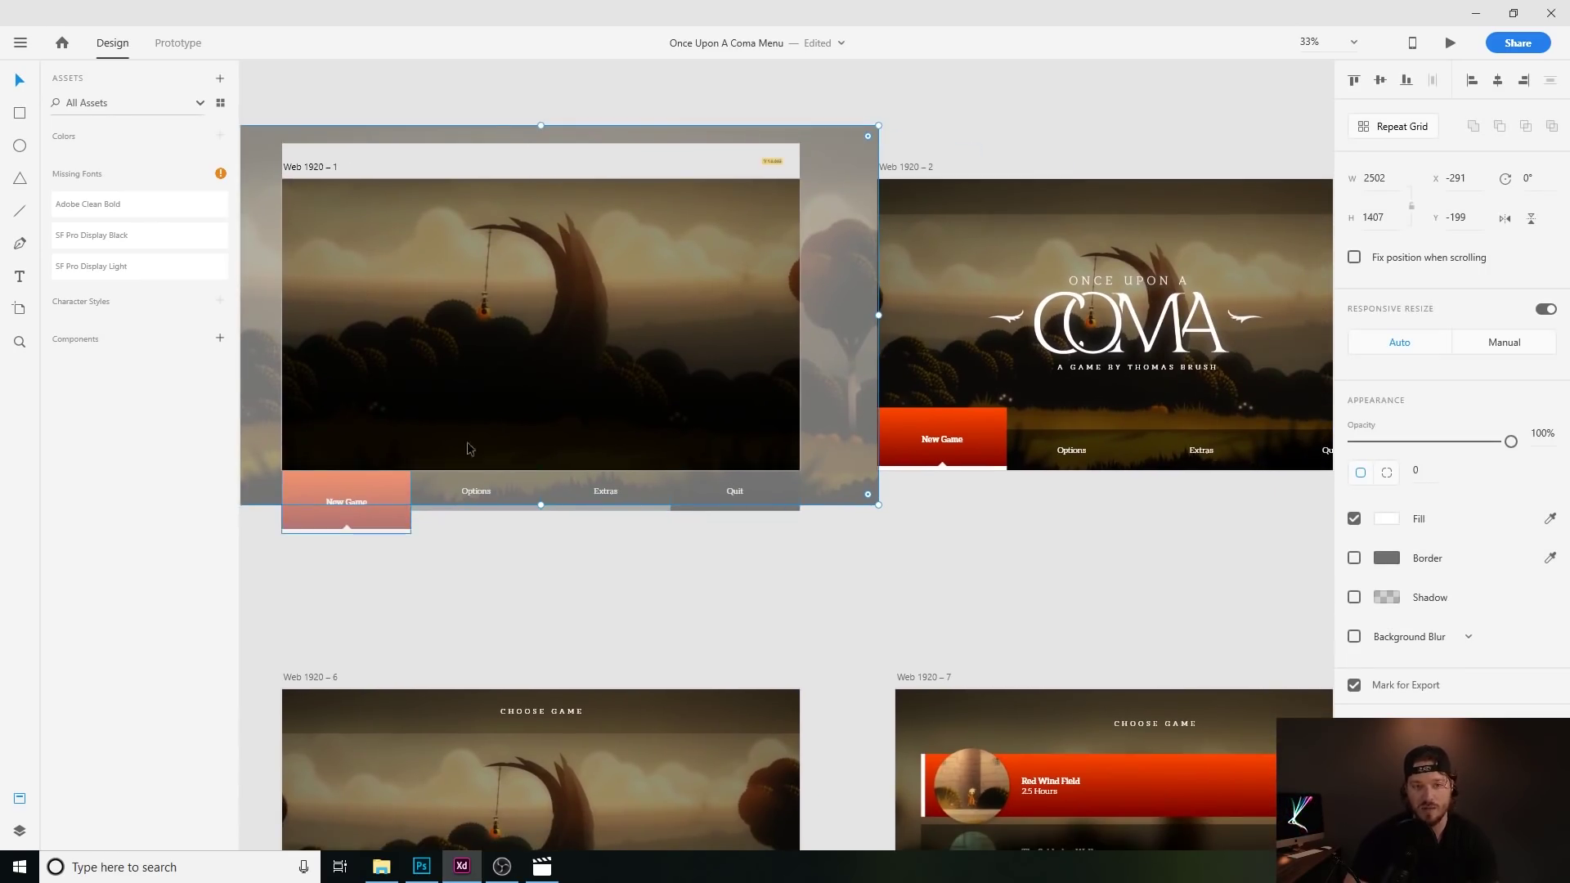
scroll(894, 263, right, 8)
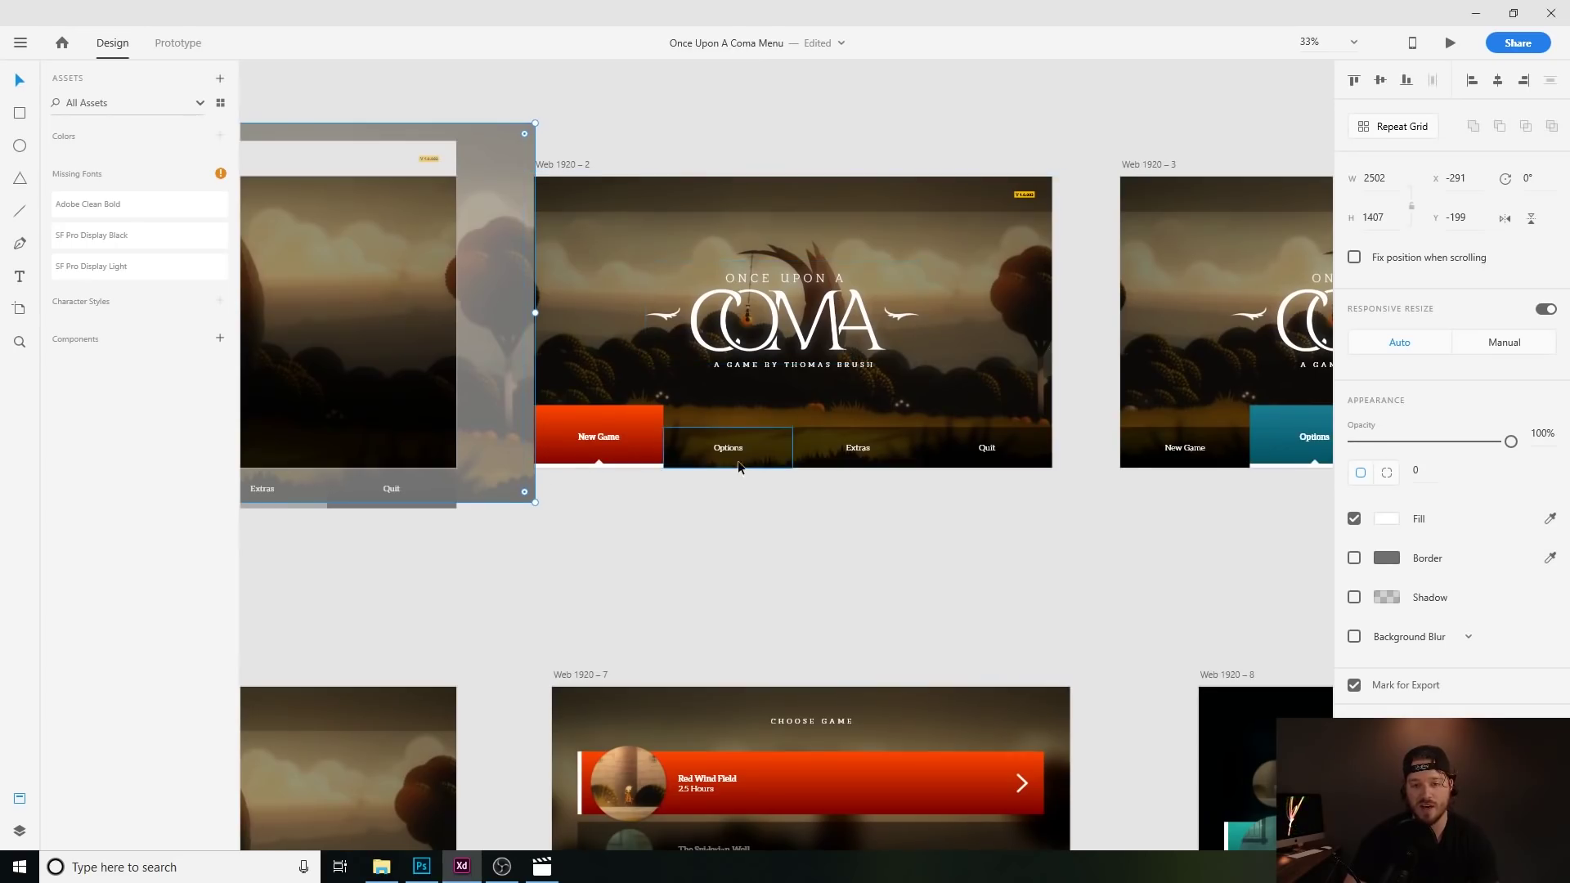
scroll(679, 352, left, 9)
click(652, 345)
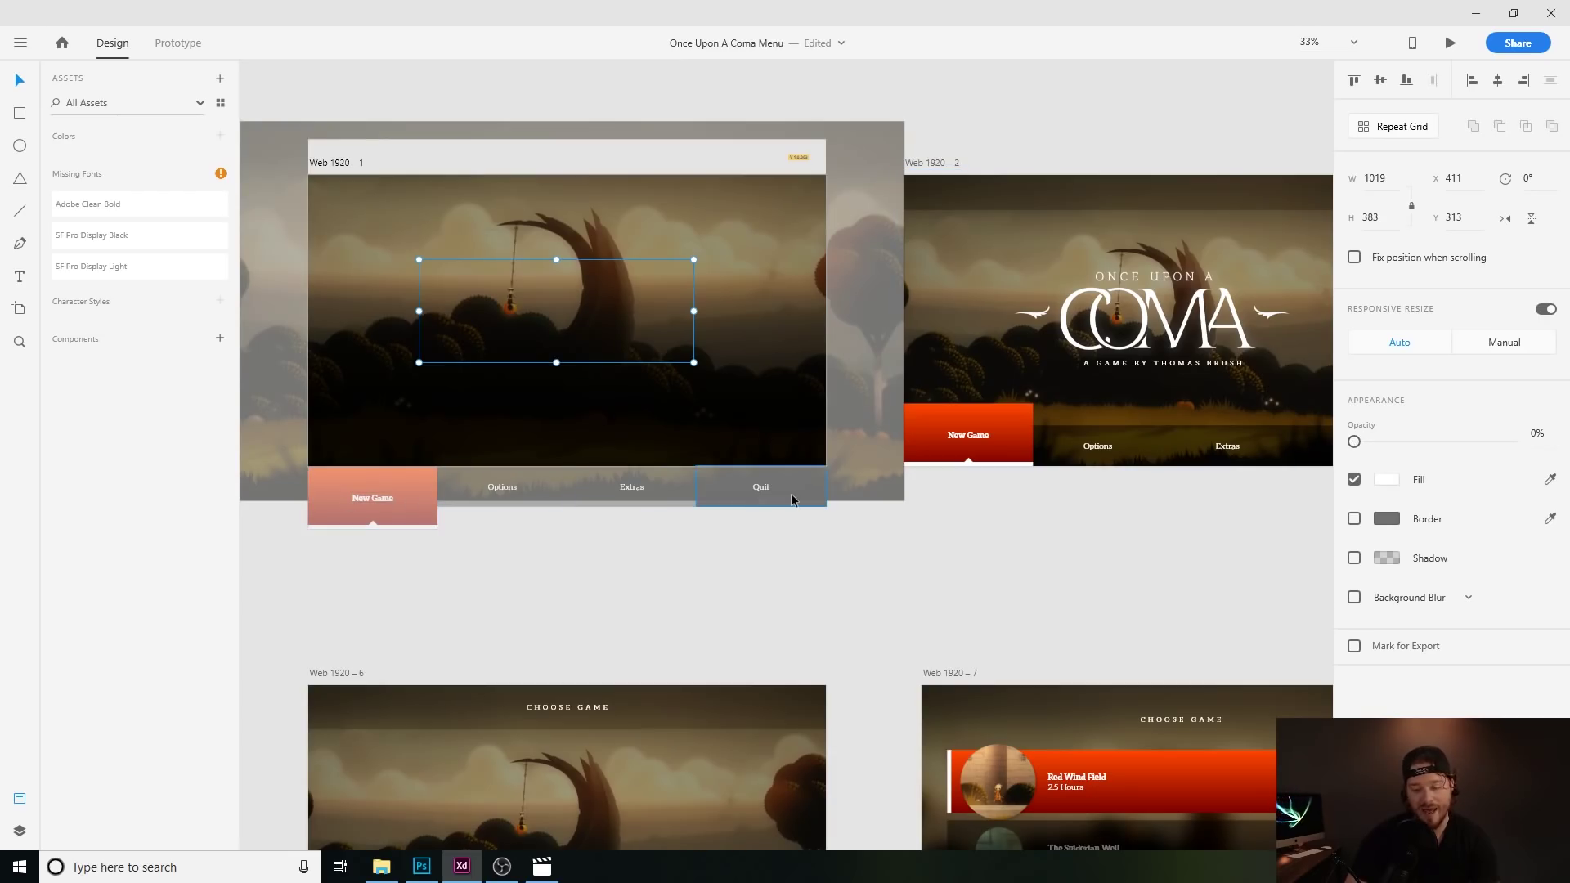
drag(1006, 522, 552, 505)
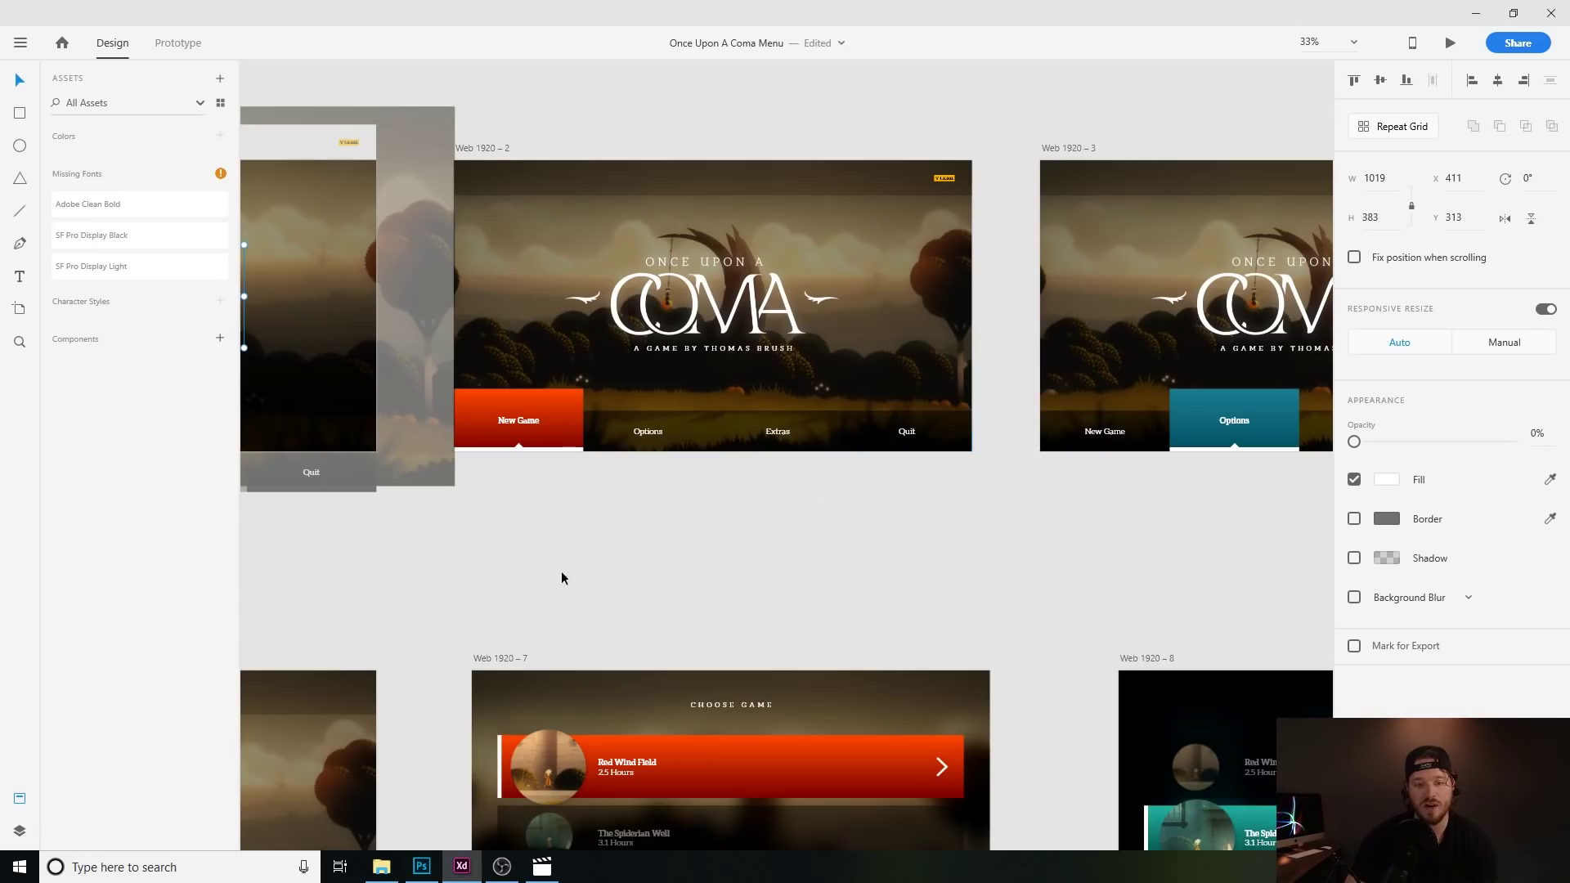
In Prototype mode, select Web 1920 – 4, 3 and 2 and inspect the Web 1920 – 1 link.
drag(561, 578, 1132, 596)
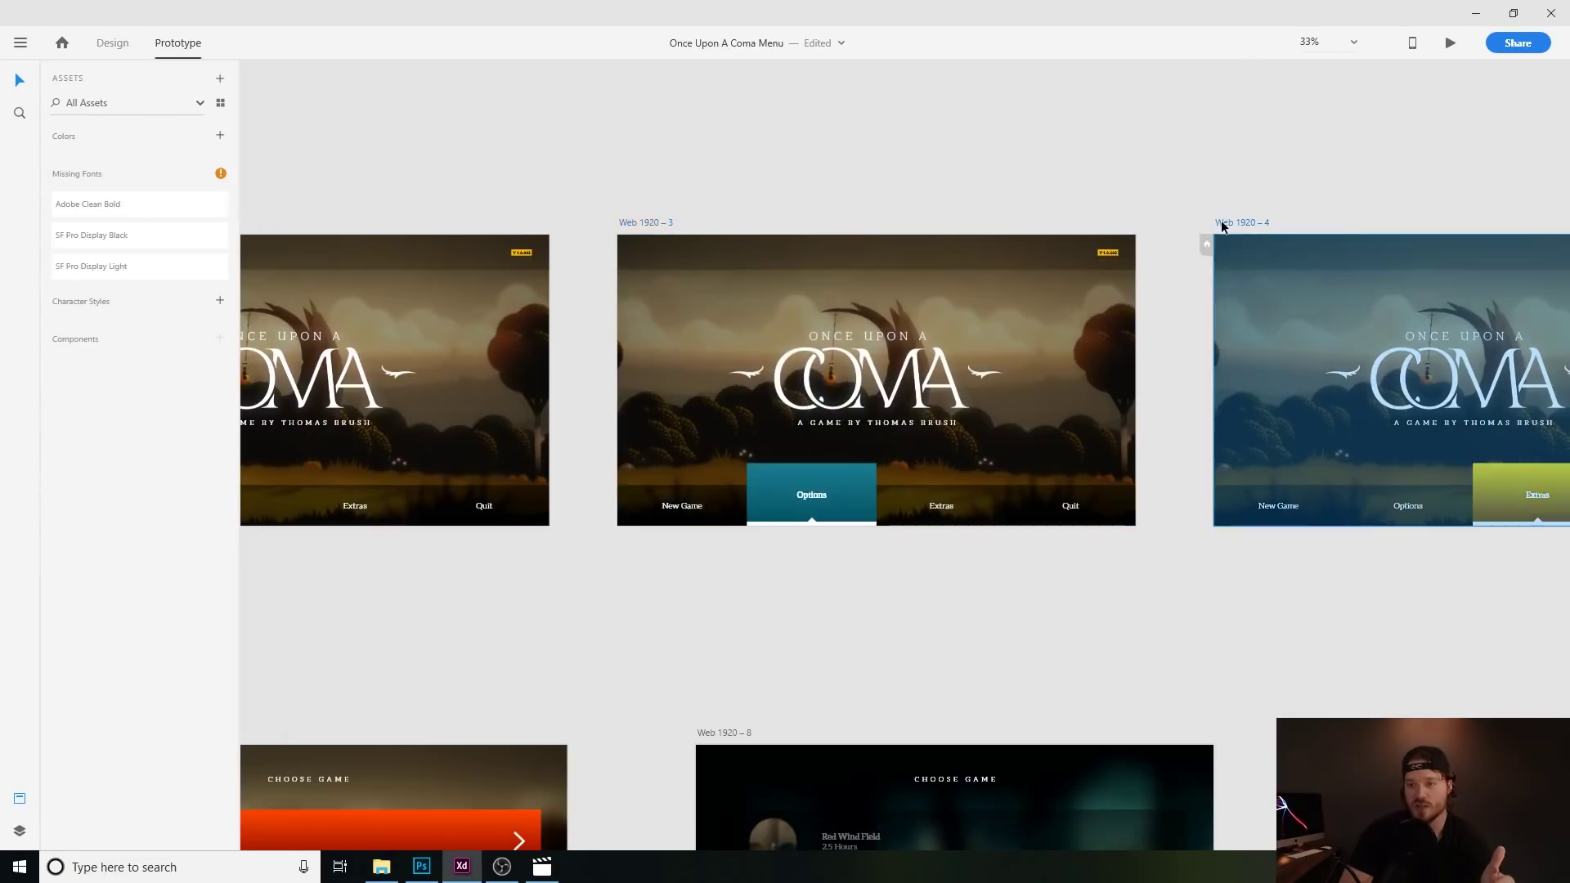
drag(1350, 343, 726, 344)
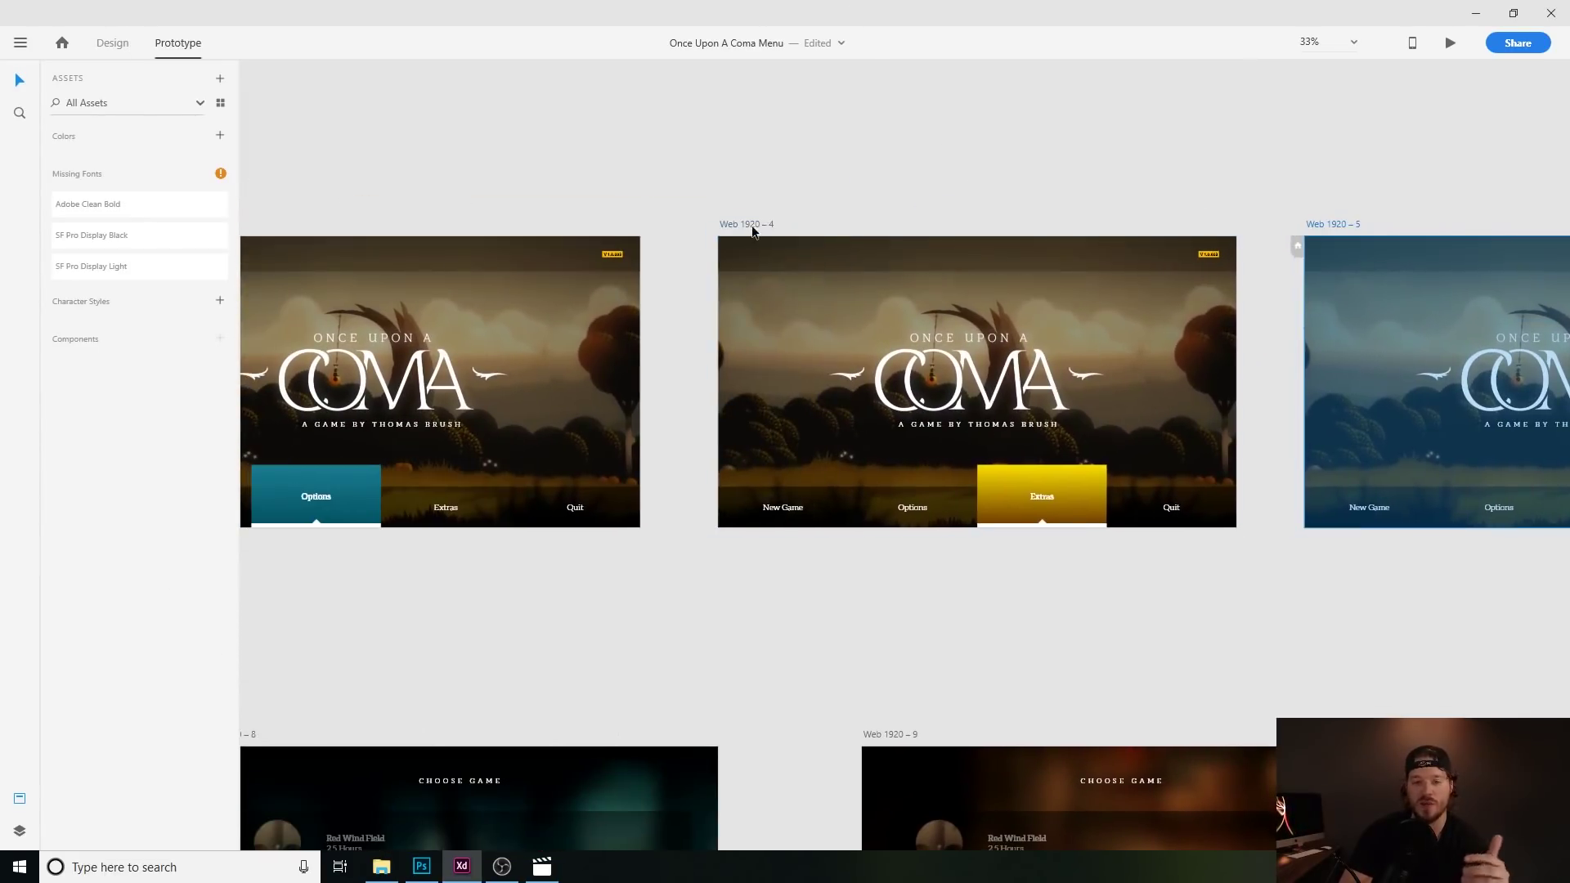
click(753, 231)
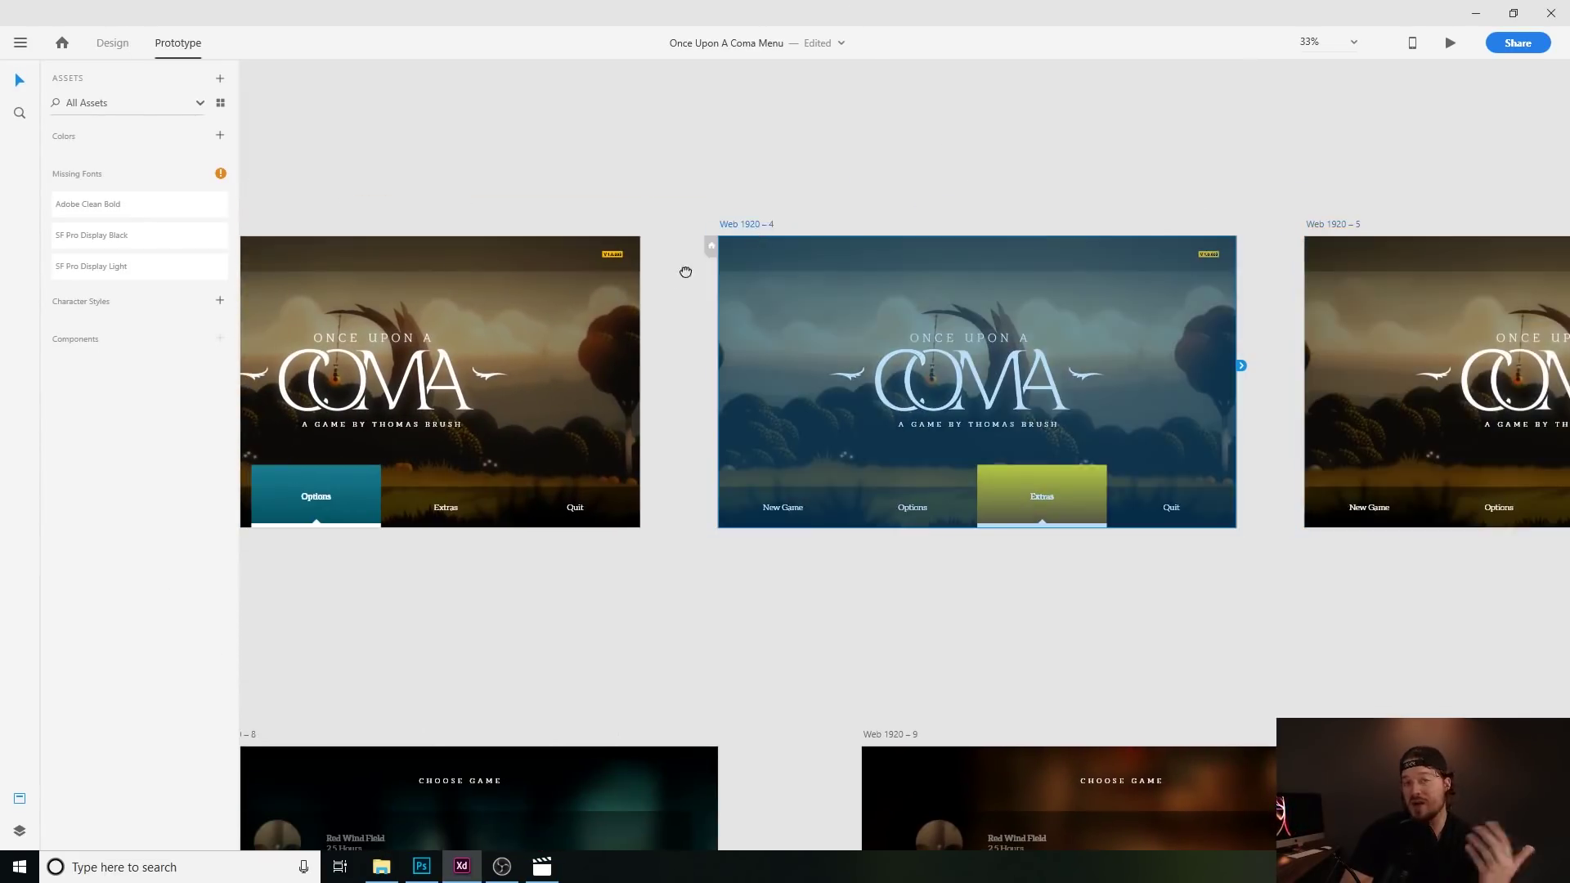
drag(687, 269, 1273, 280)
click(720, 234)
drag(795, 264, 1286, 282)
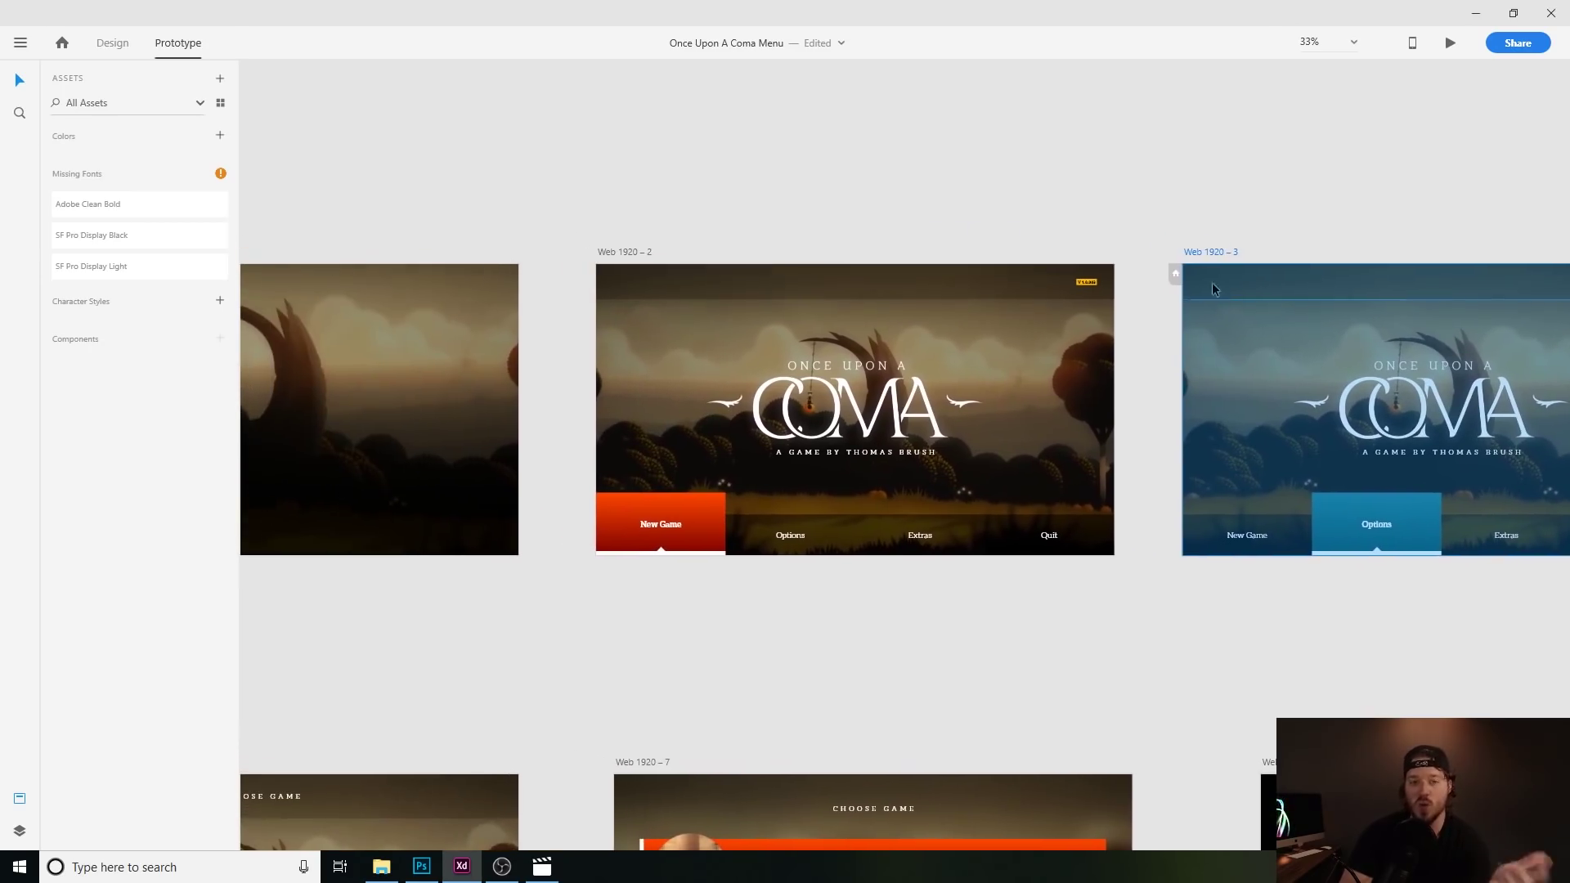
click(636, 254)
scroll(1003, 303, left, 5)
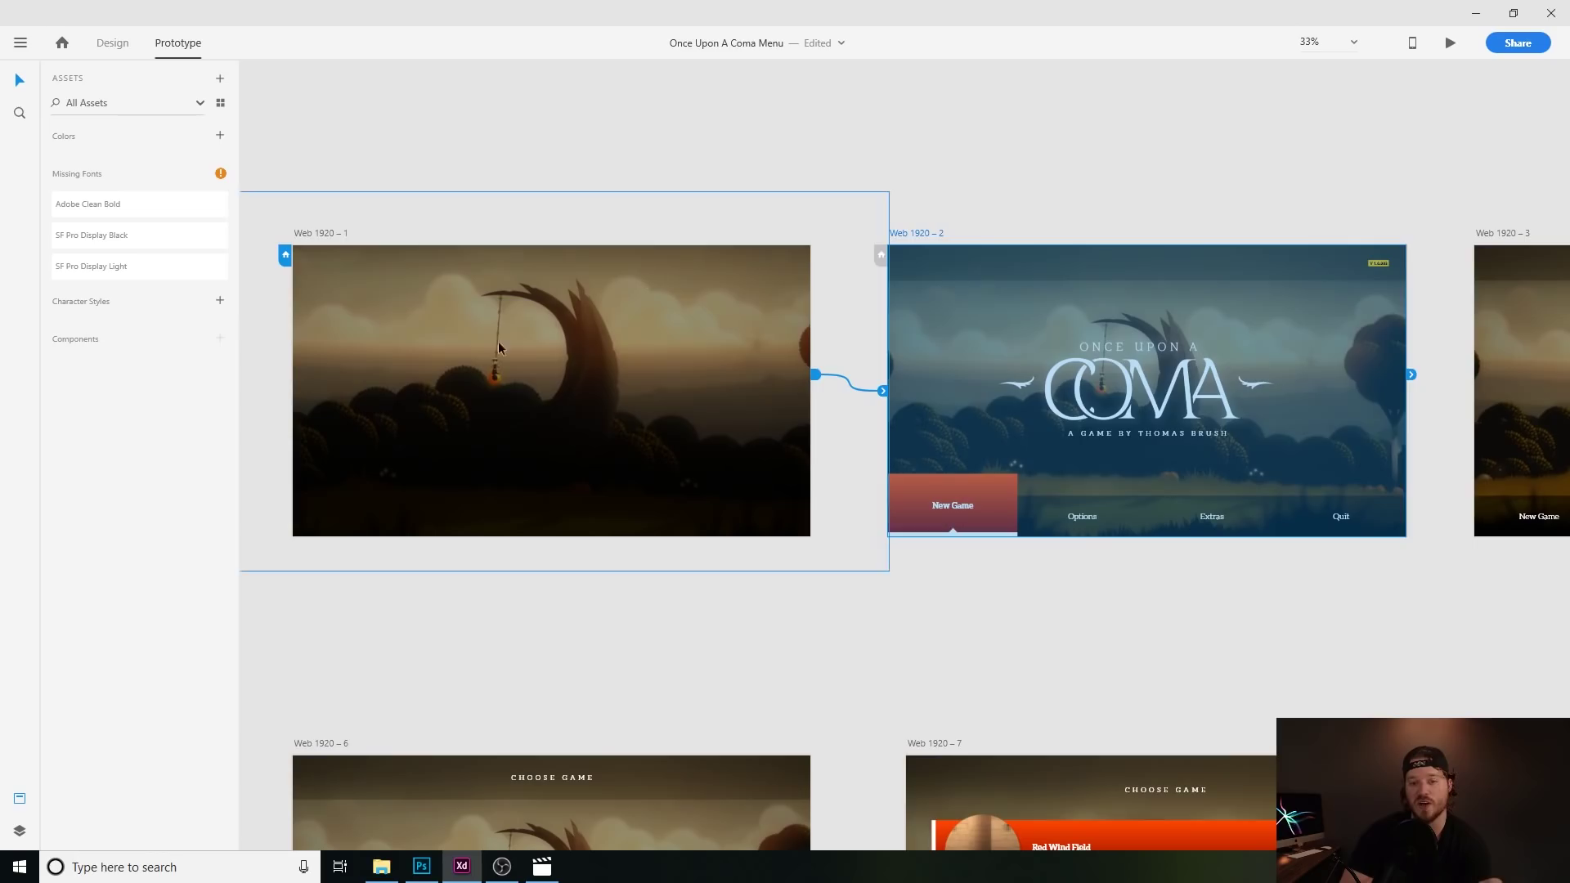
click(941, 252)
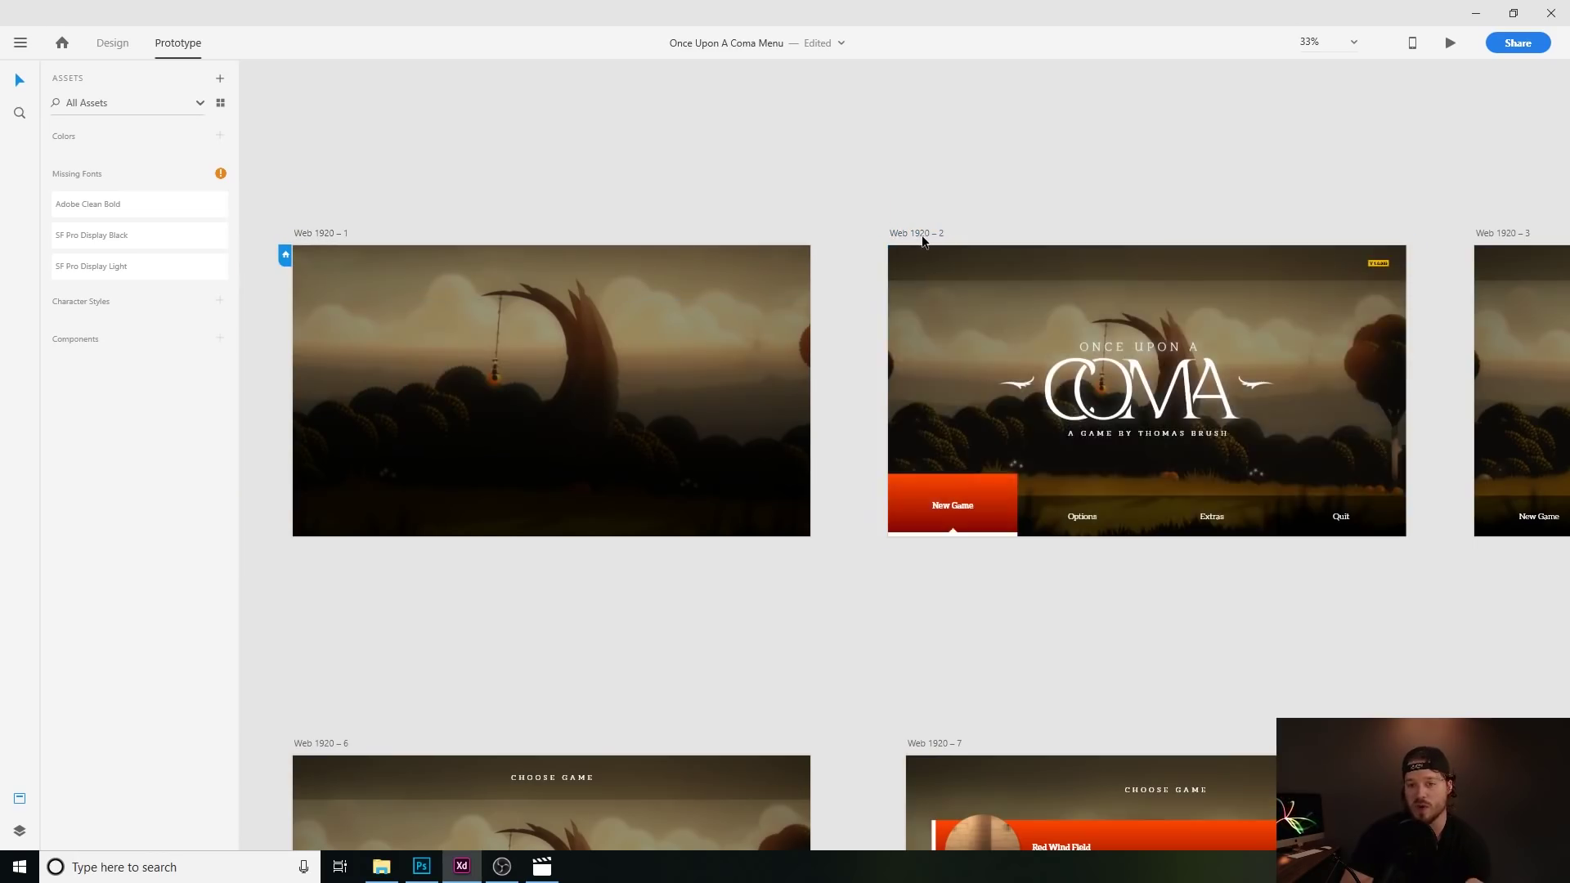
click(920, 234)
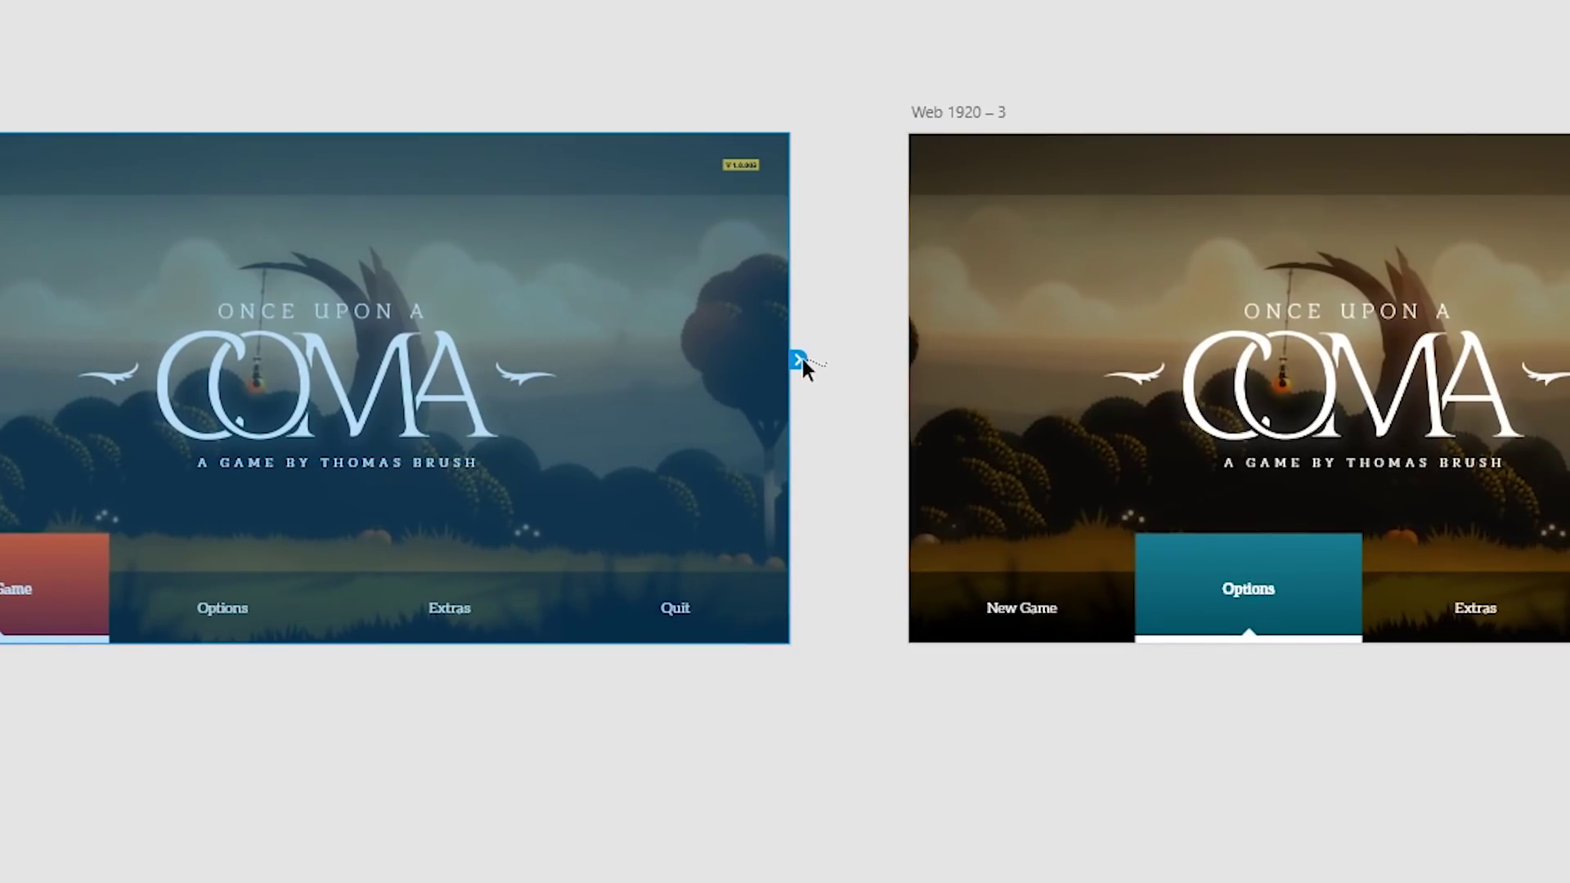
Wire Web 1920 – 2 to Web 1920 – 3 with a Keys & Gamepad trigger on DPad Right.
drag(805, 365, 802, 365)
drag(888, 377, 949, 386)
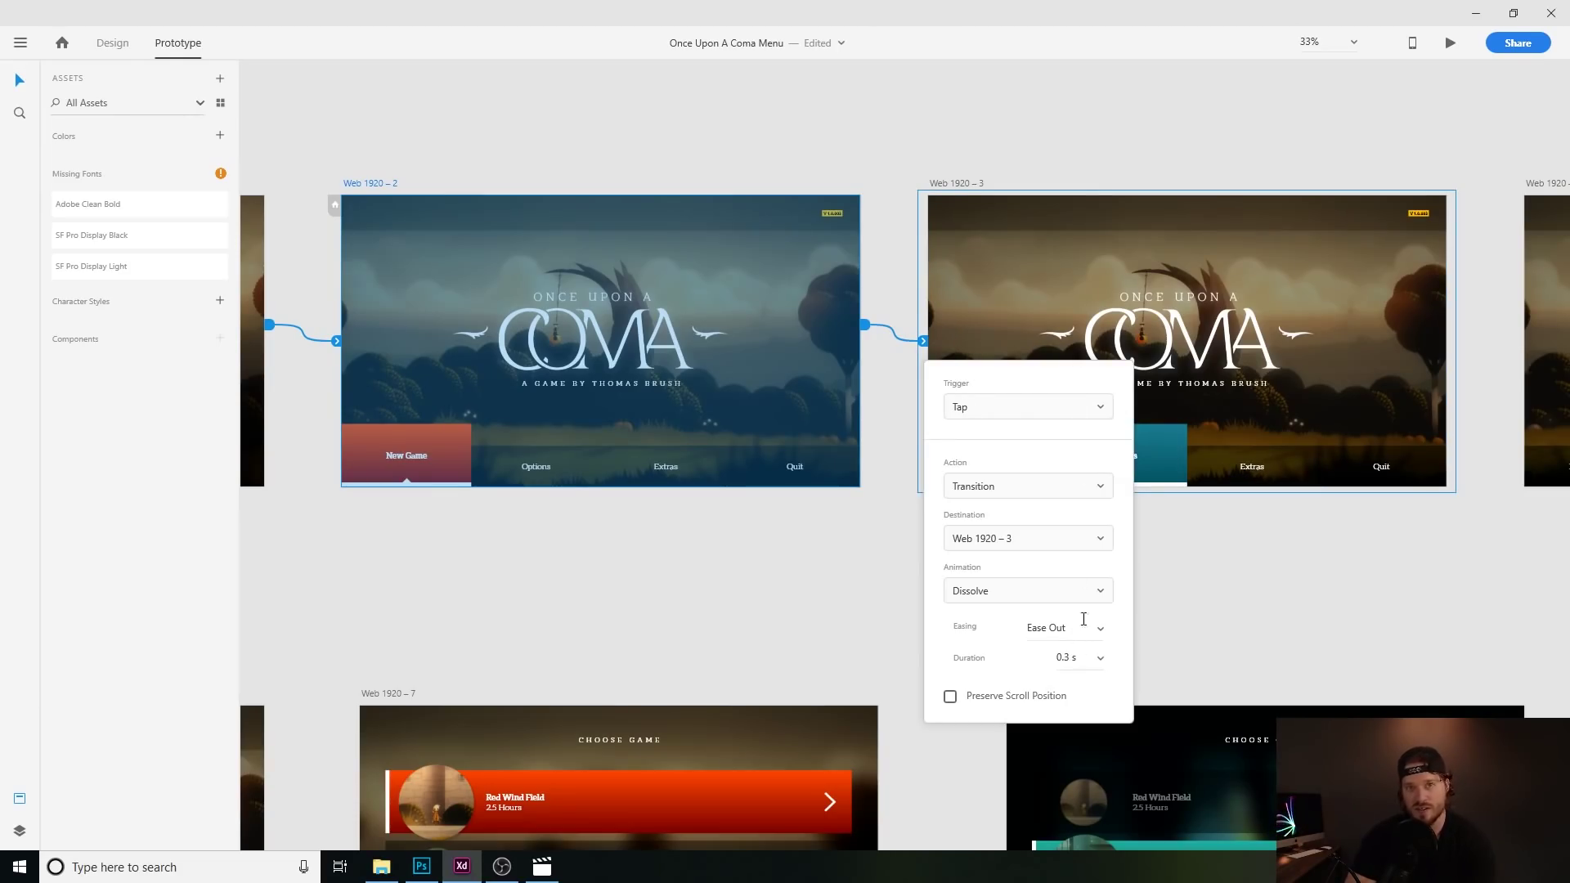
click(1022, 413)
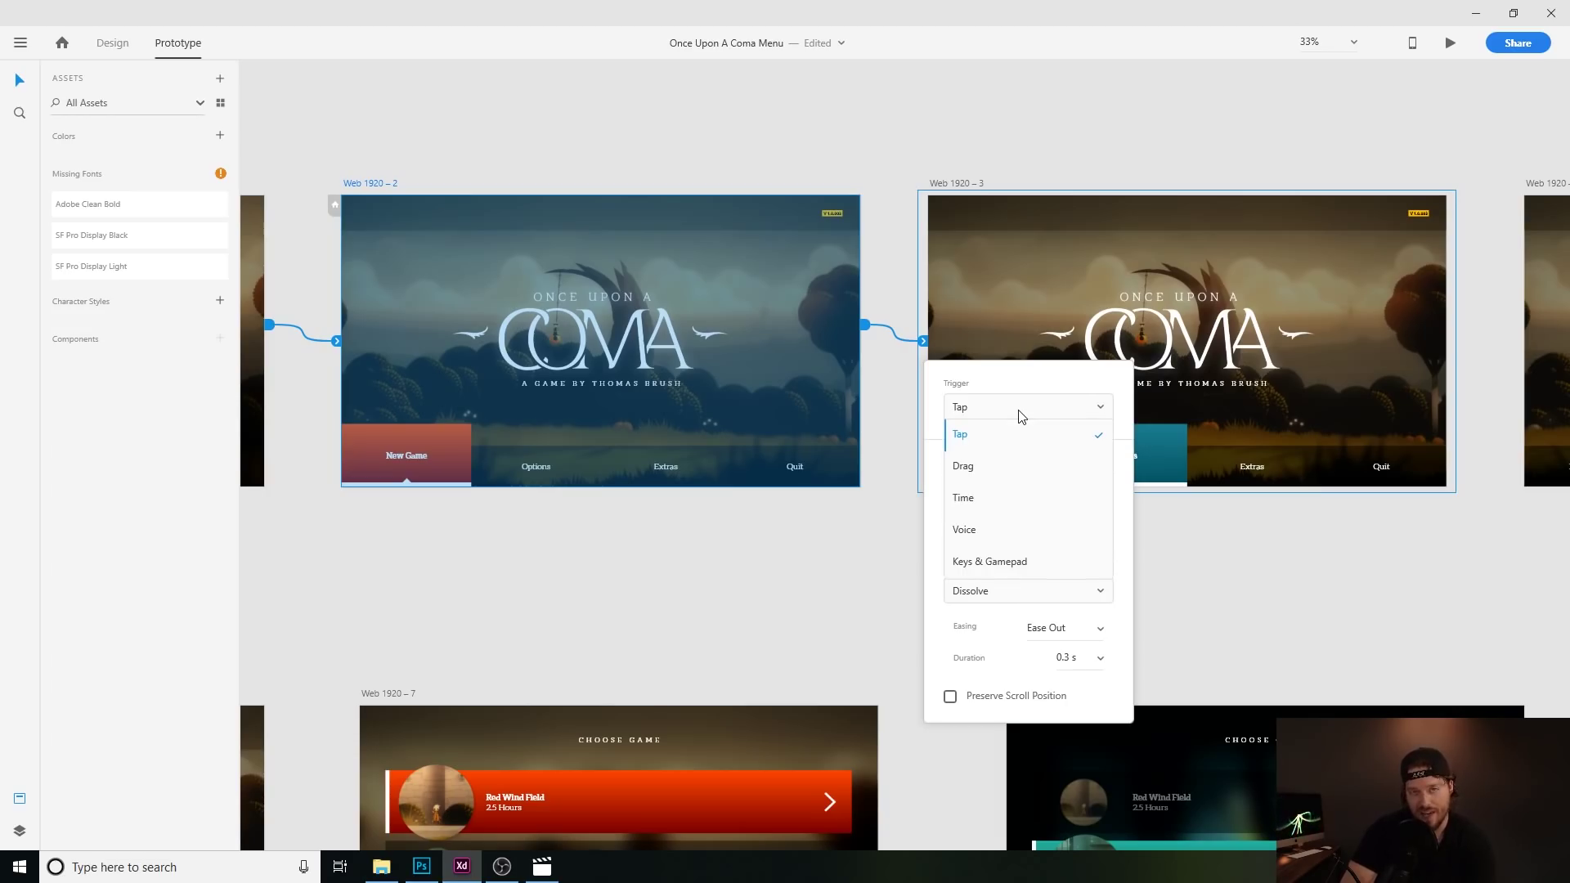
click(1010, 565)
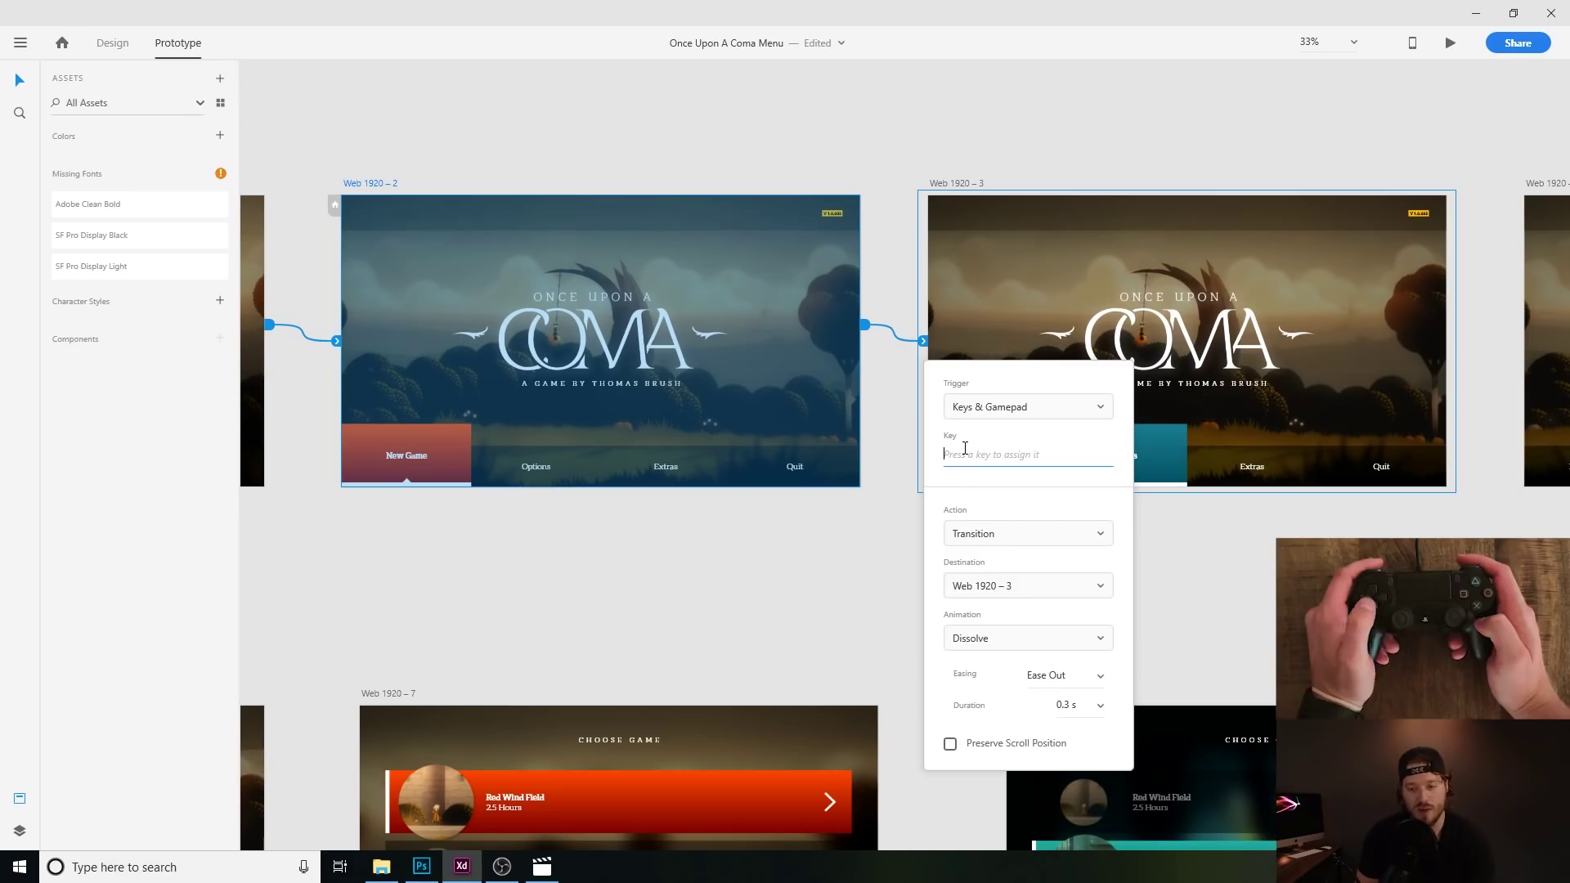
key(Right)
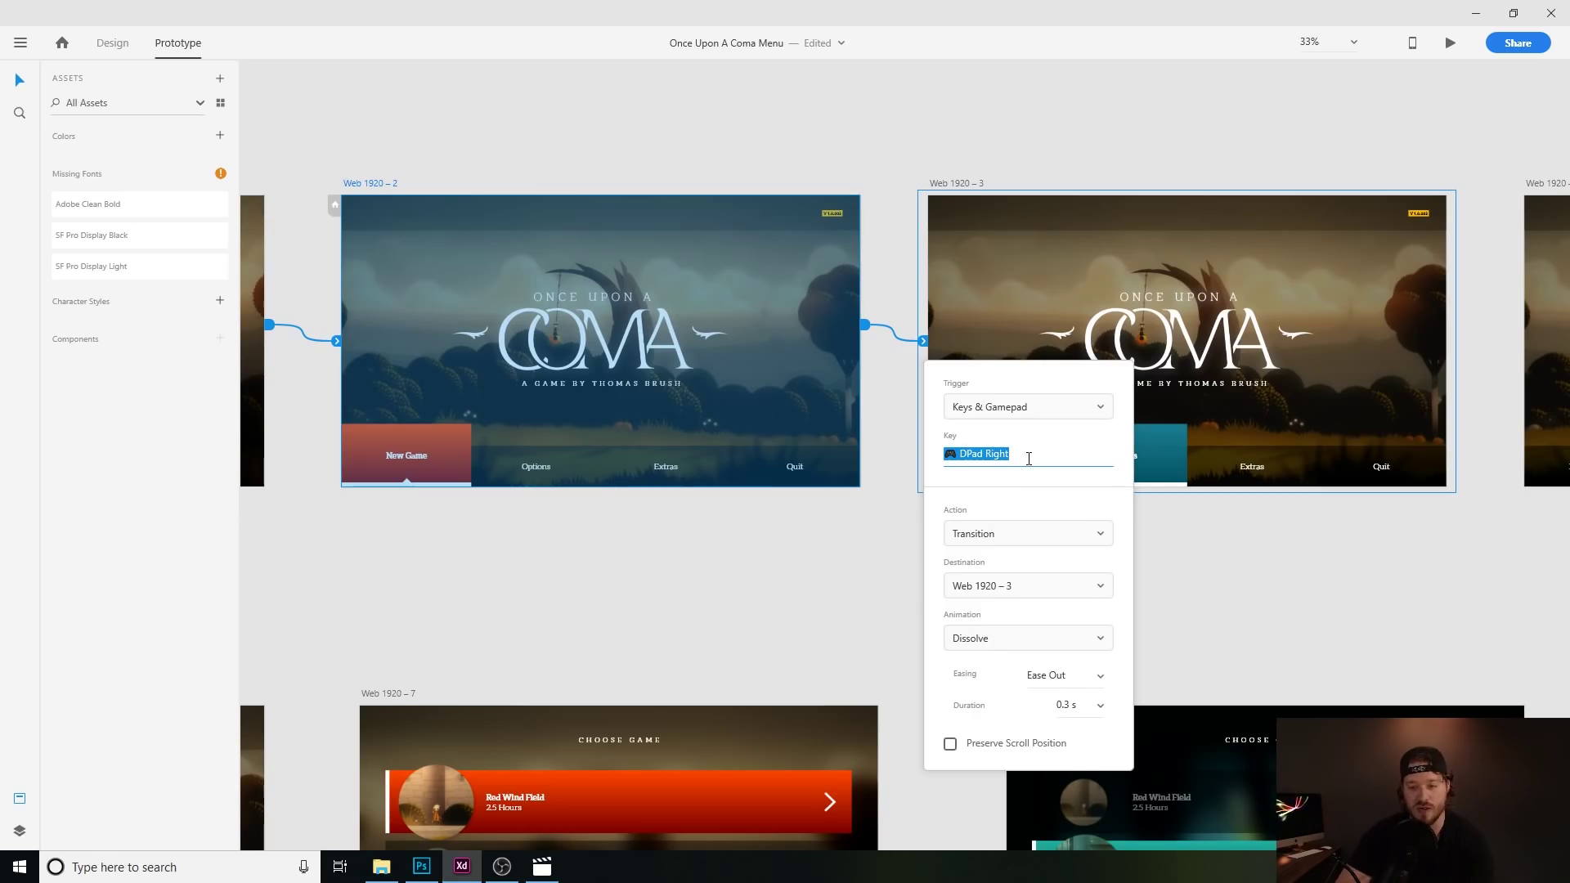
click(842, 558)
scroll(869, 586, right, 2)
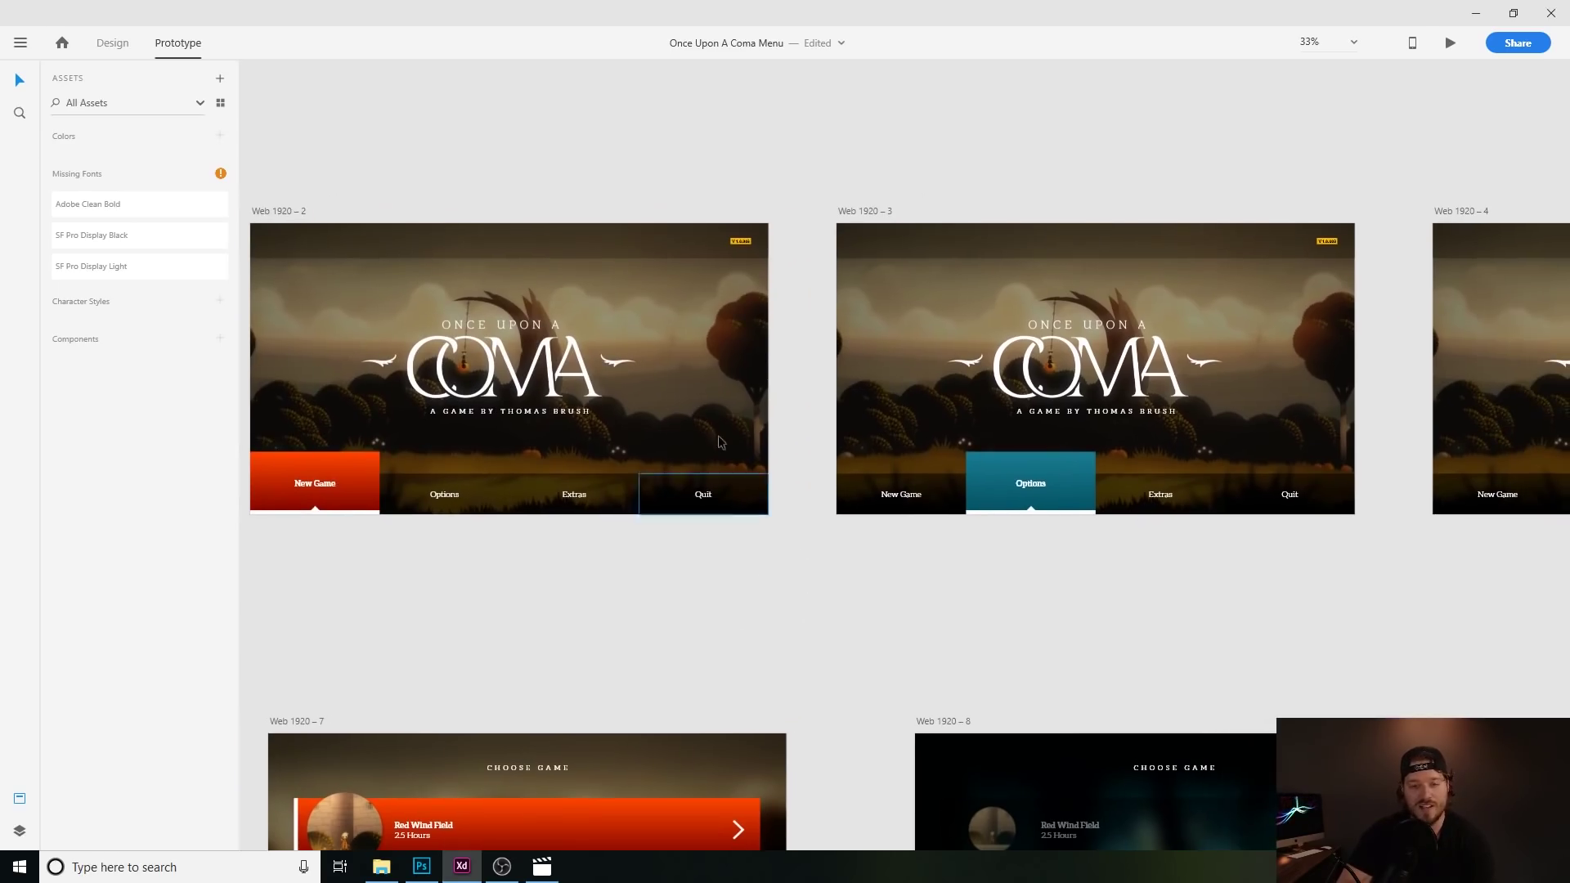
Change the action of the Web 1920 – 2 to 3 link to Auto-Animate.
click(274, 211)
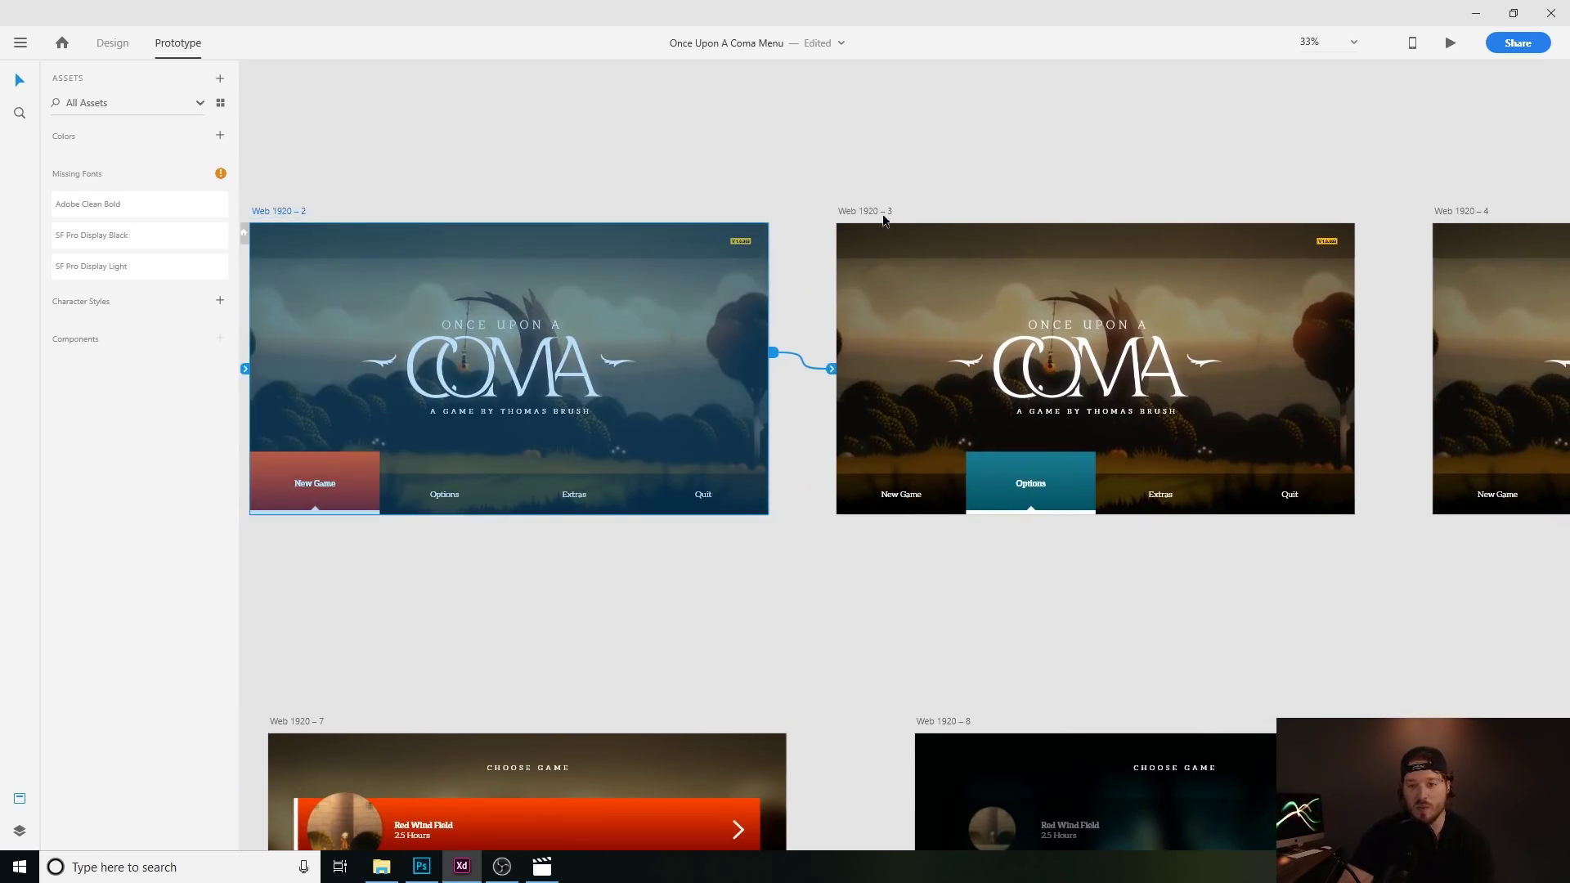
click(884, 215)
click(293, 211)
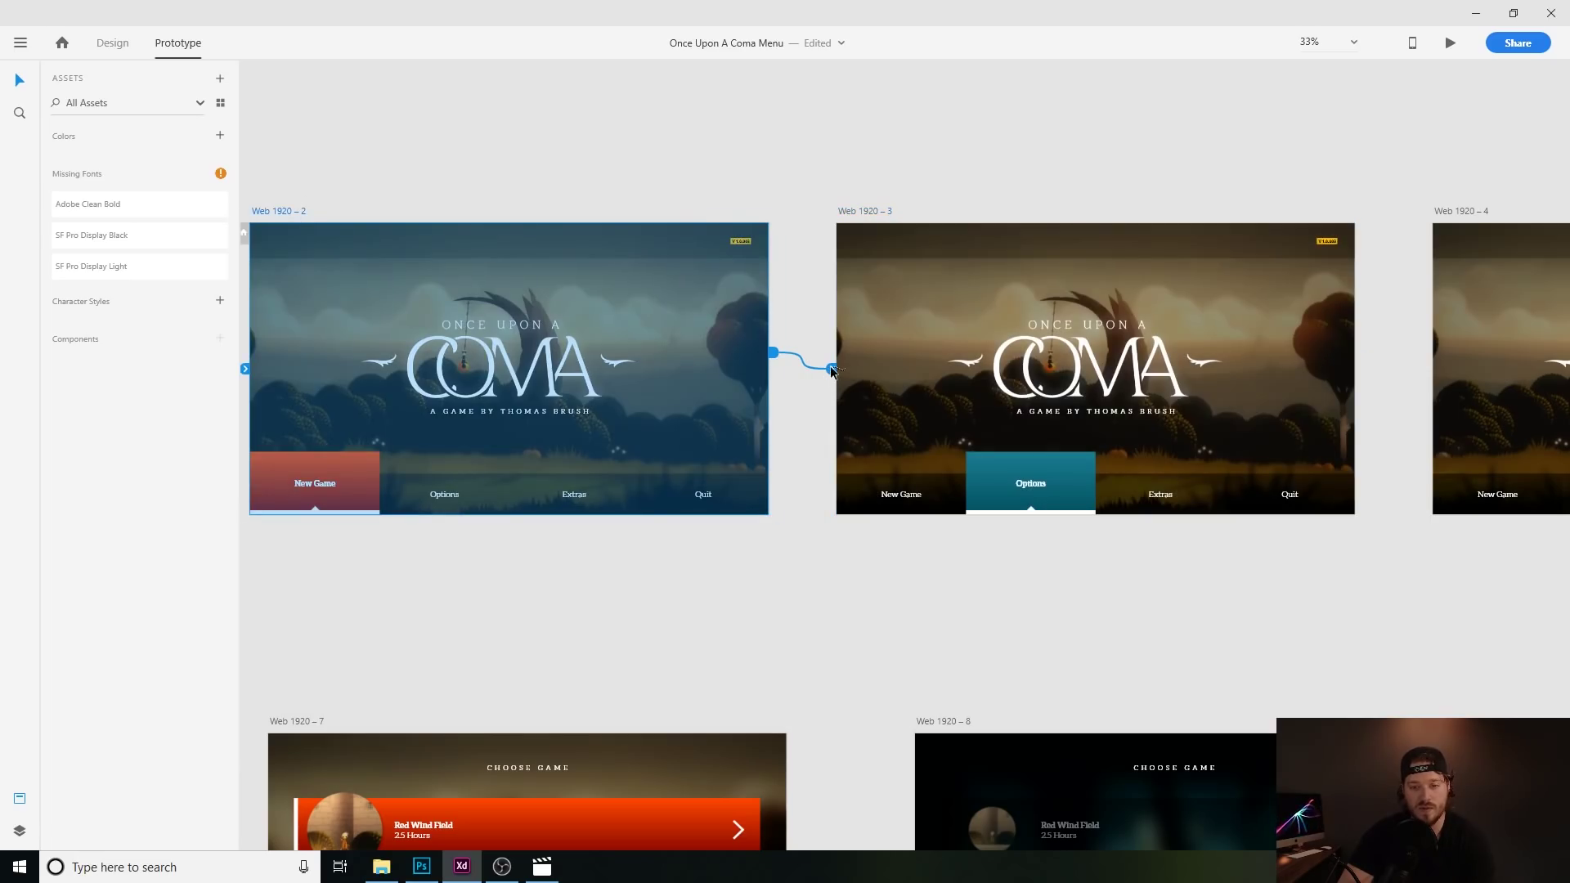
click(832, 371)
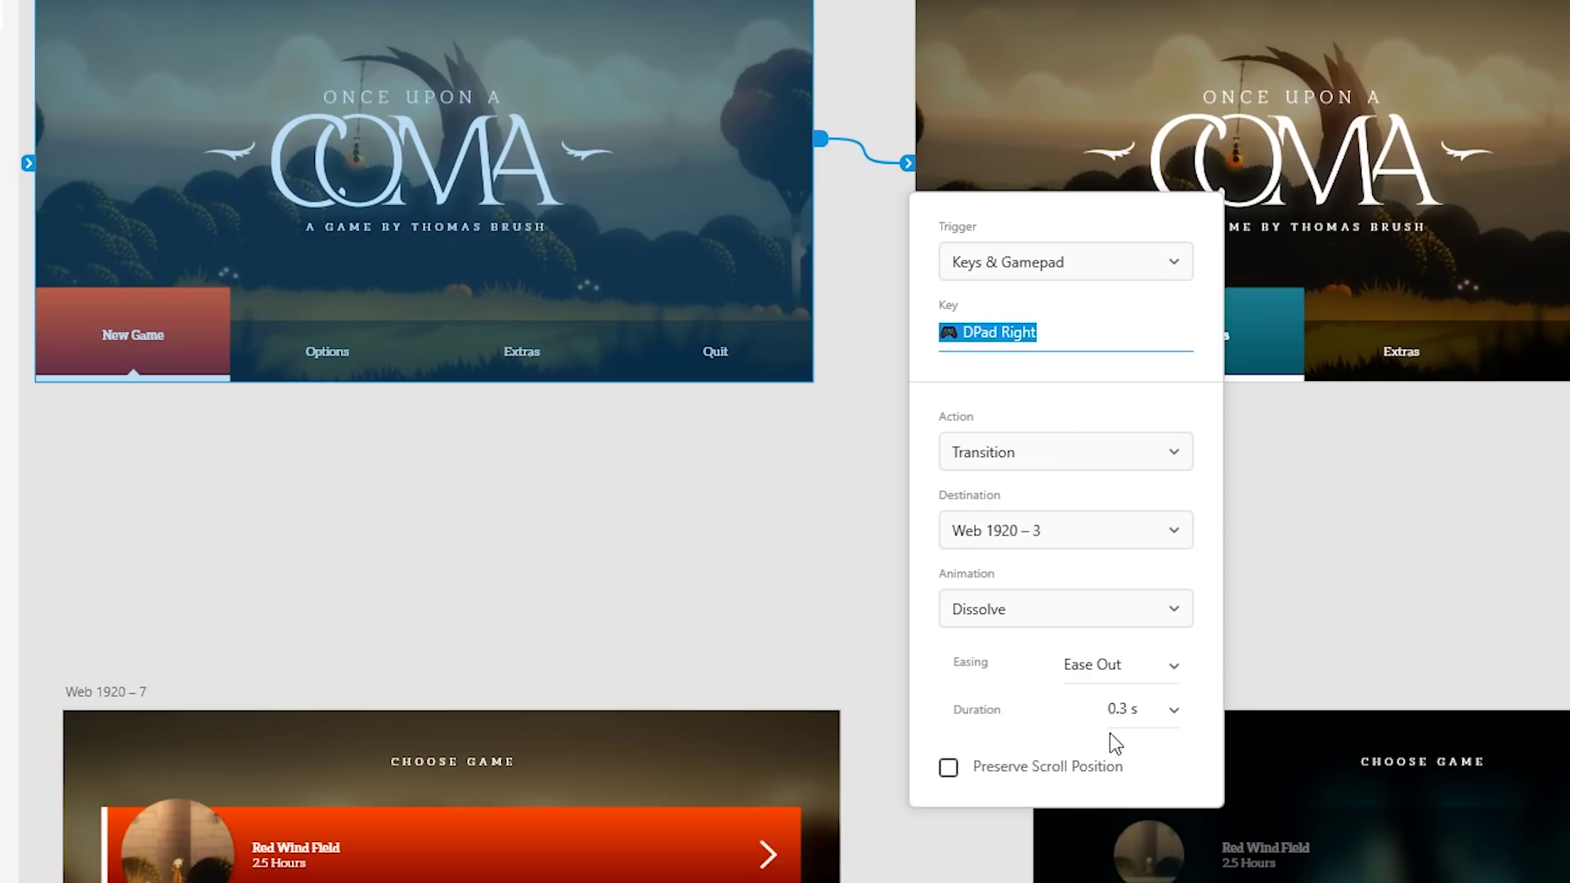
click(1022, 454)
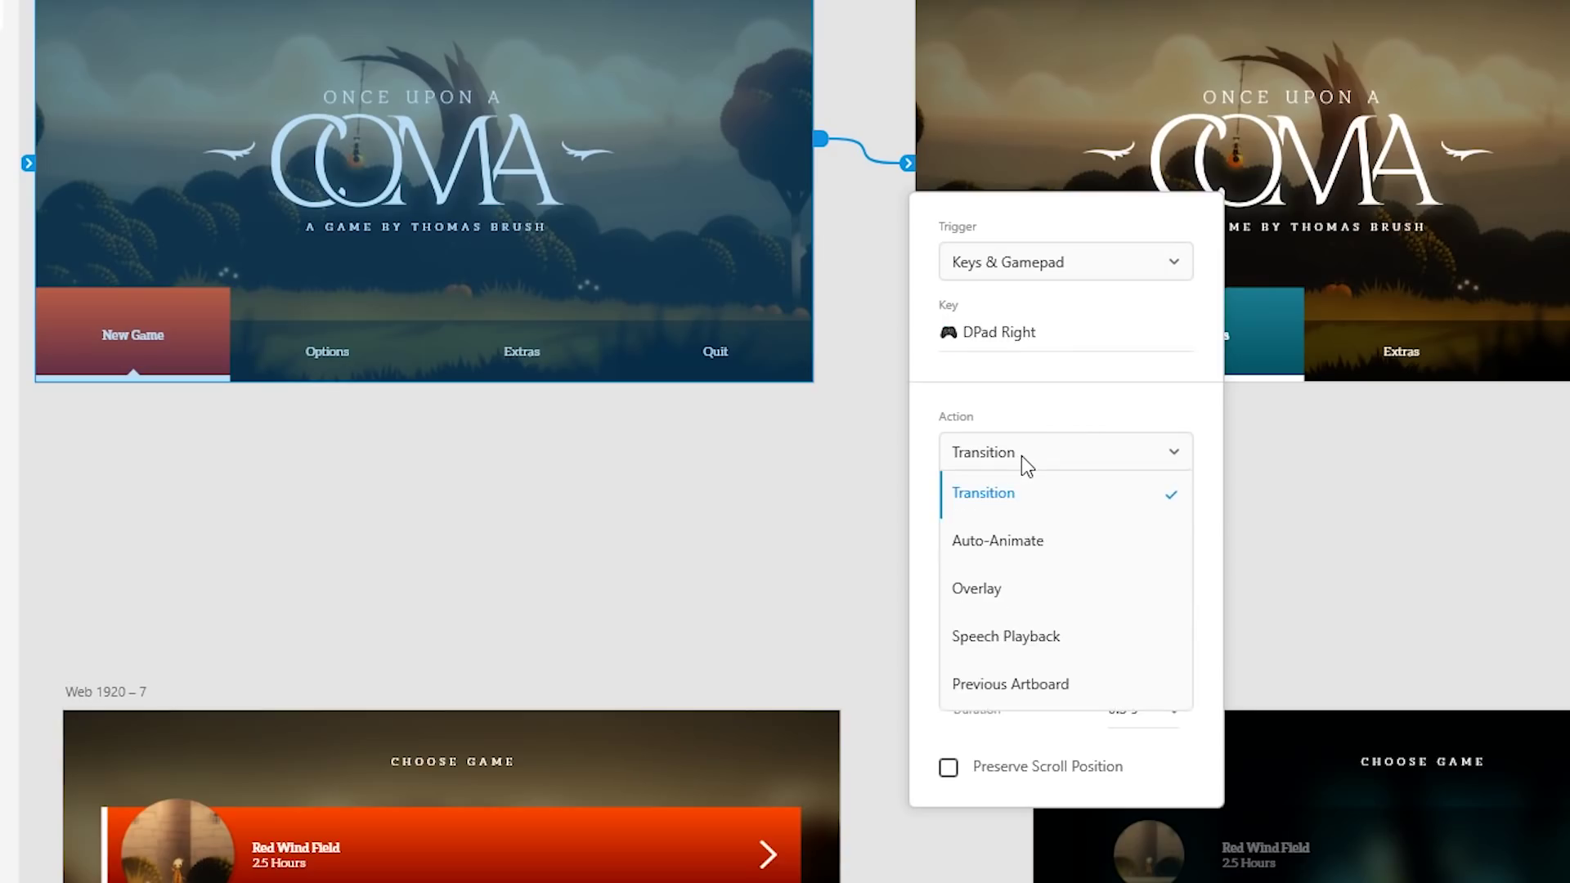
click(1042, 546)
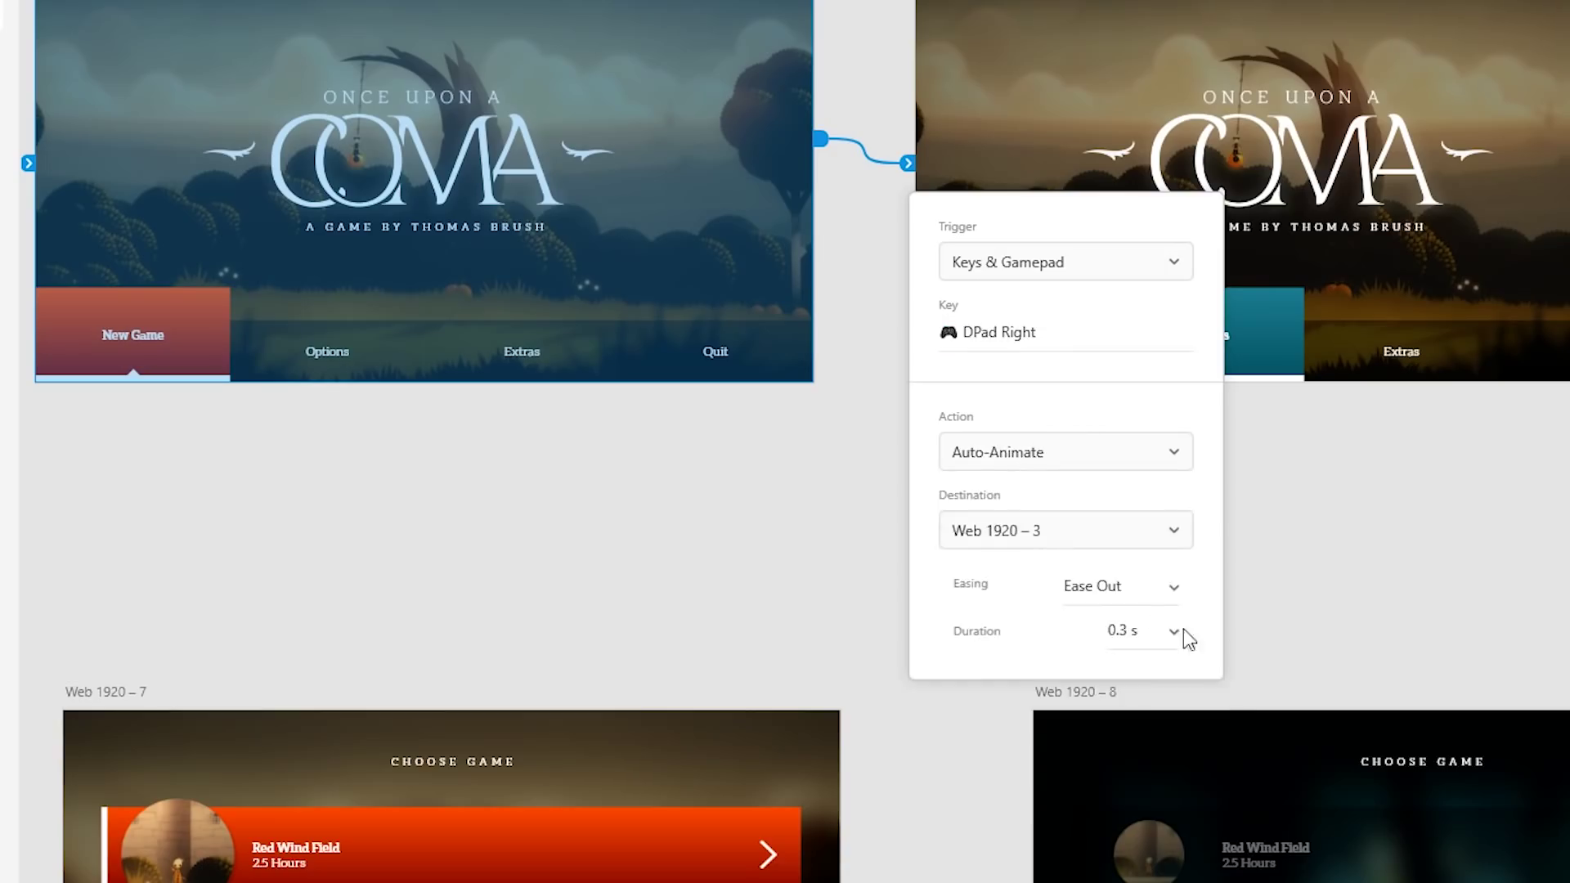
Set the transition easing to Ease In-Out and its duration to 0.1 s.
drag(1128, 586, 961, 589)
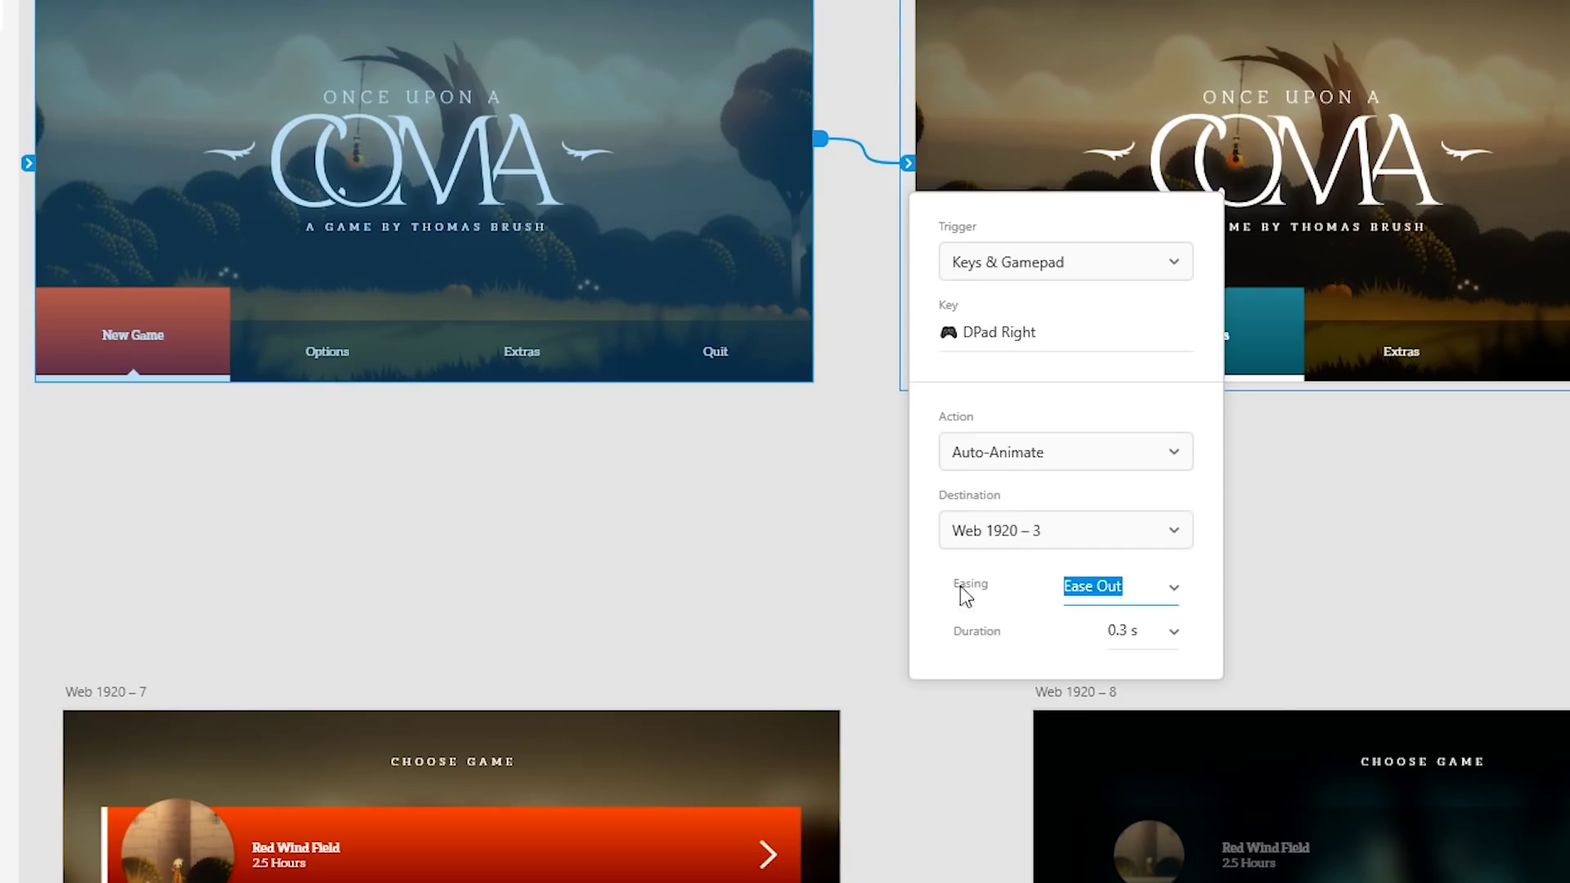
click(1168, 589)
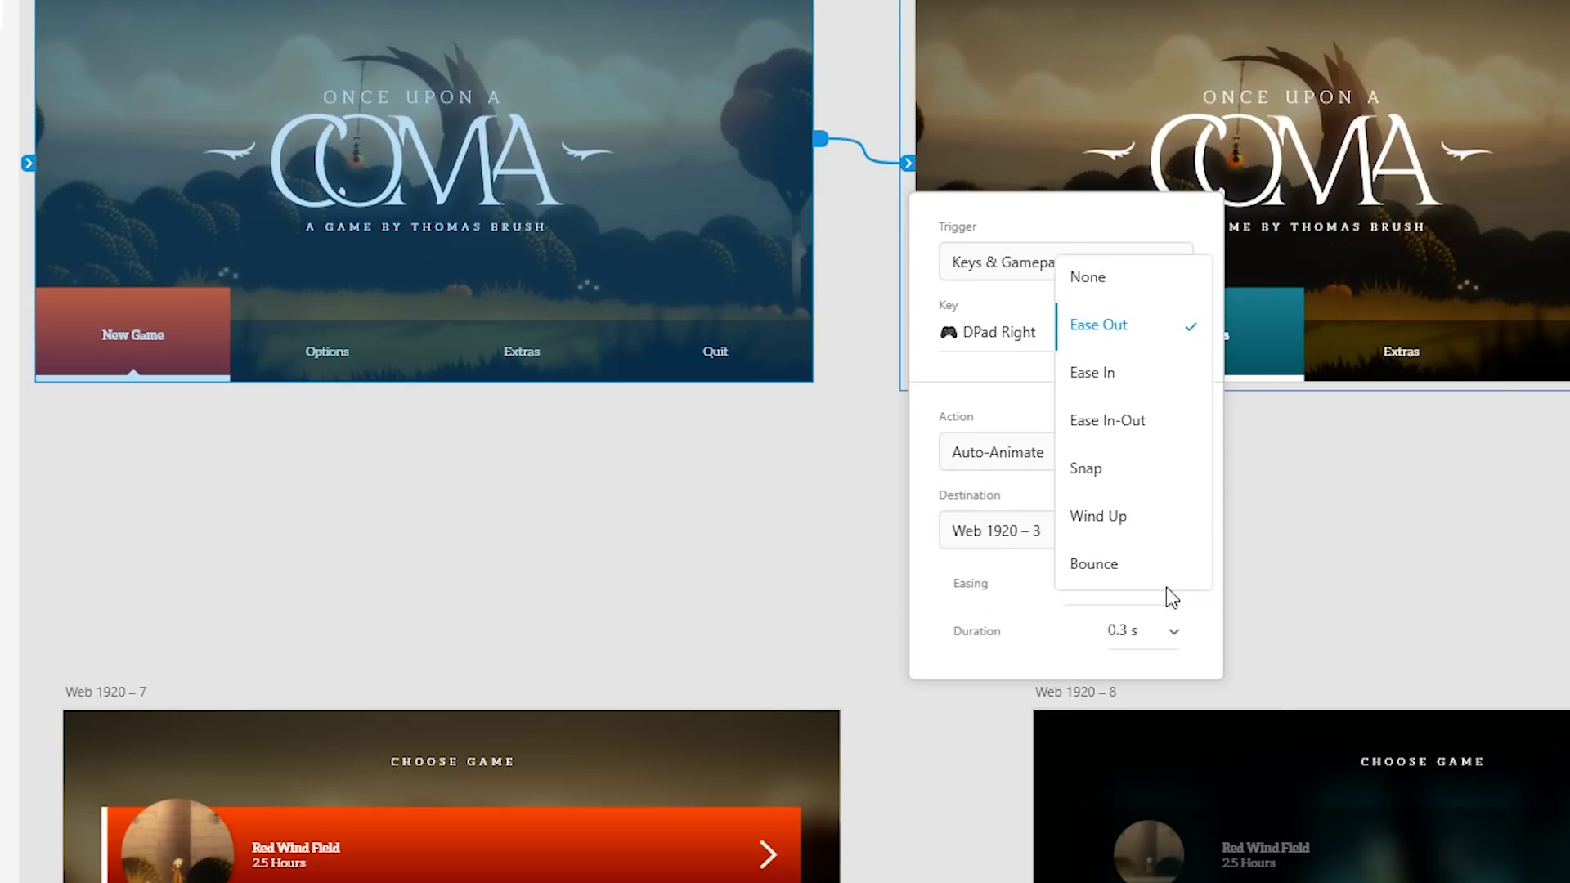
click(1132, 424)
click(1144, 625)
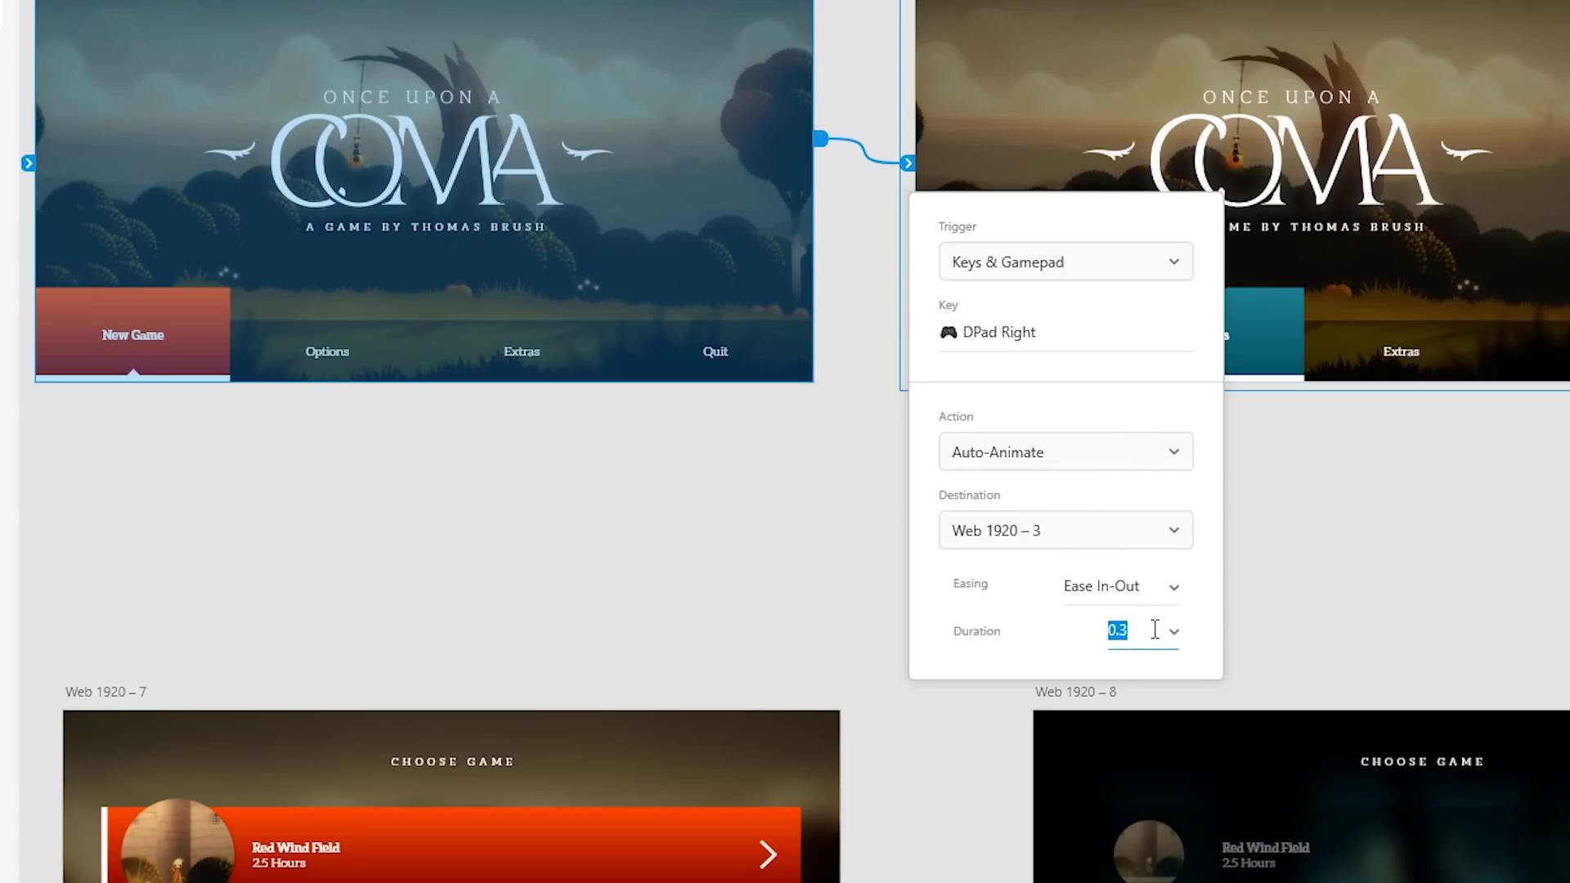
text(0.1)
key(Return)
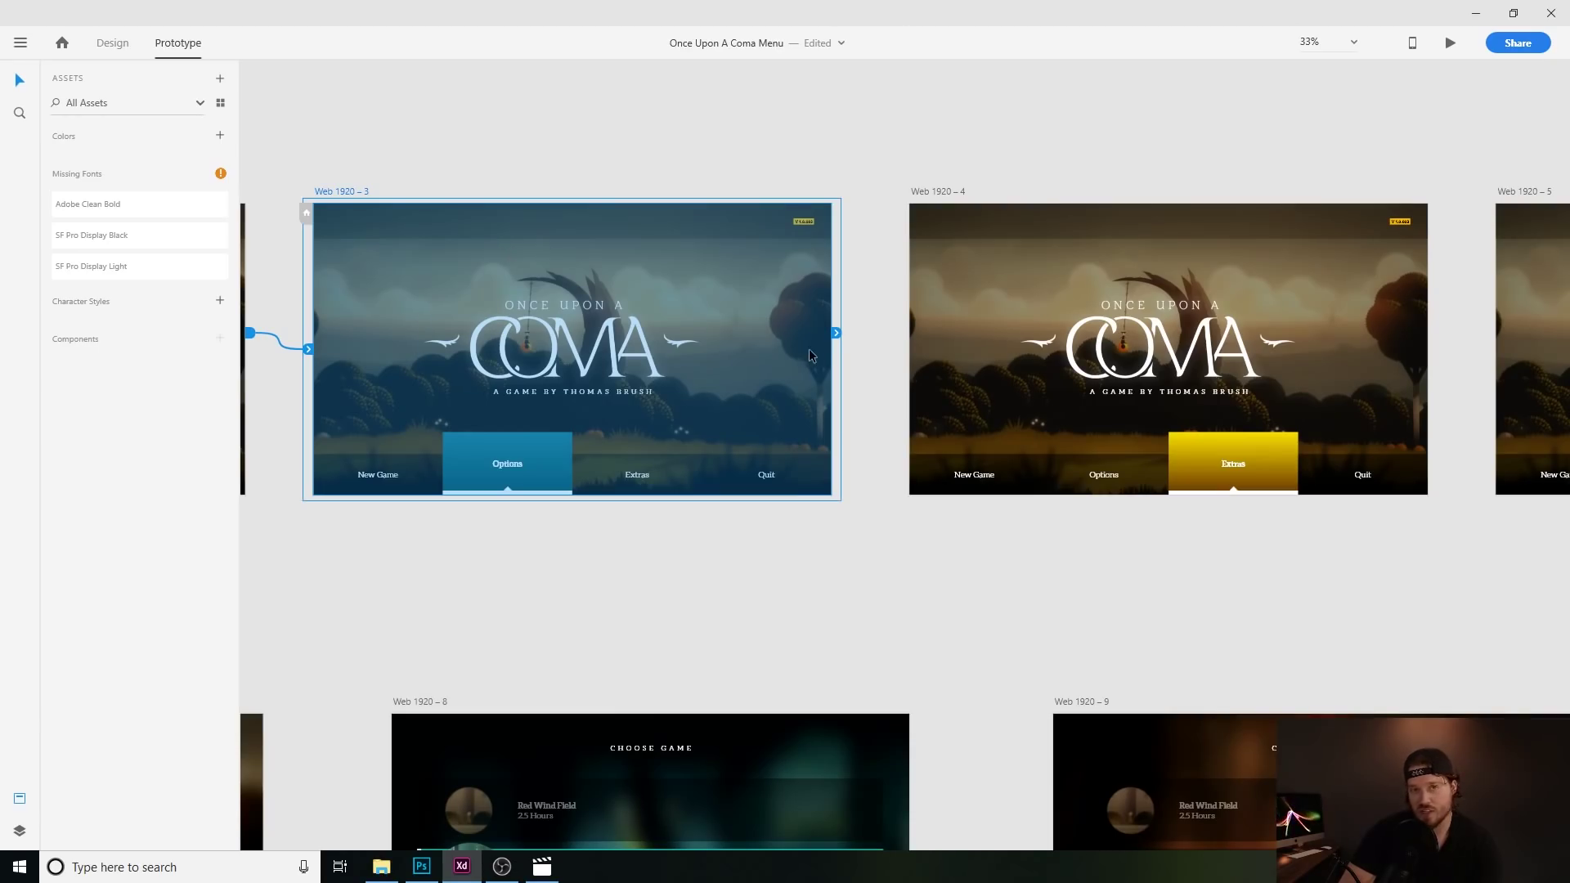
Link Web 1920 – 3 to 4 on DPad Right, then wire Web 1920 – 4 to 5.
drag(837, 342, 990, 409)
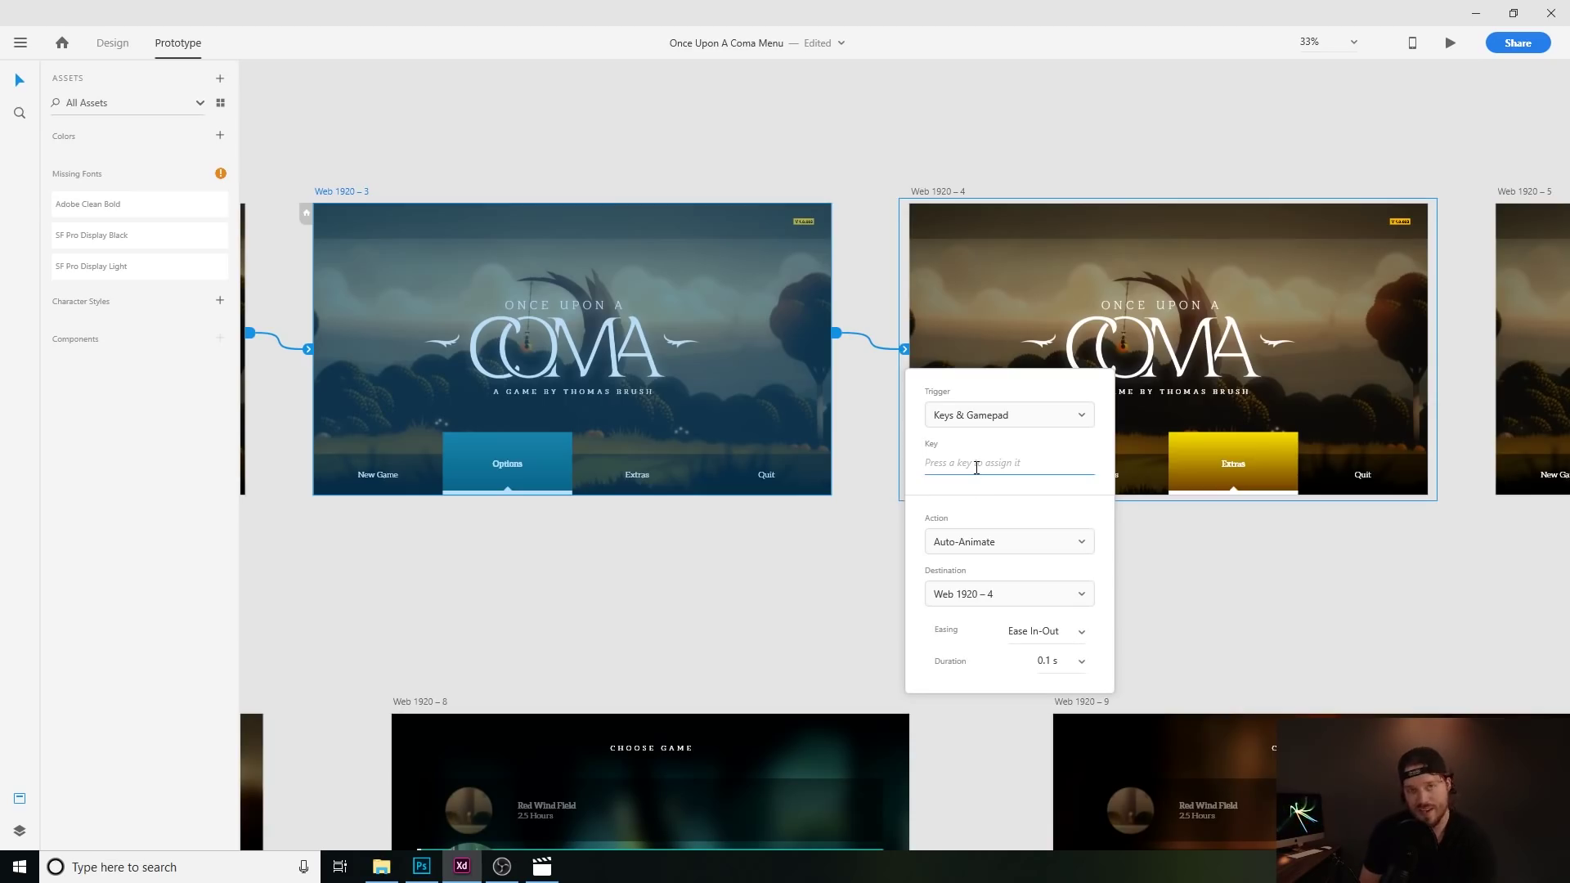
key(Right)
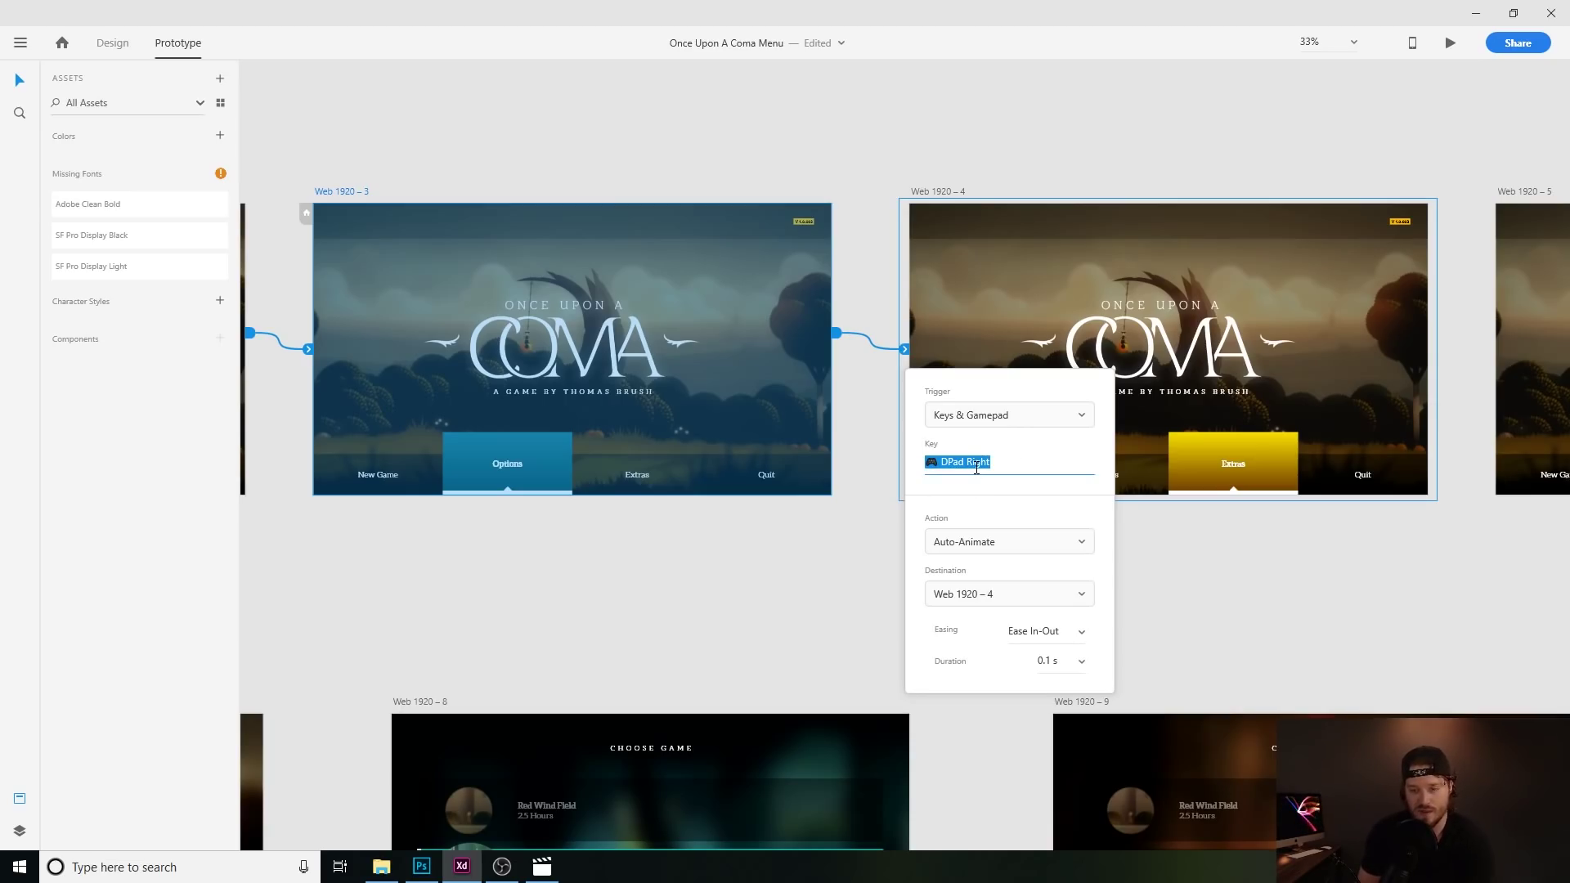
click(1390, 343)
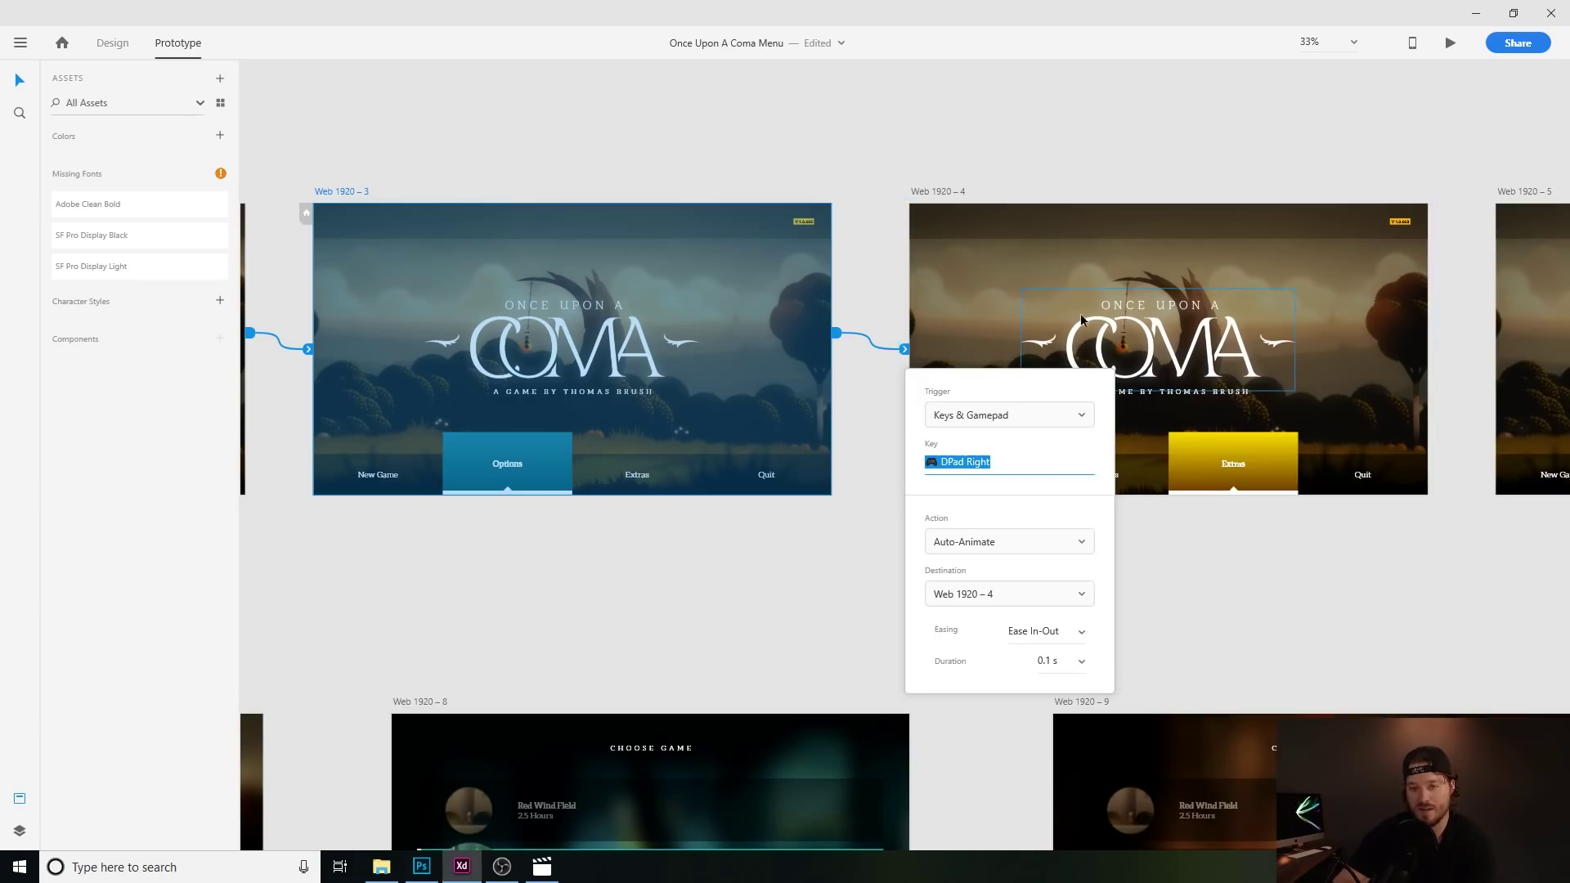
scroll(889, 399, right, 7)
drag(880, 391, 945, 409)
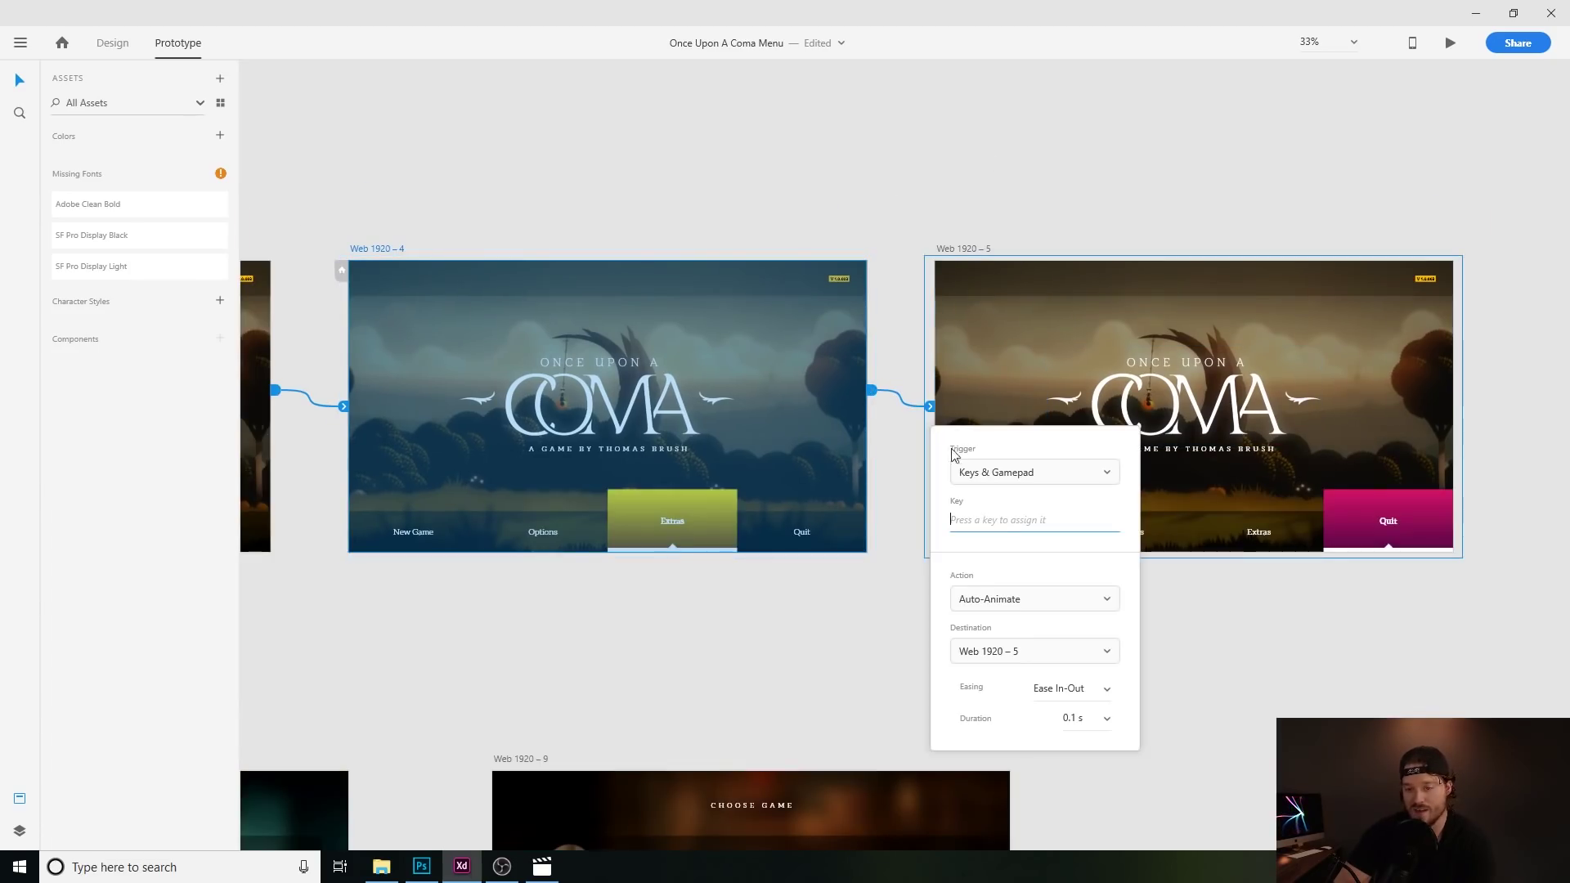
Assign DPad Right to the 4-to-5 link and preview stepping New Game through Quit.
key(Right)
click(1450, 43)
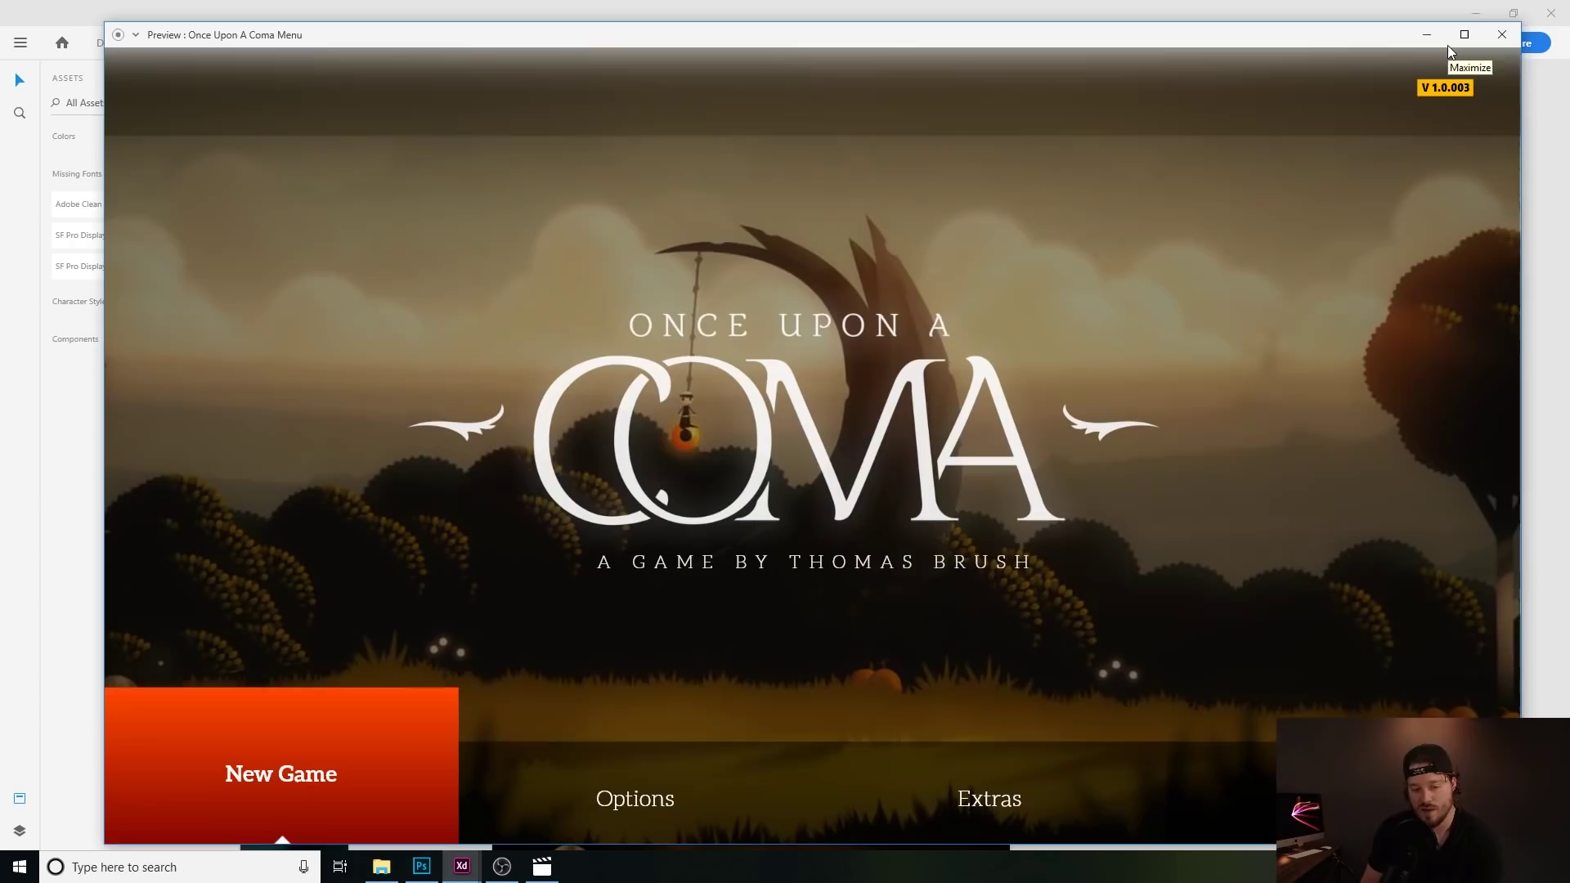
key(Right)
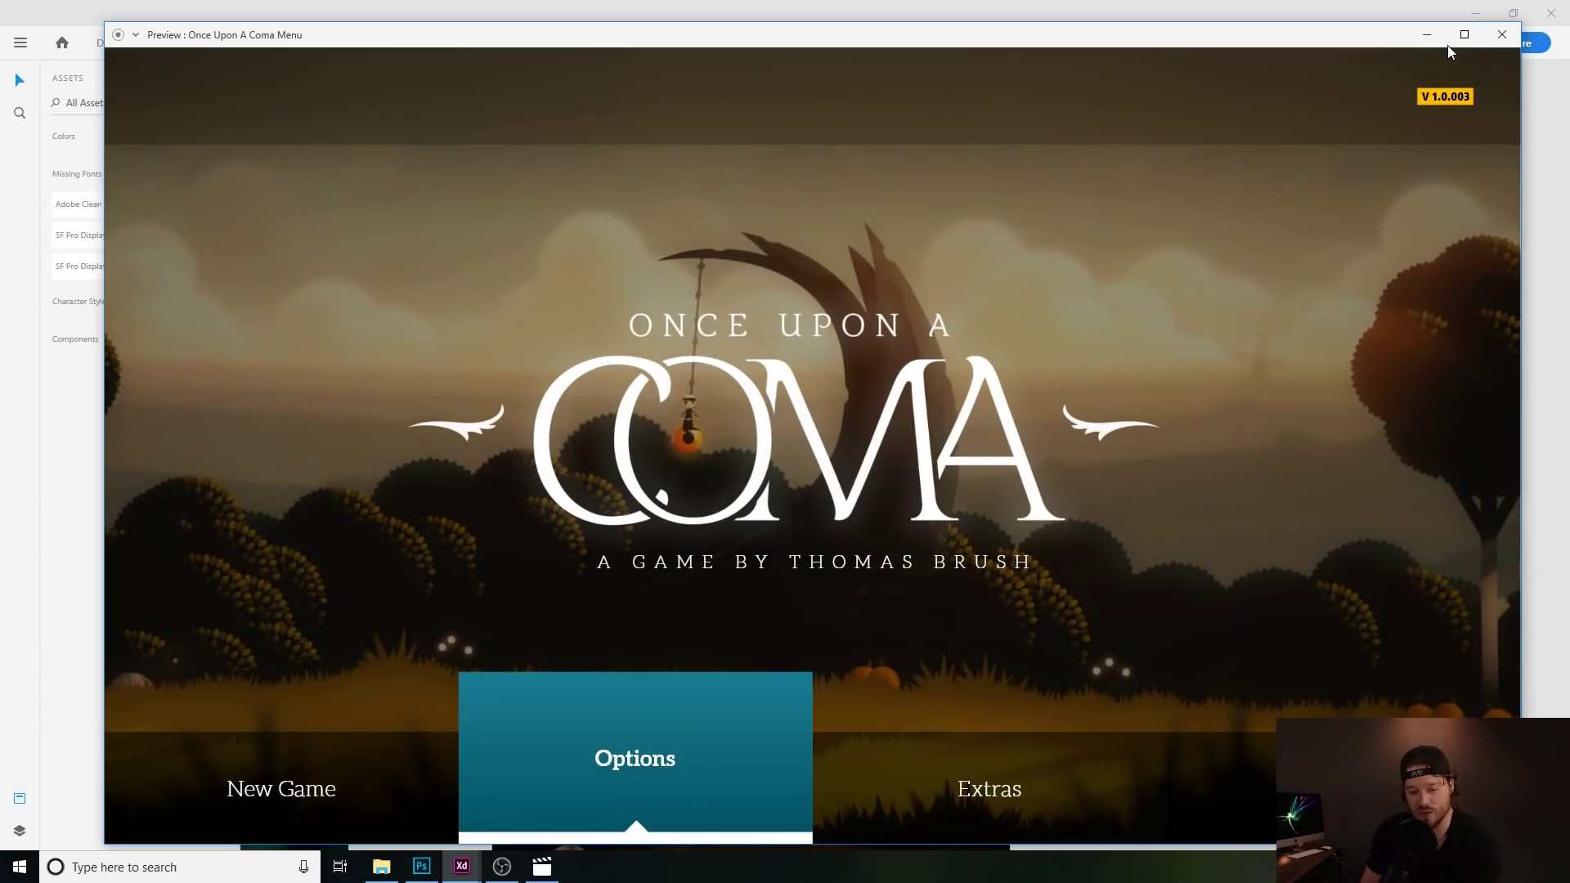
key(Right)
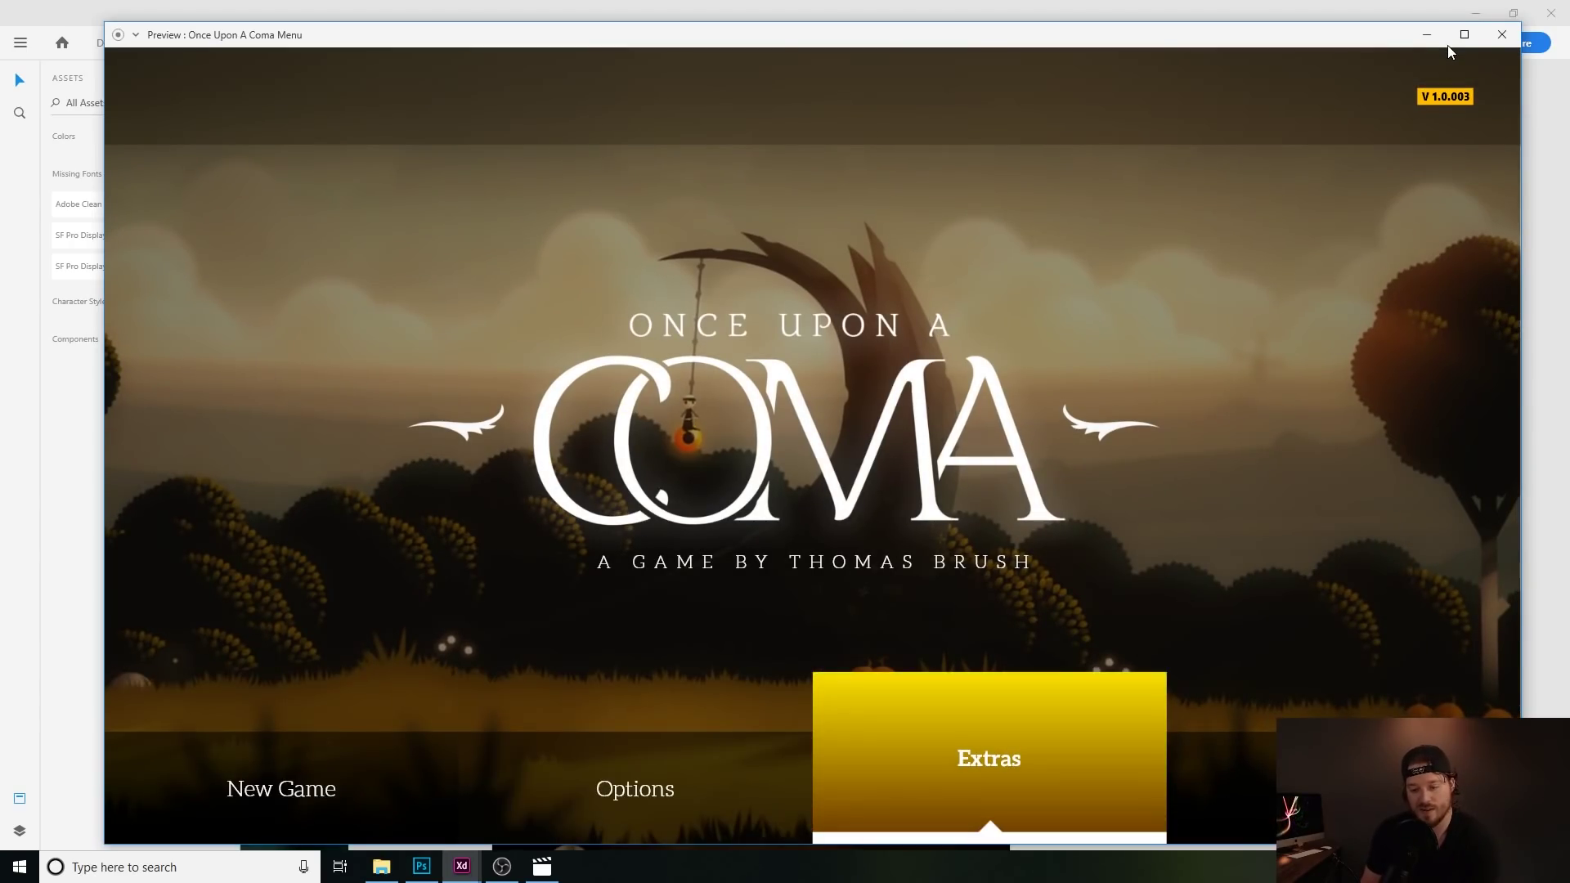
key(Right)
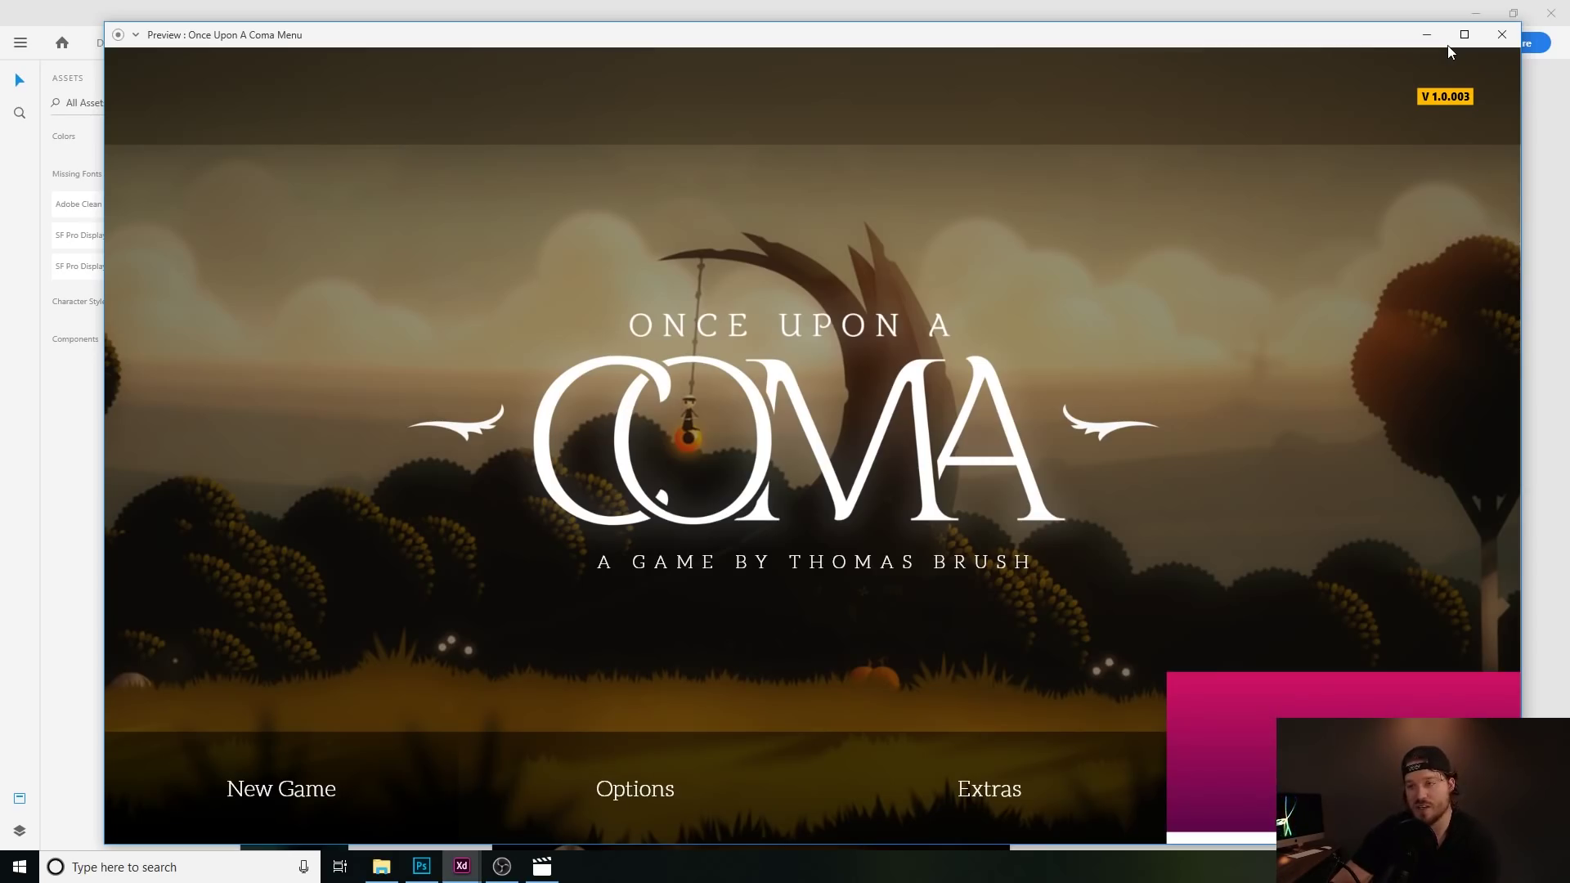
click(1504, 36)
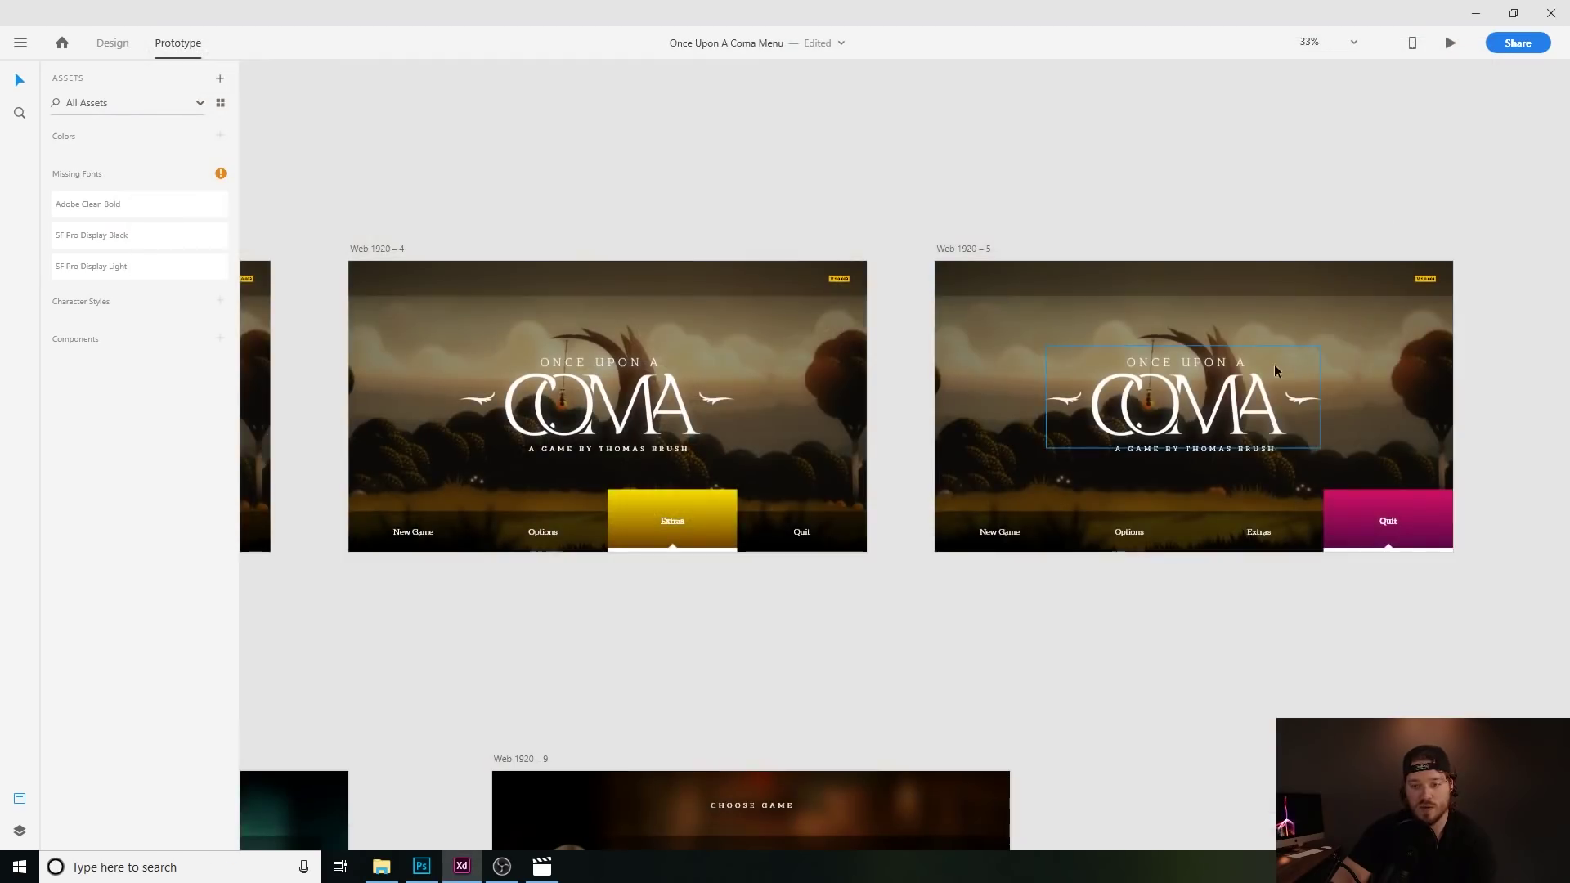
Run the prototype preview once more, then close it.
scroll(1312, 638, left, 5)
scroll(1080, 622, left, 5)
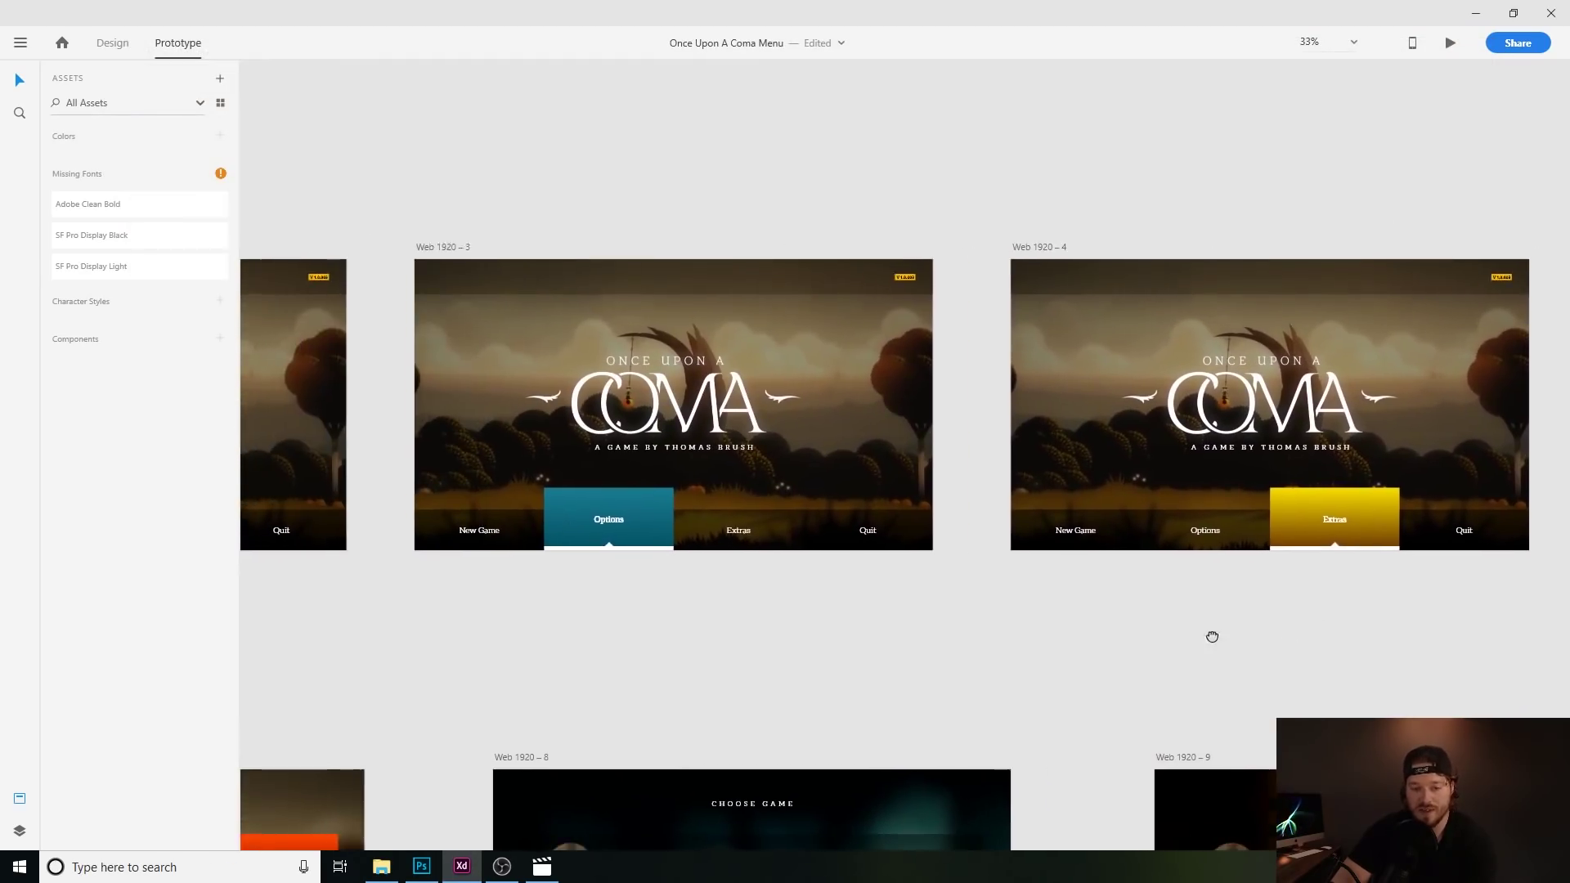
click(1450, 43)
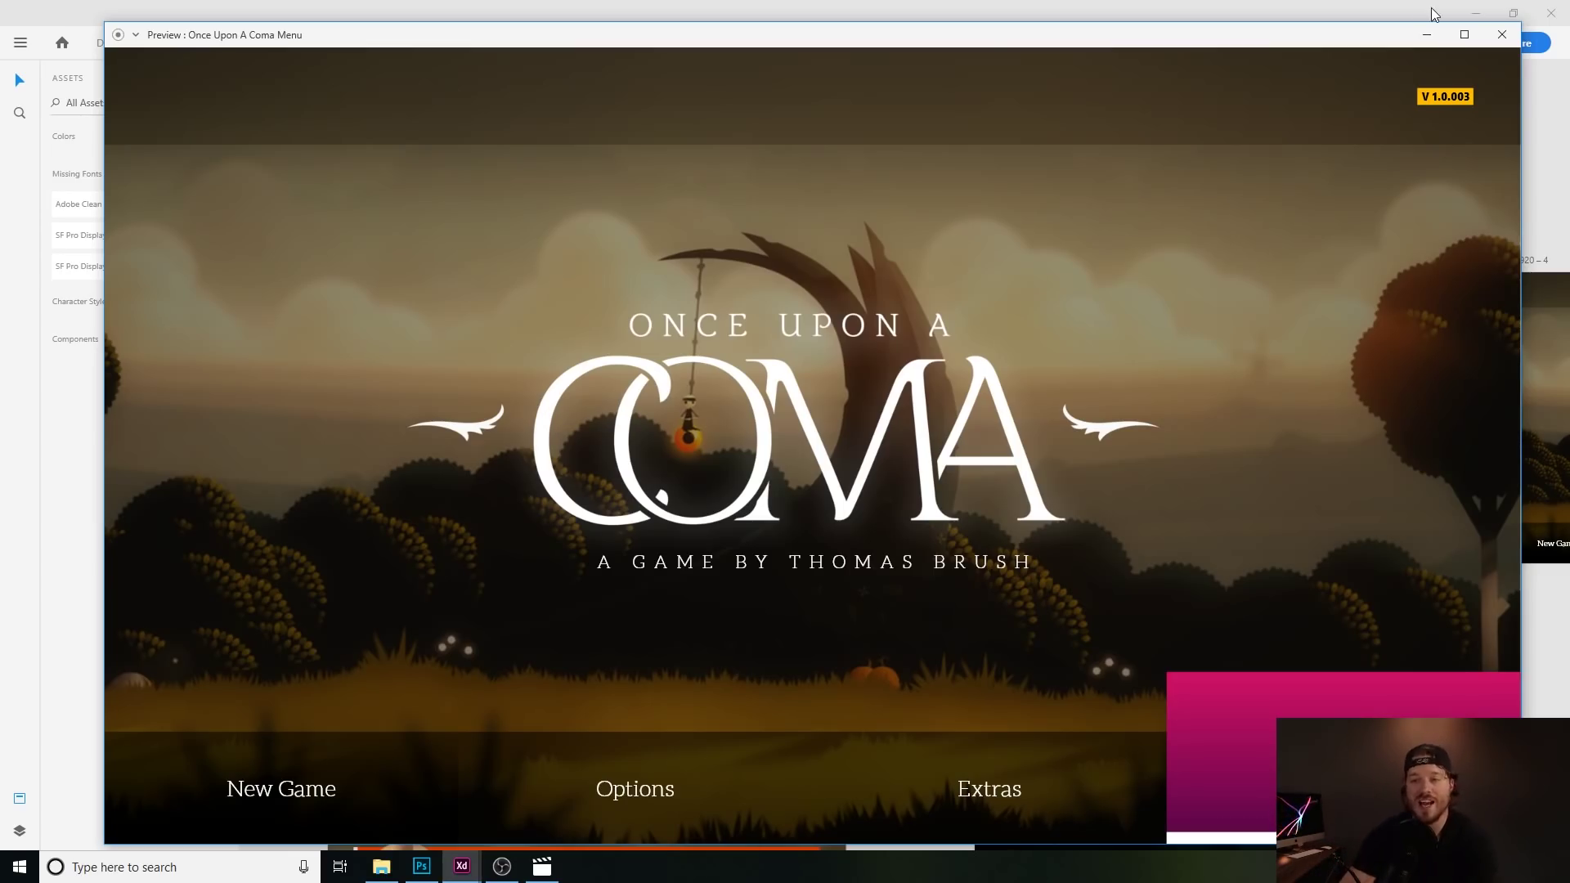
click(1503, 34)
scroll(1268, 343, right, 15)
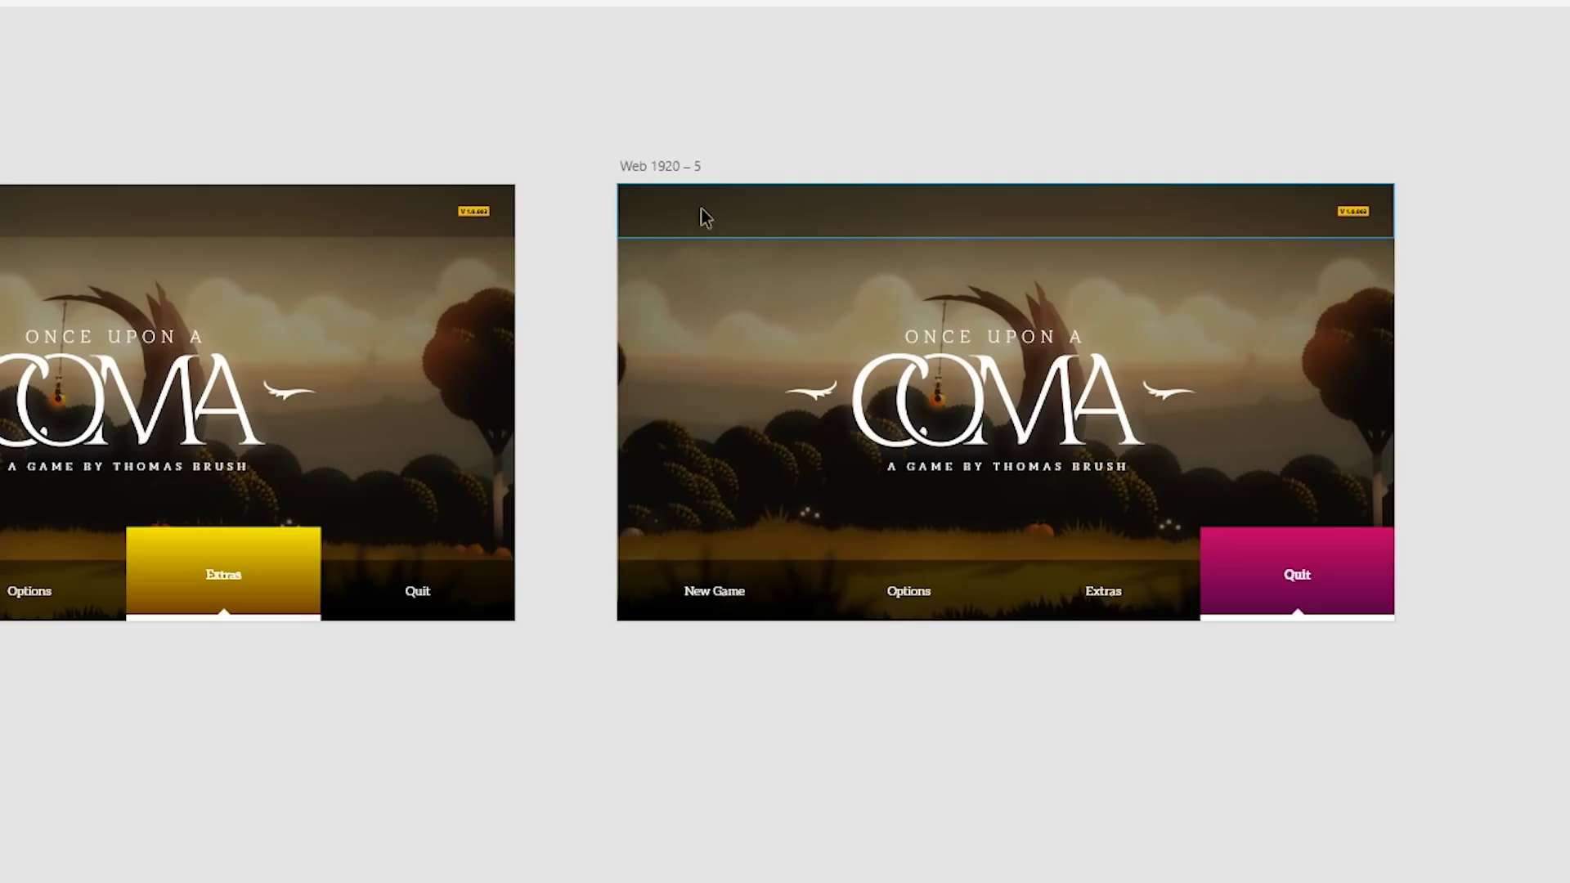
Link Web 1920 – 5 back to Web 1920 – 4 on DPad Left.
click(798, 166)
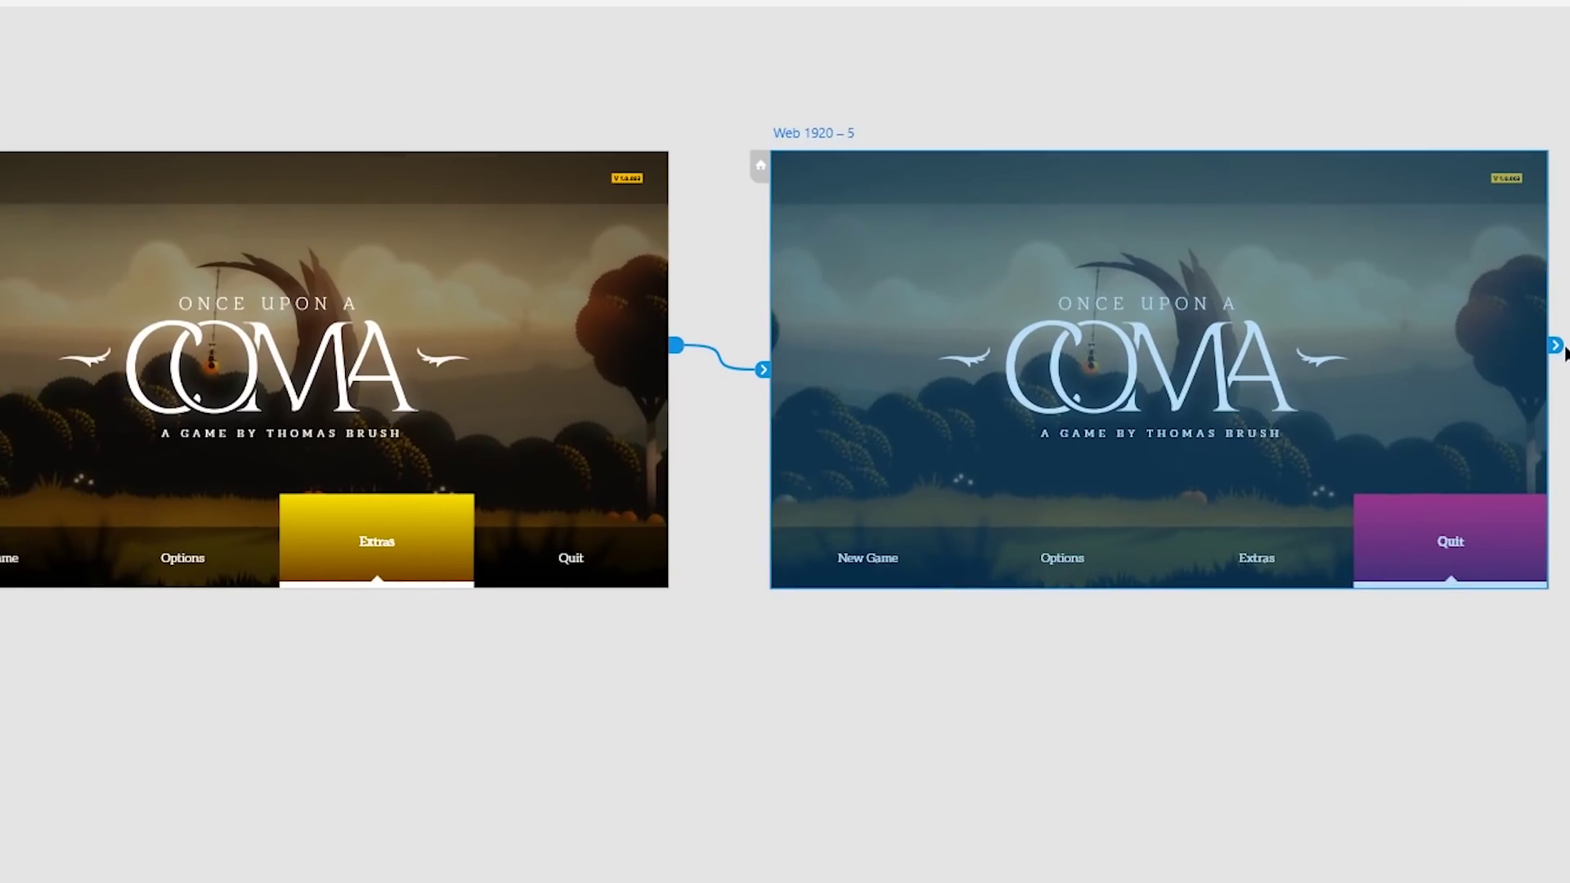
drag(1555, 346, 652, 256)
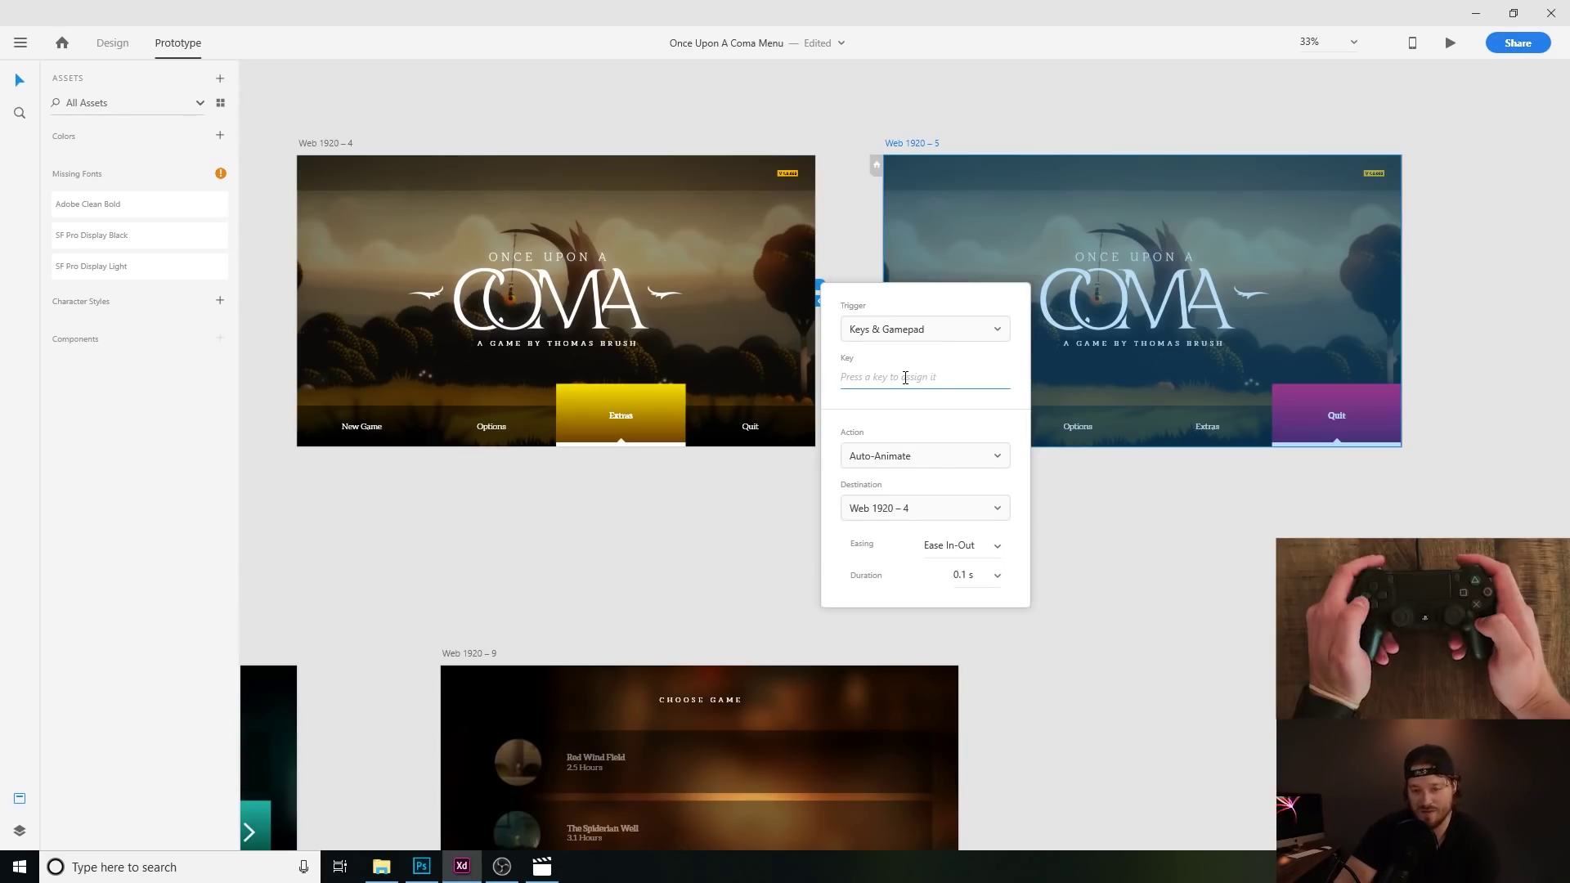
key(Left)
click(760, 499)
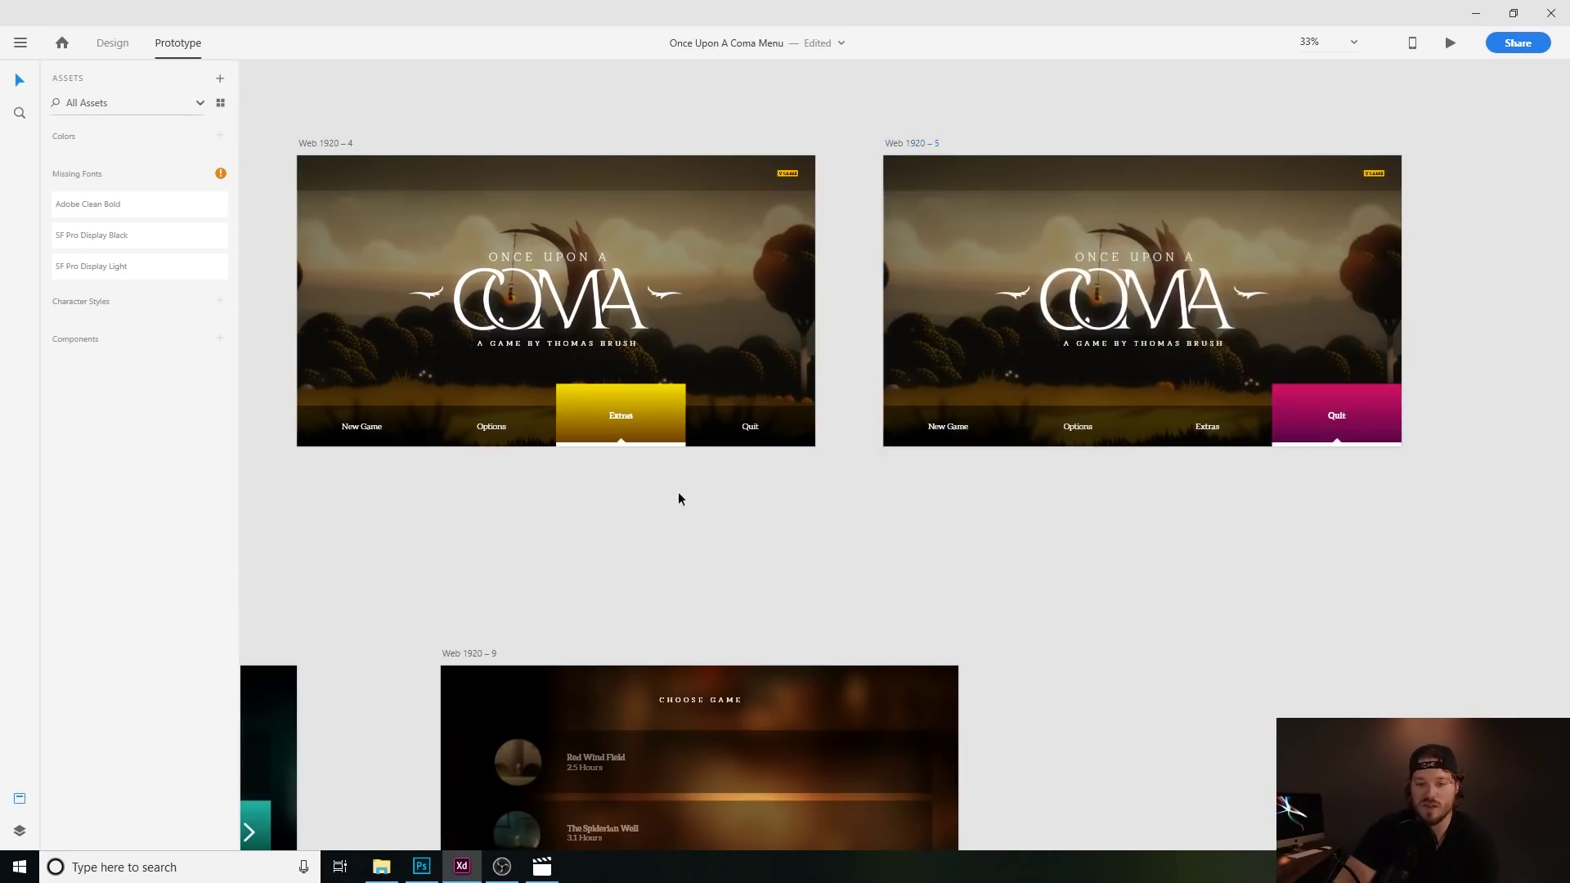
scroll(679, 494, left, 6)
Link Web 1920 – 4 back to Web 1920 – 3 on DPad Left and check Web 1920 – 3's link.
click(1300, 319)
drag(1318, 325, 692, 309)
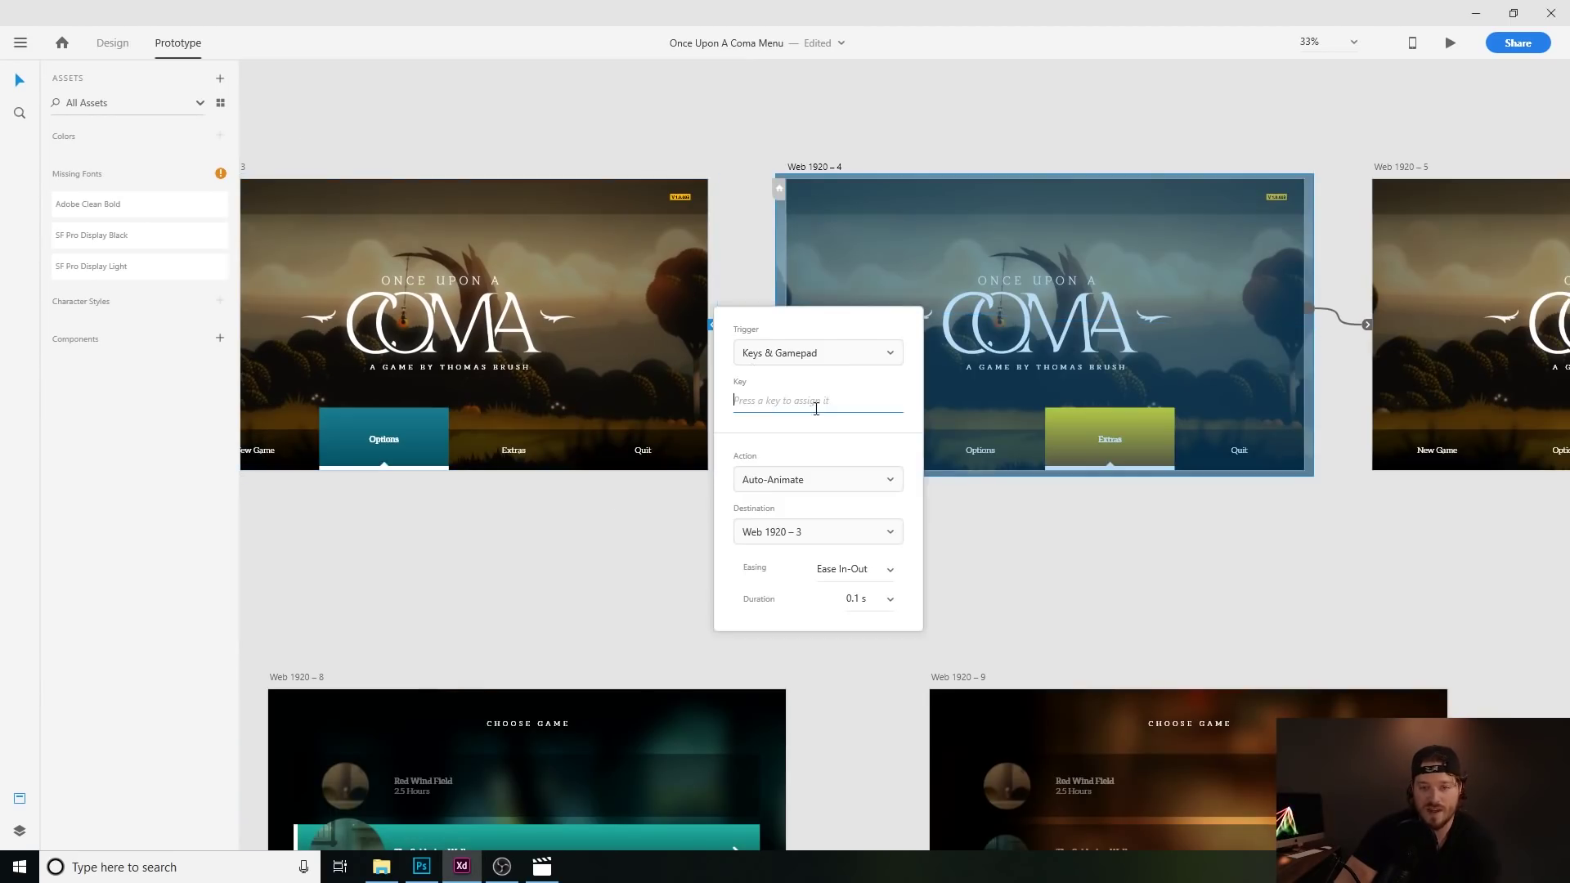
key(Left)
click(642, 501)
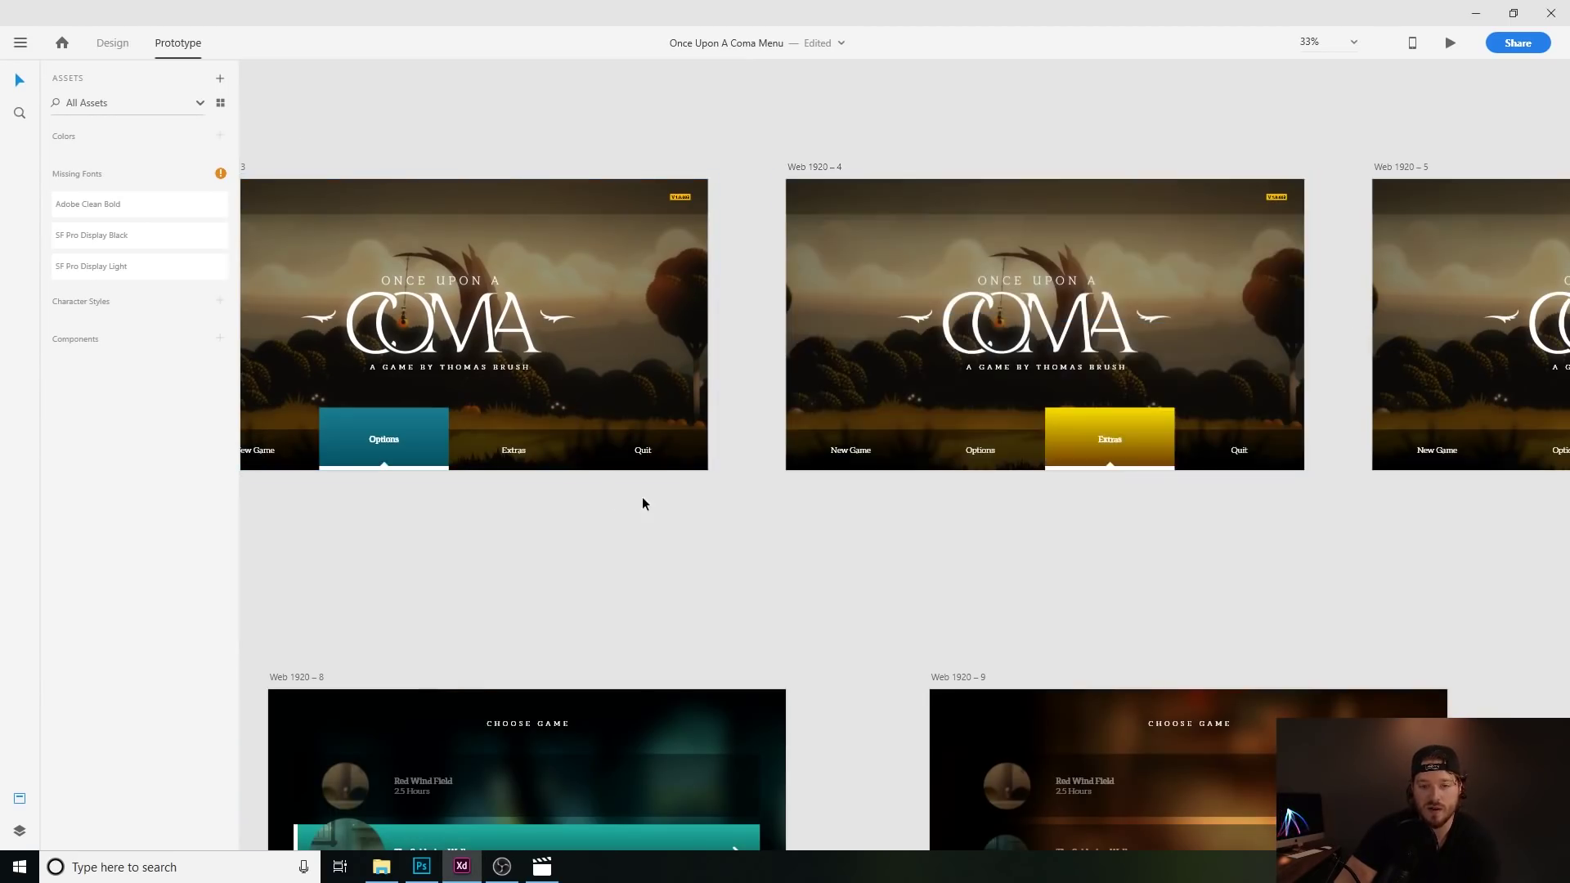
scroll(1178, 513, left, 8)
click(805, 277)
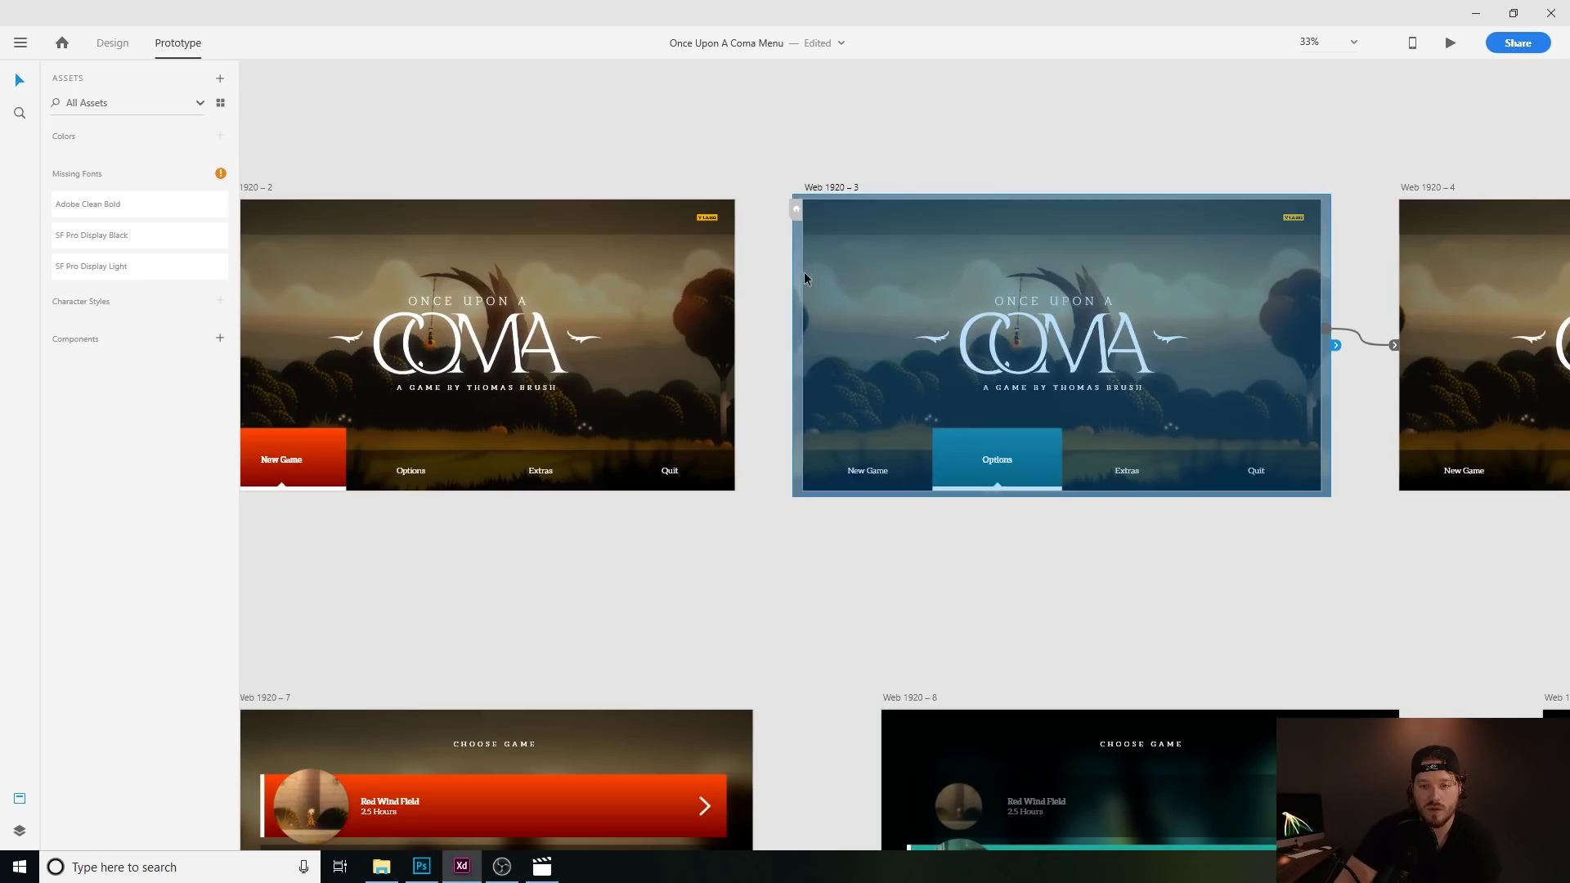
click(1335, 345)
Launch the preview to play the intro into the Once Upon A Coma title menu.
click(1449, 42)
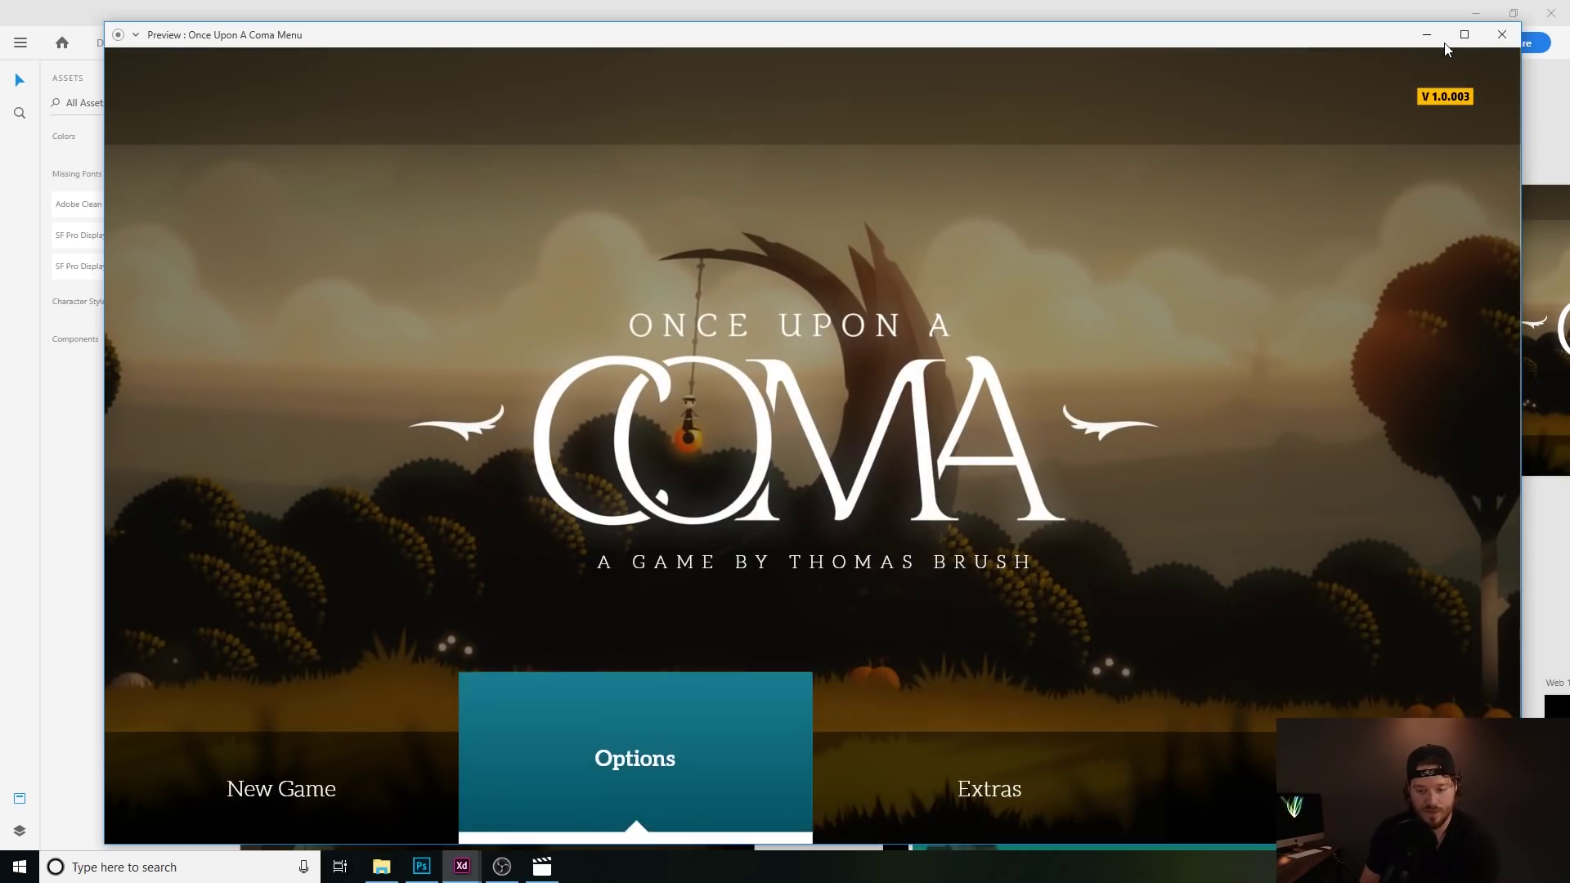
Wire the New Game button on the title screen to the Choose Game artboard Web 1920 – 6.
click(1444, 42)
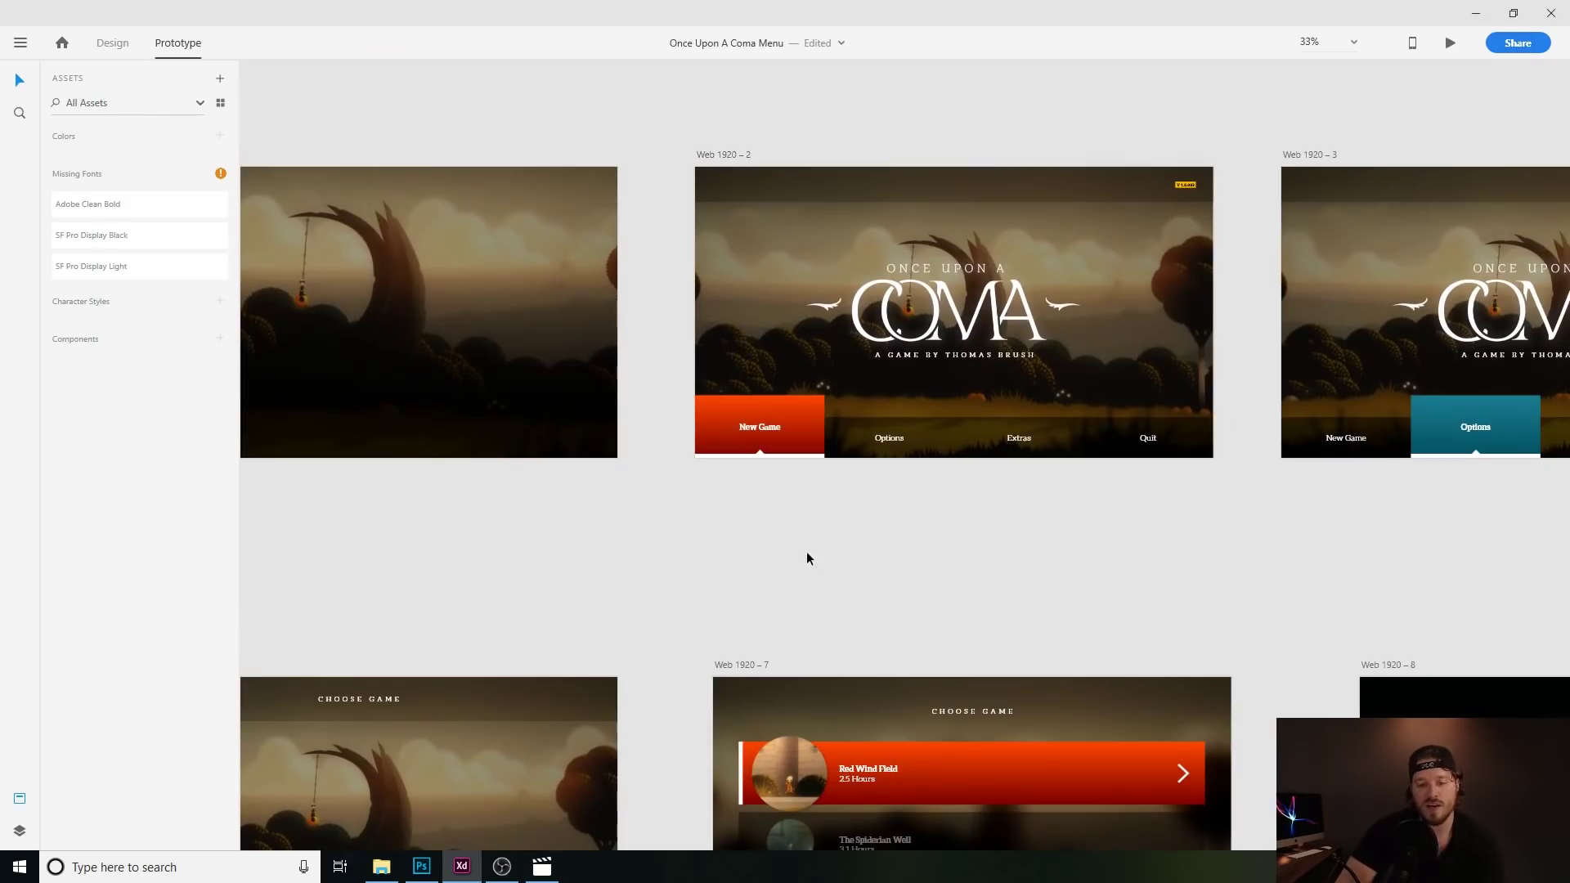
click(810, 426)
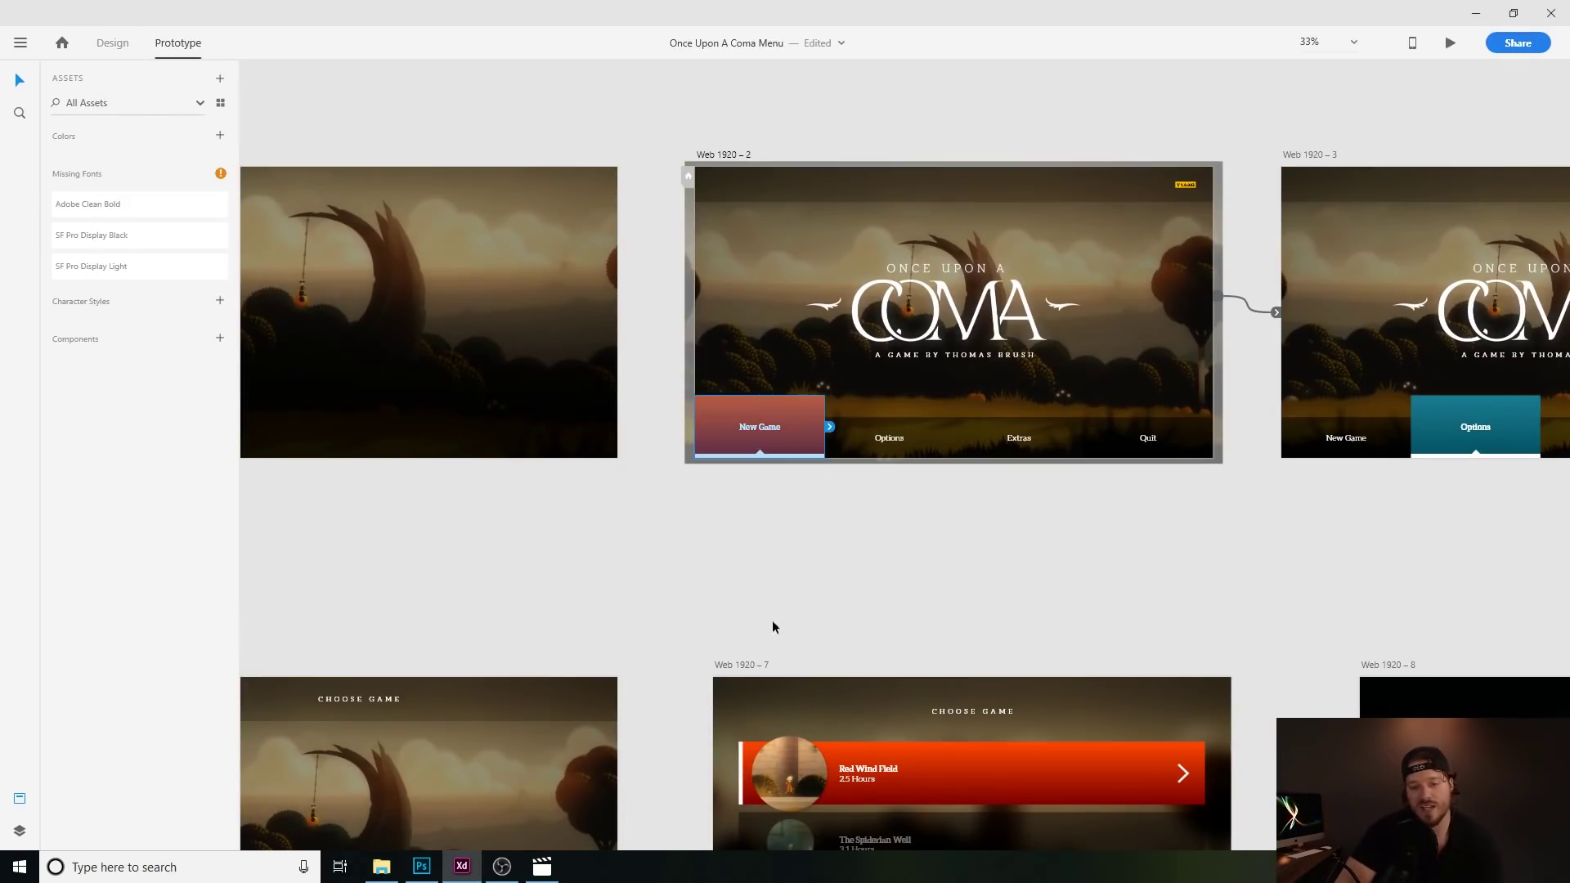
drag(557, 605, 904, 426)
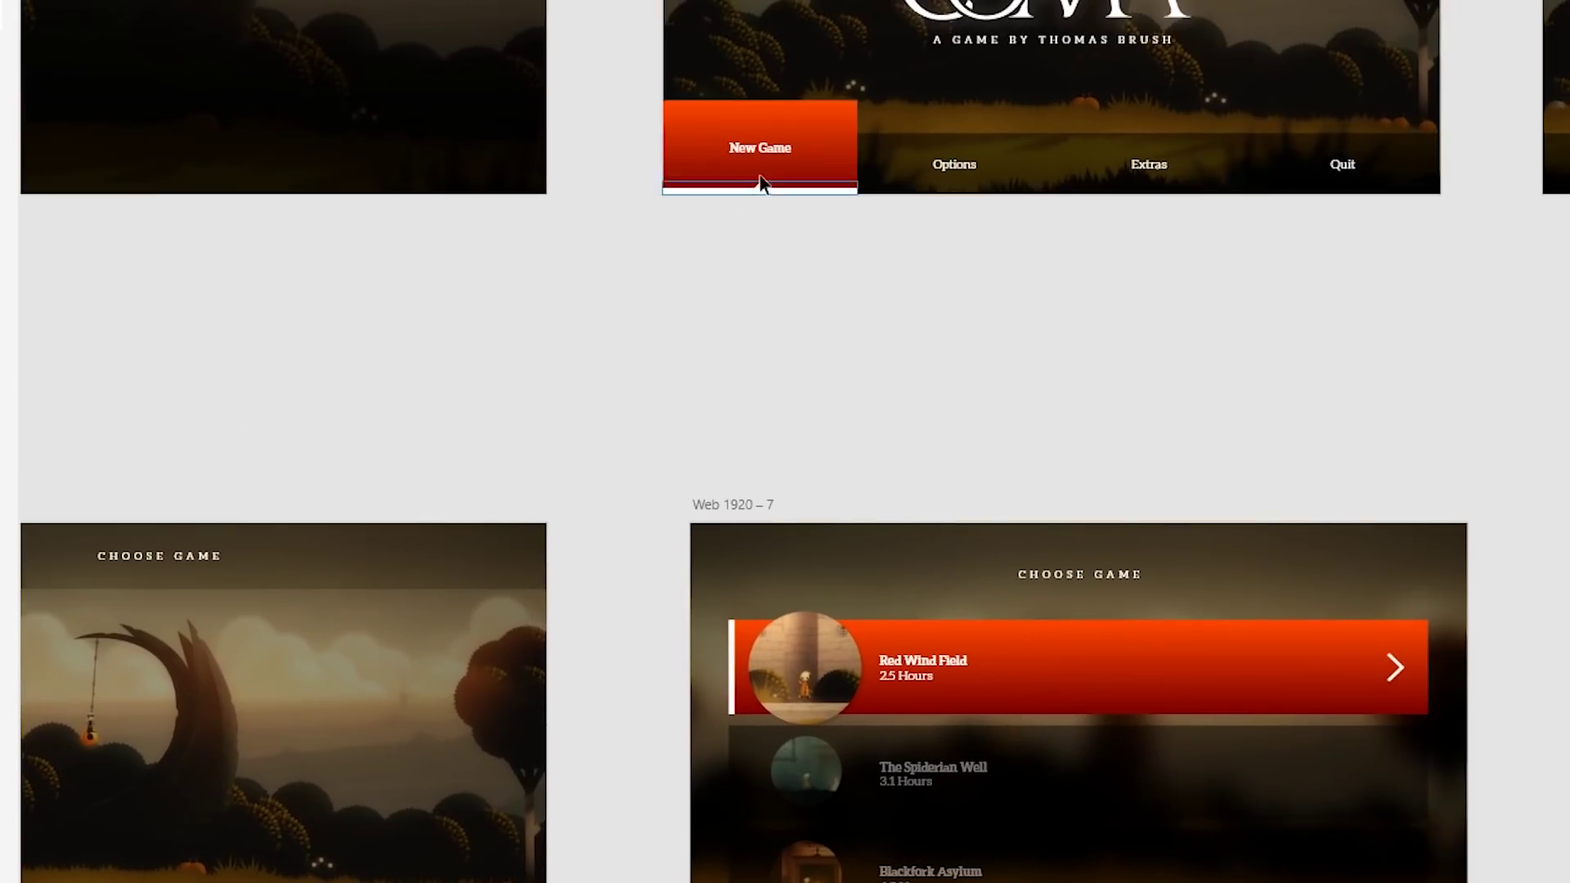
click(781, 176)
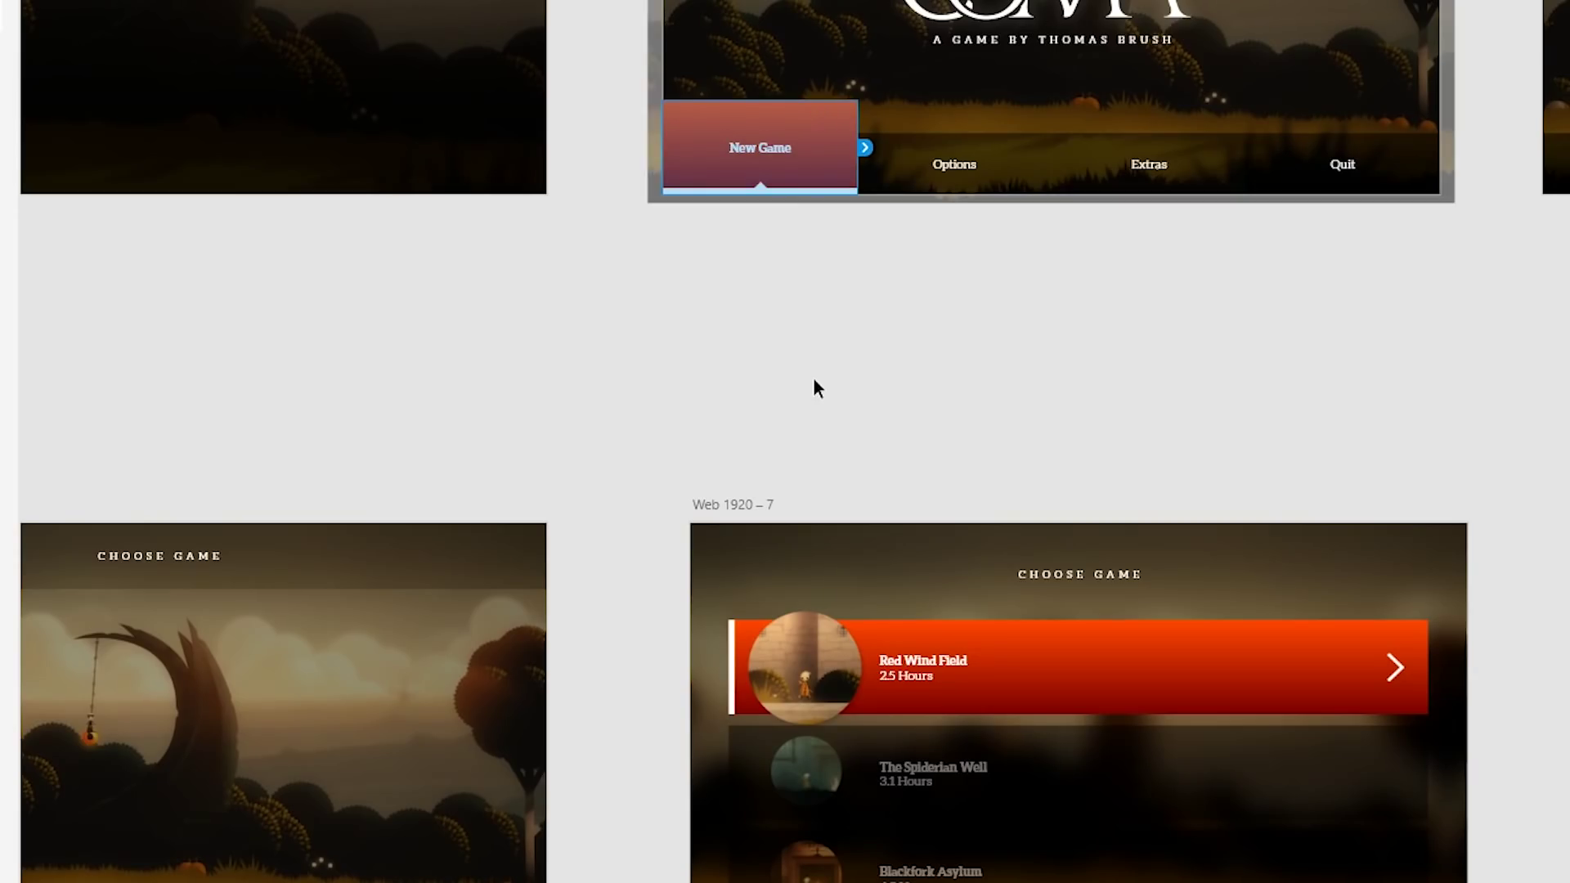
click(865, 149)
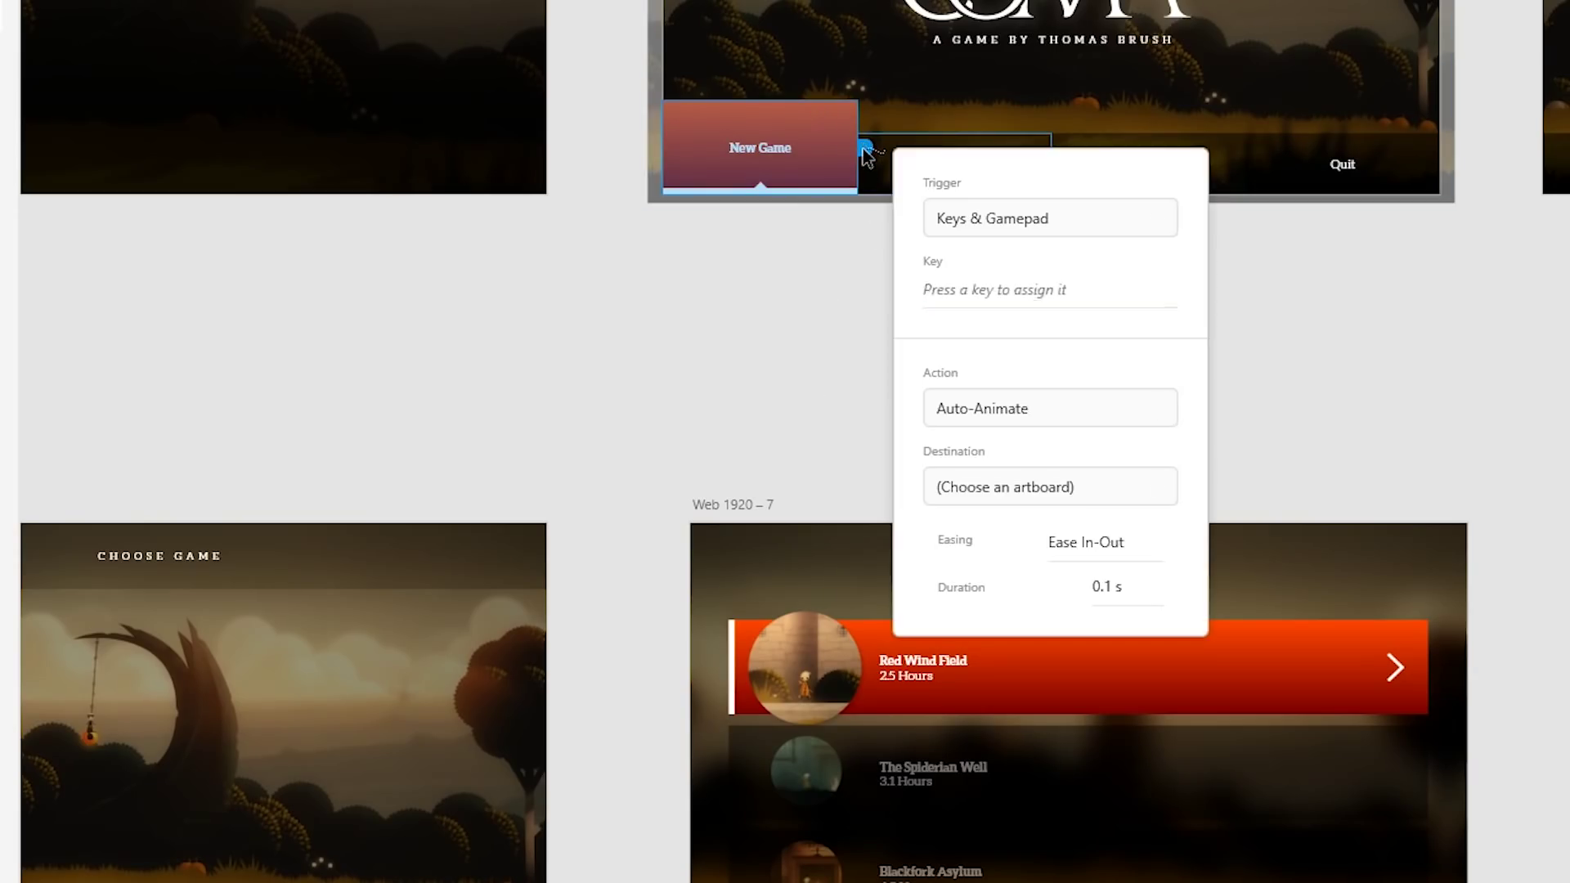
drag(865, 149, 369, 539)
Set the link to gamepad Cross, auto-animating with Ease In-Out and a longer duration.
scroll(1209, 367, down, 5)
scroll(1209, 367, left, 8)
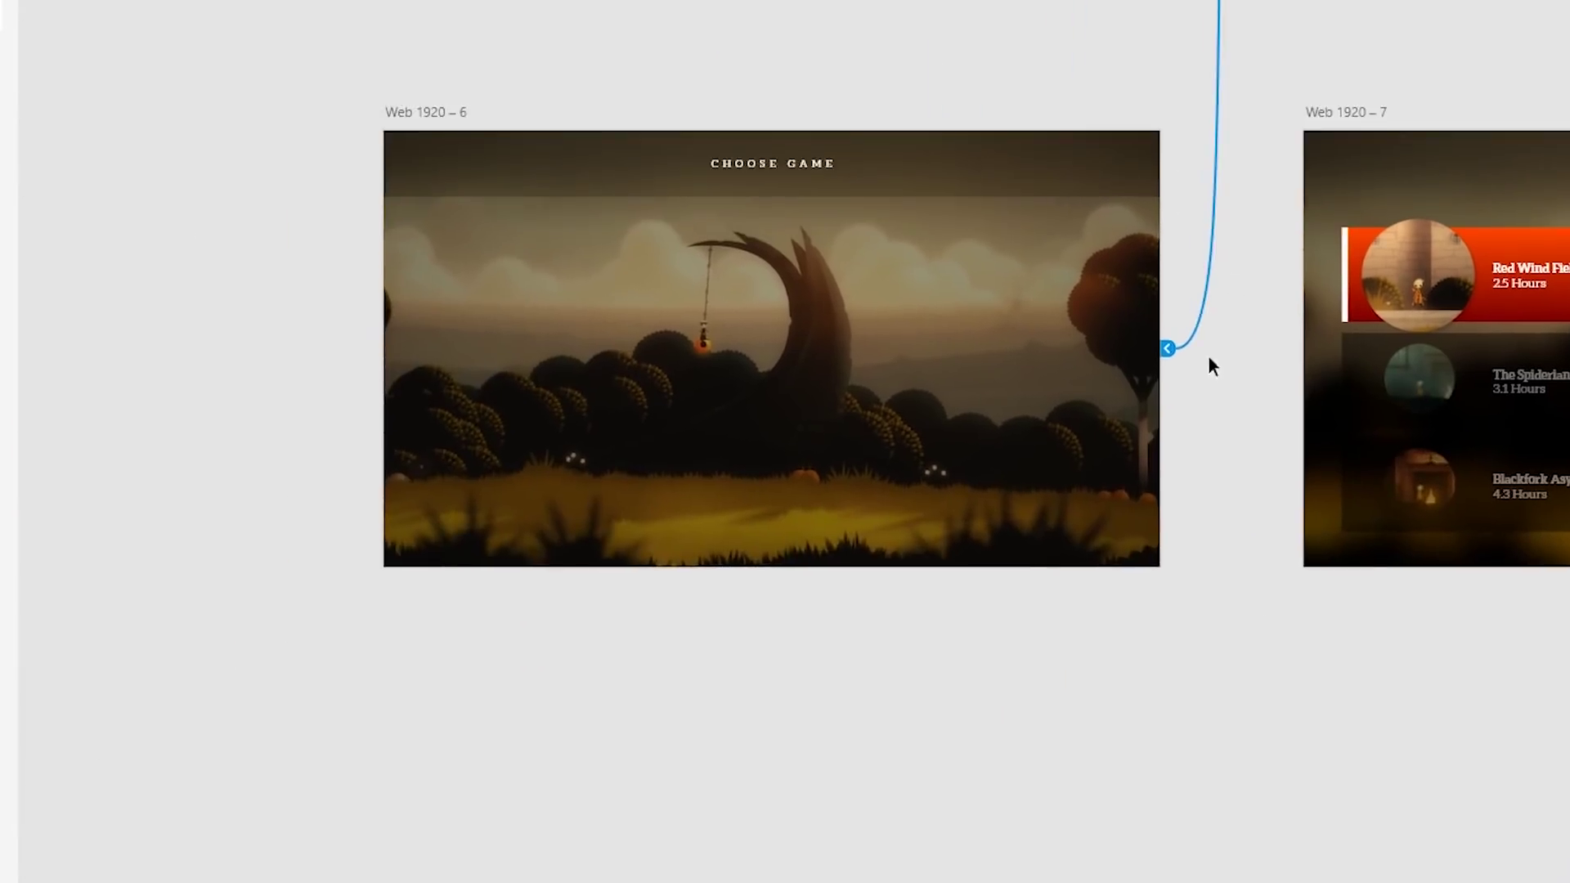
click(1168, 348)
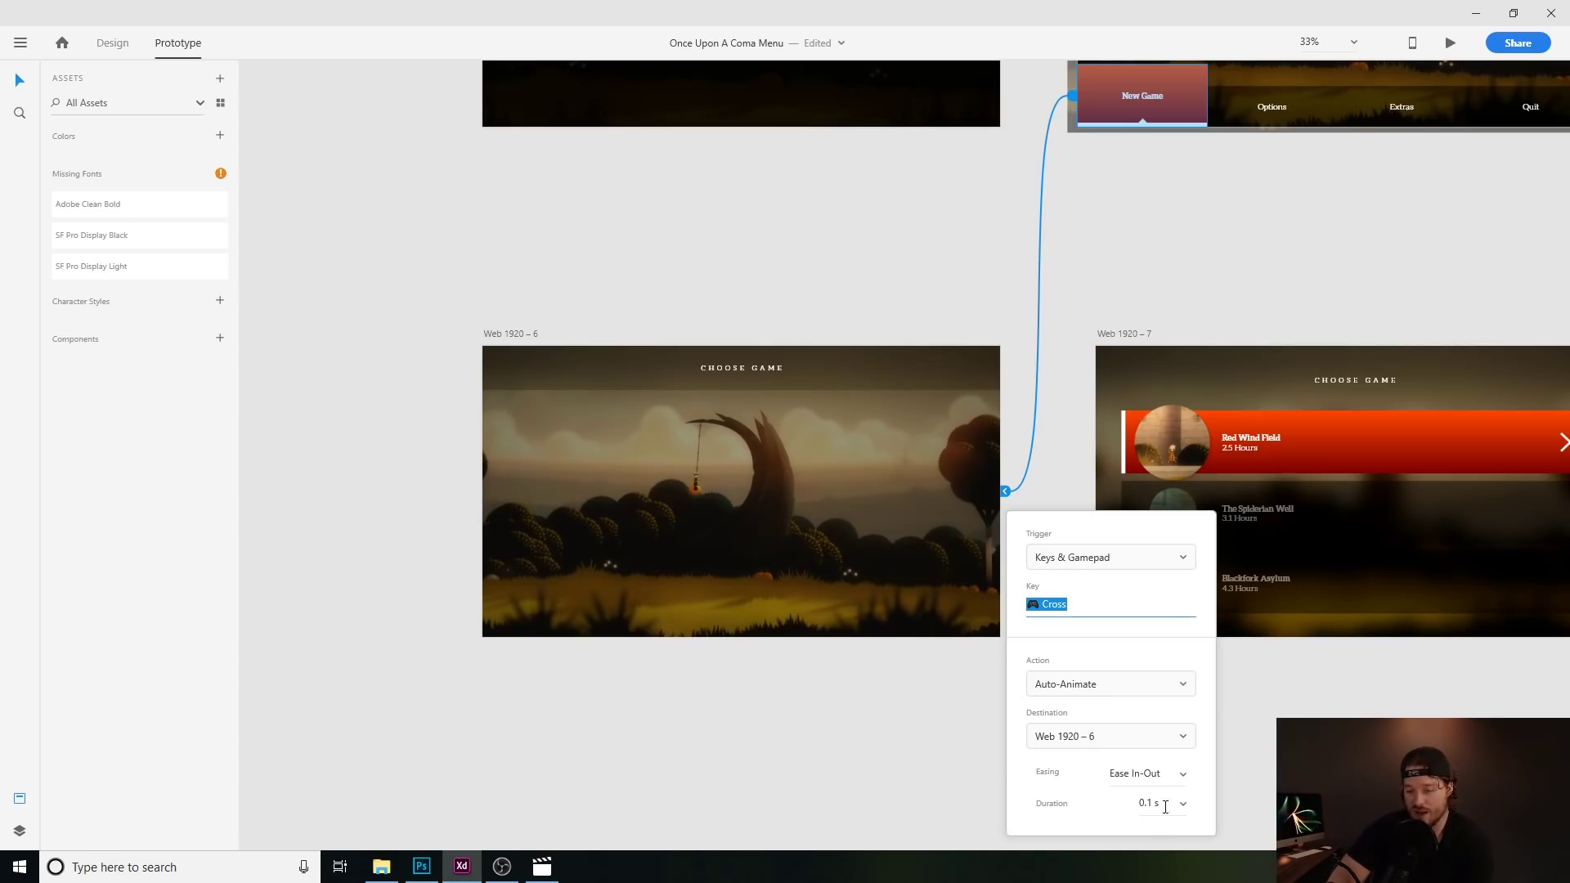
click(1165, 803)
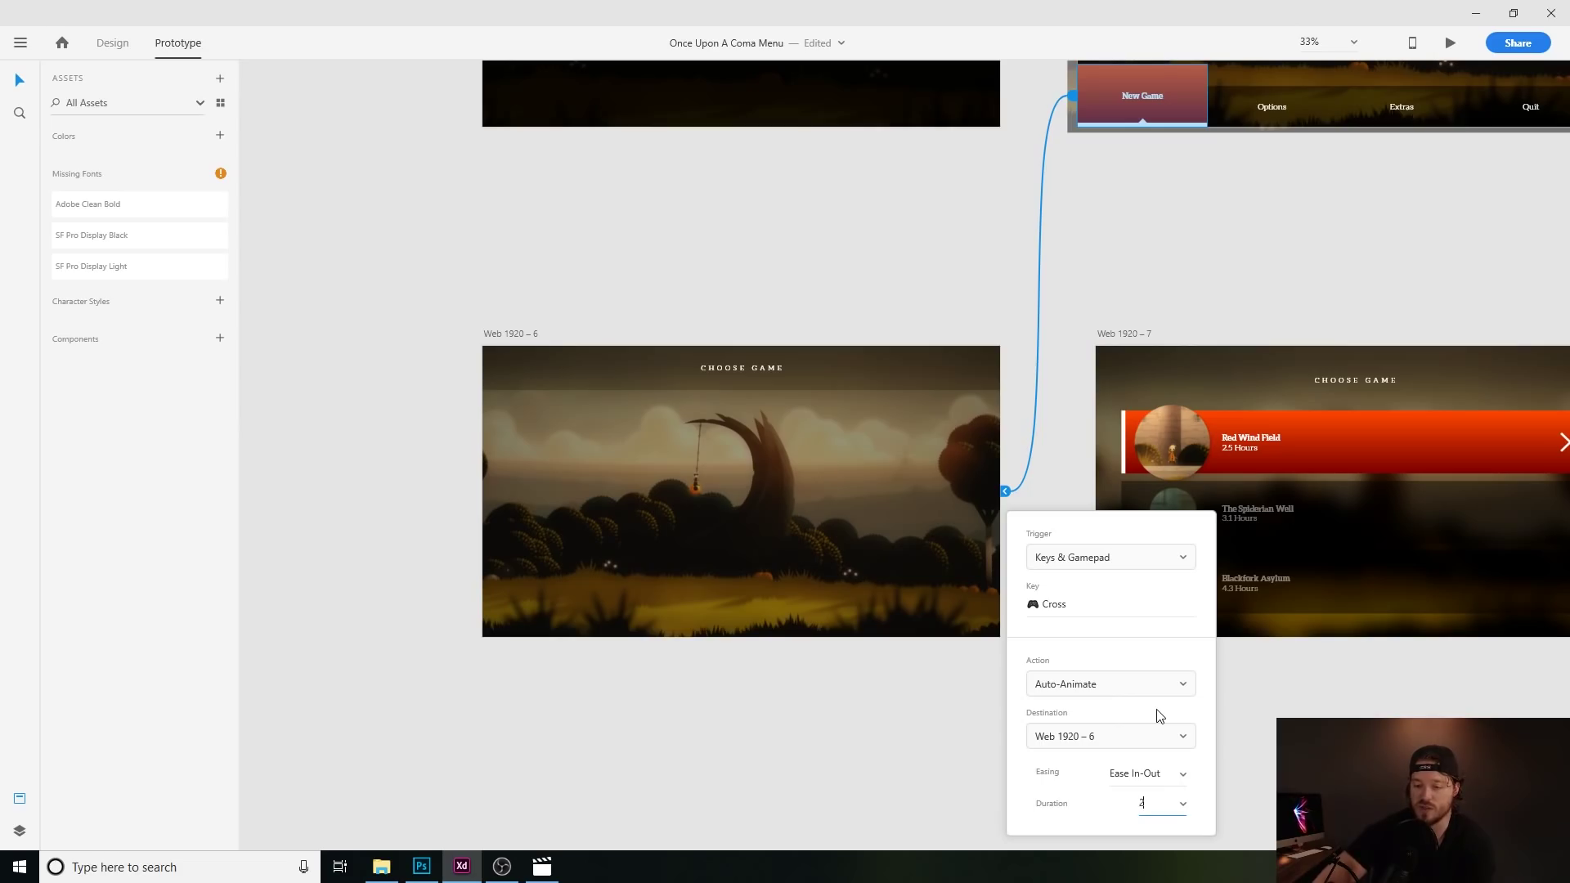
click(1163, 254)
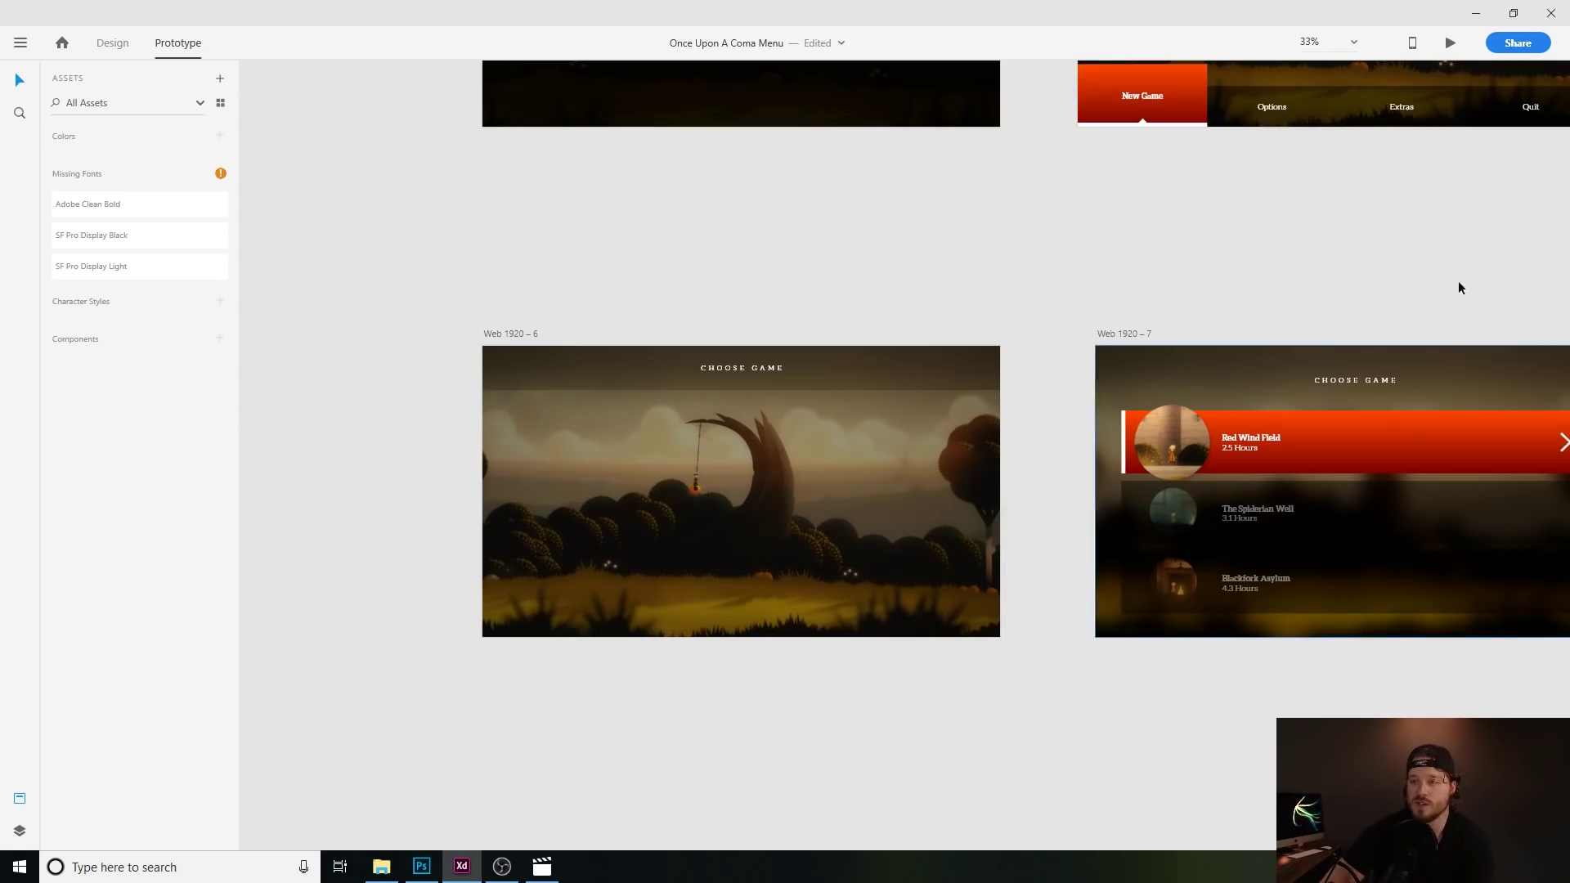
click(1460, 46)
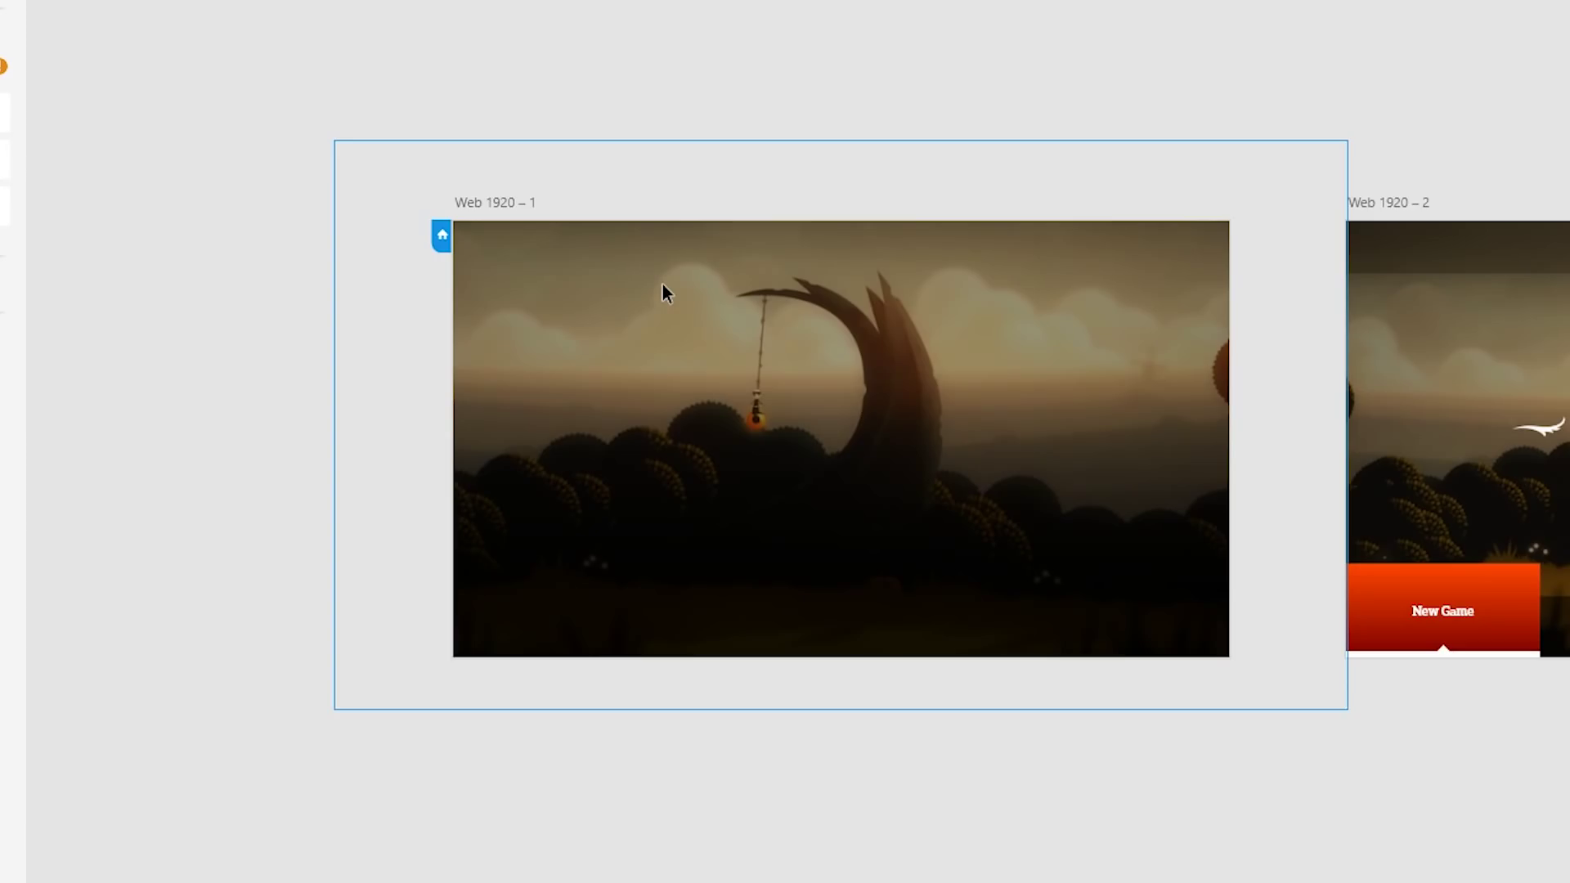
Make the intro artboard Web 1920 – 1 the home artboard instead of Web 1920 – 2.
click(662, 283)
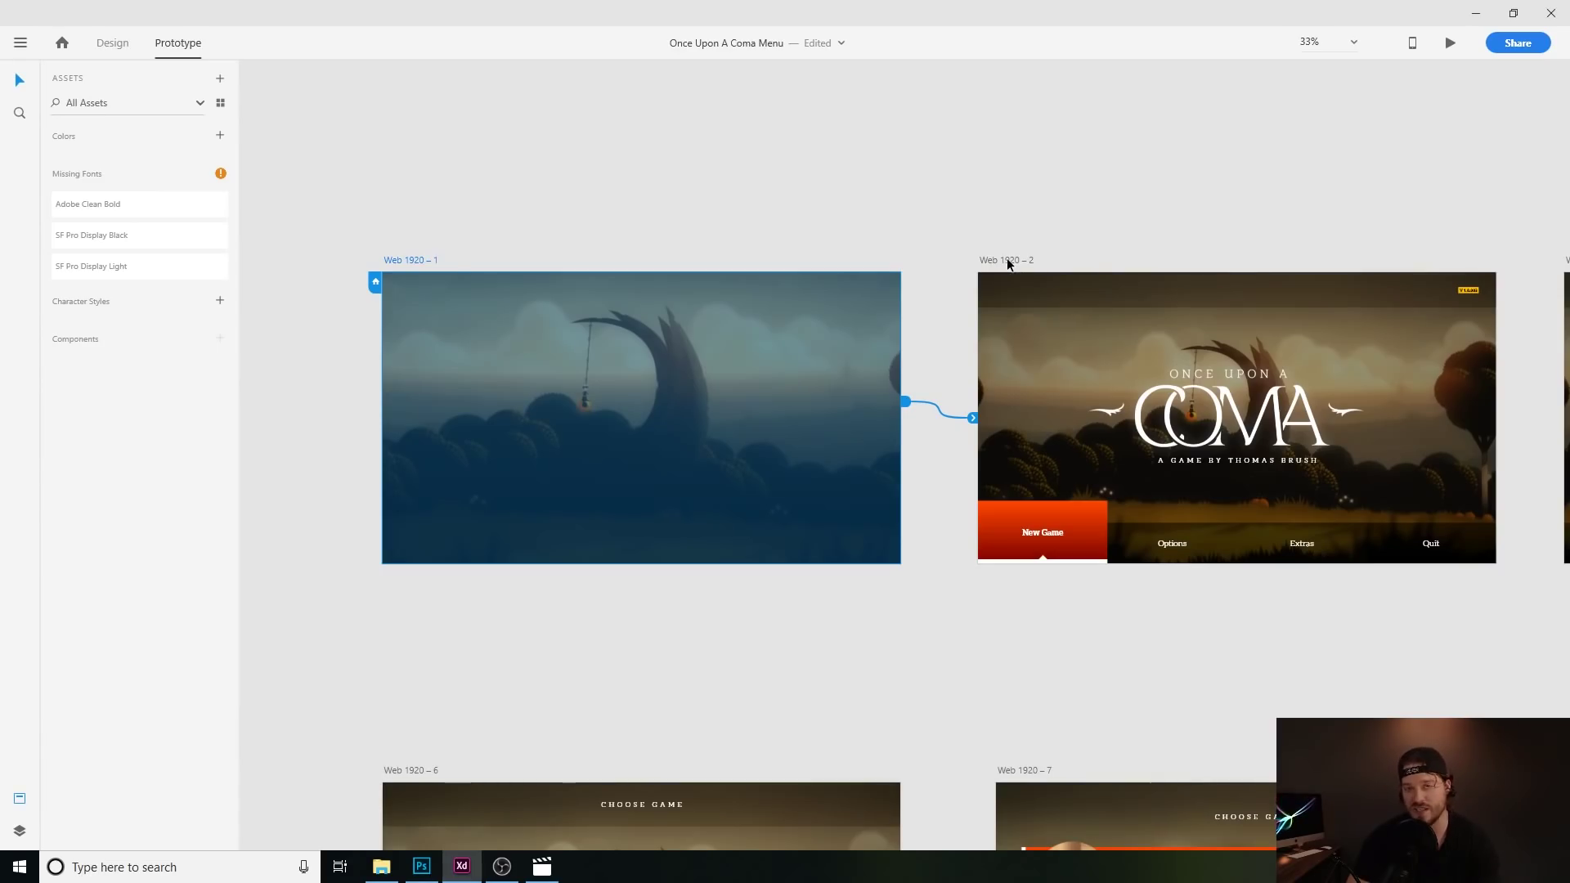
click(1007, 260)
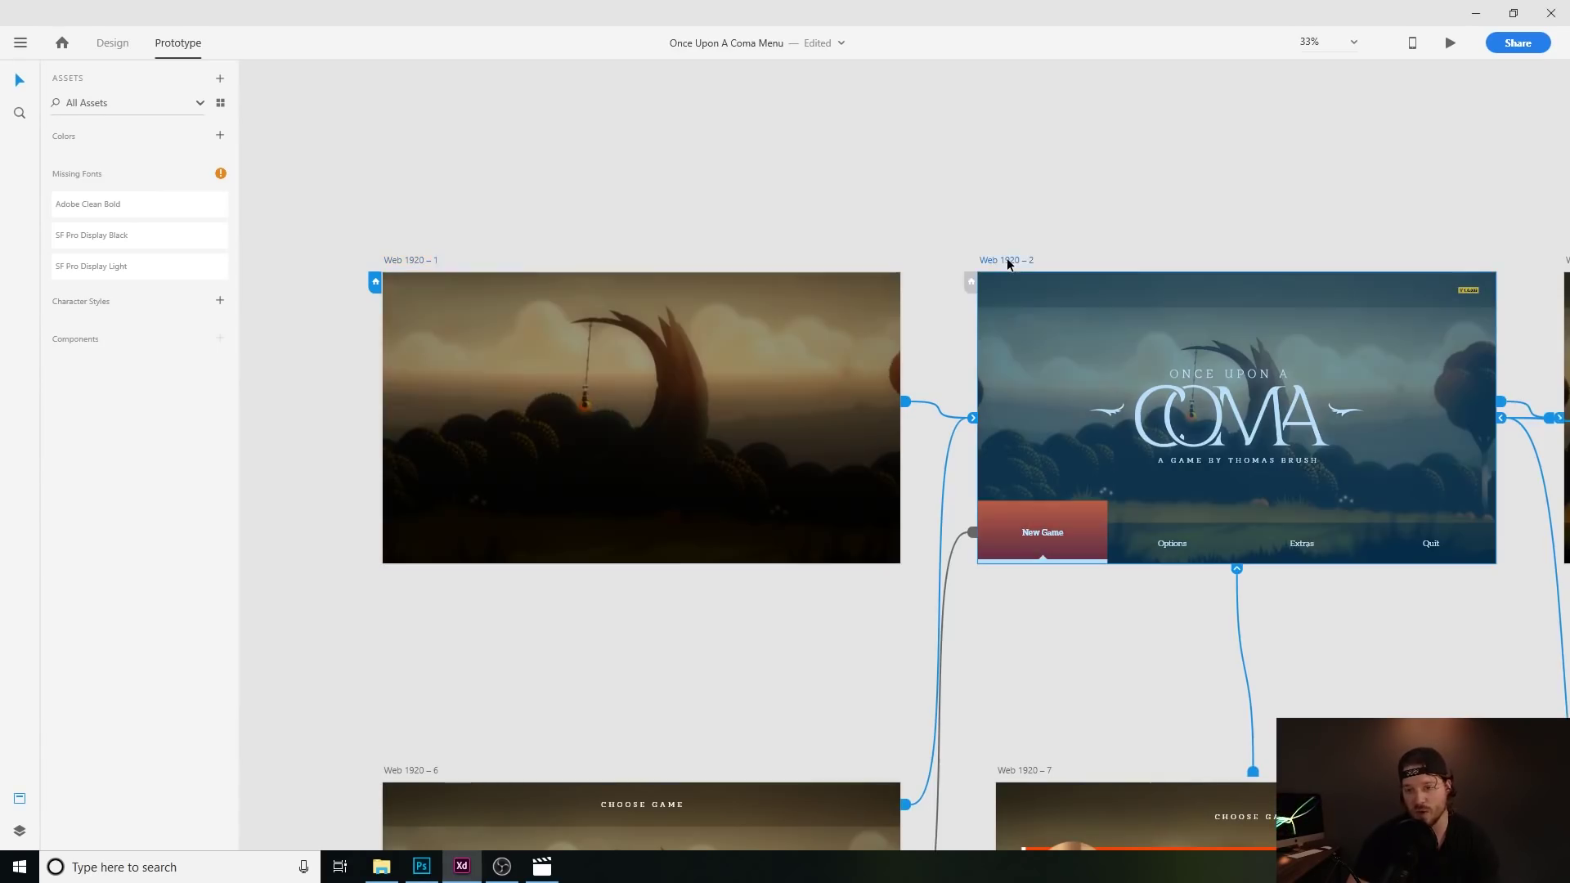
click(969, 284)
drag(979, 592, 302, 221)
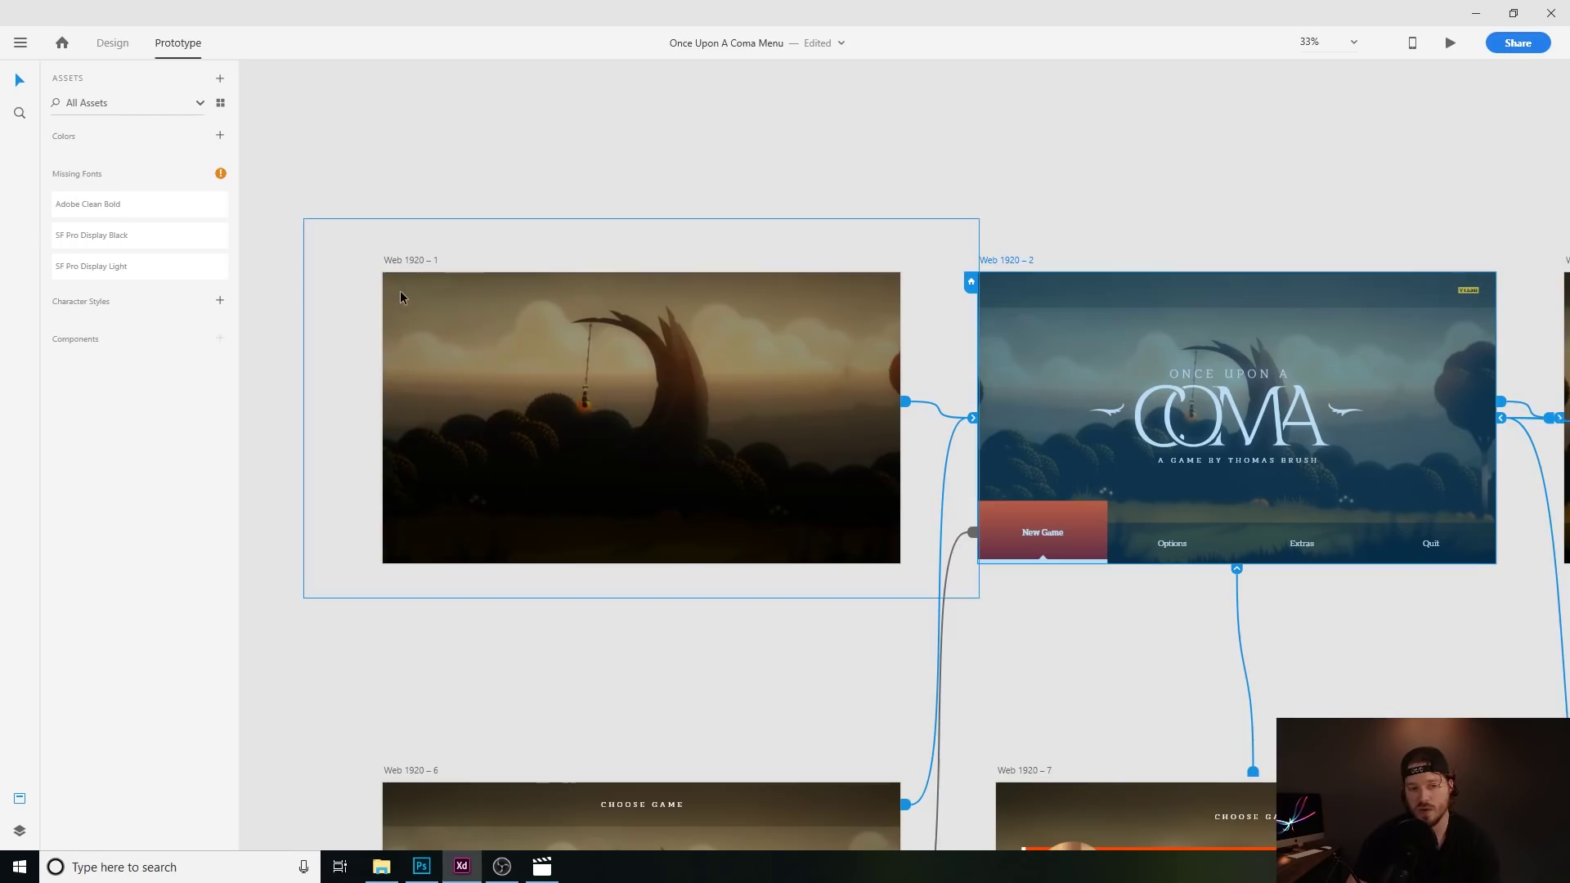
click(373, 282)
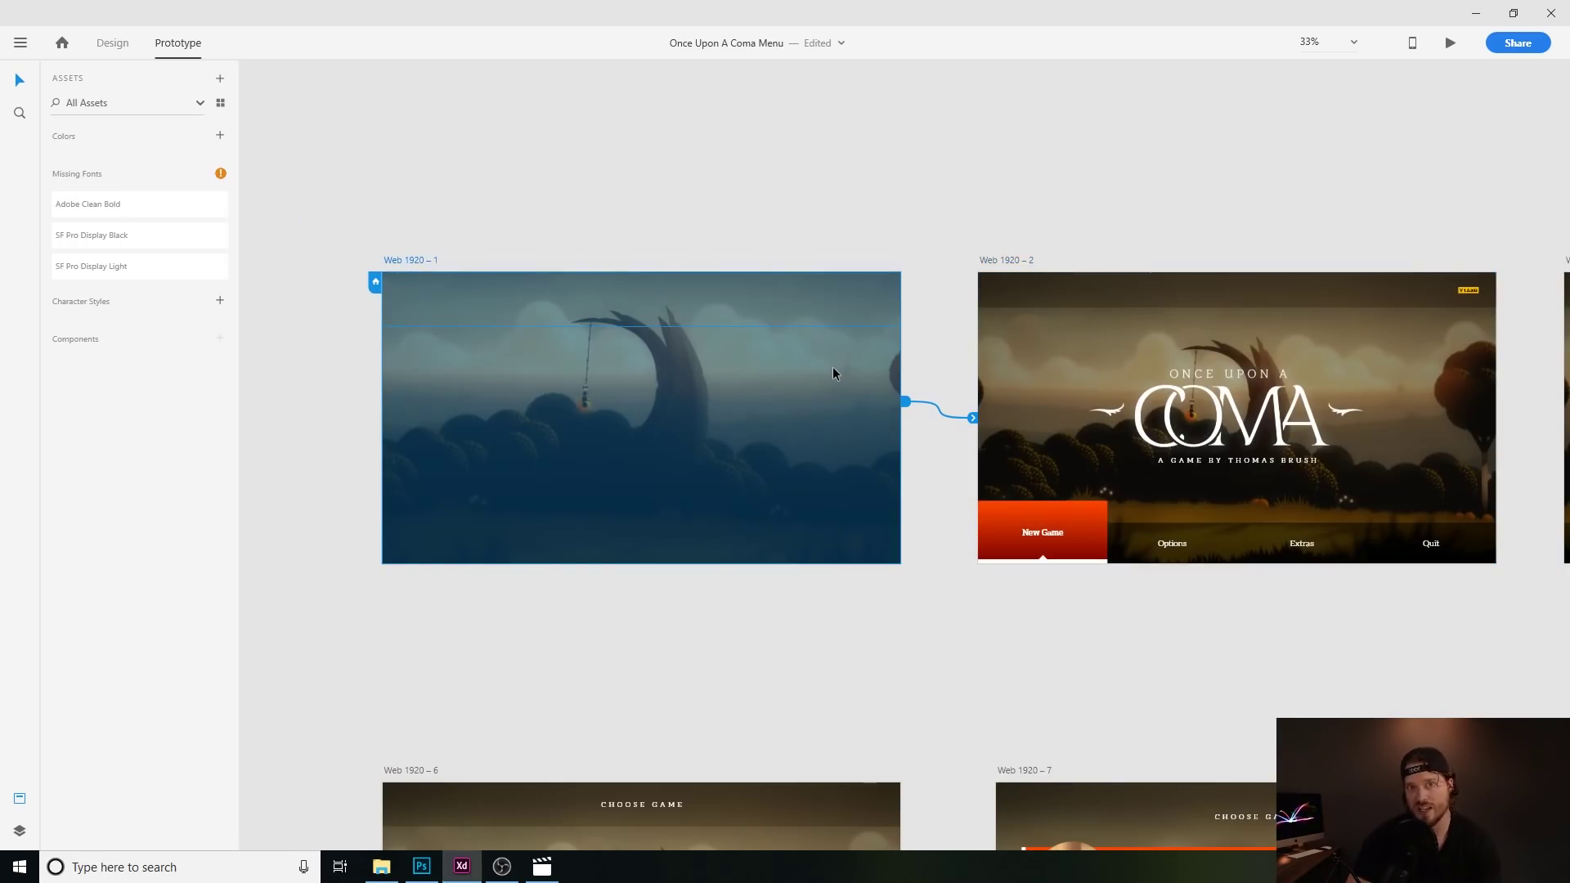
Check the main menu artboard's connections, then reselect the intro artboard Web 1920 – 1.
drag(882, 409, 806, 395)
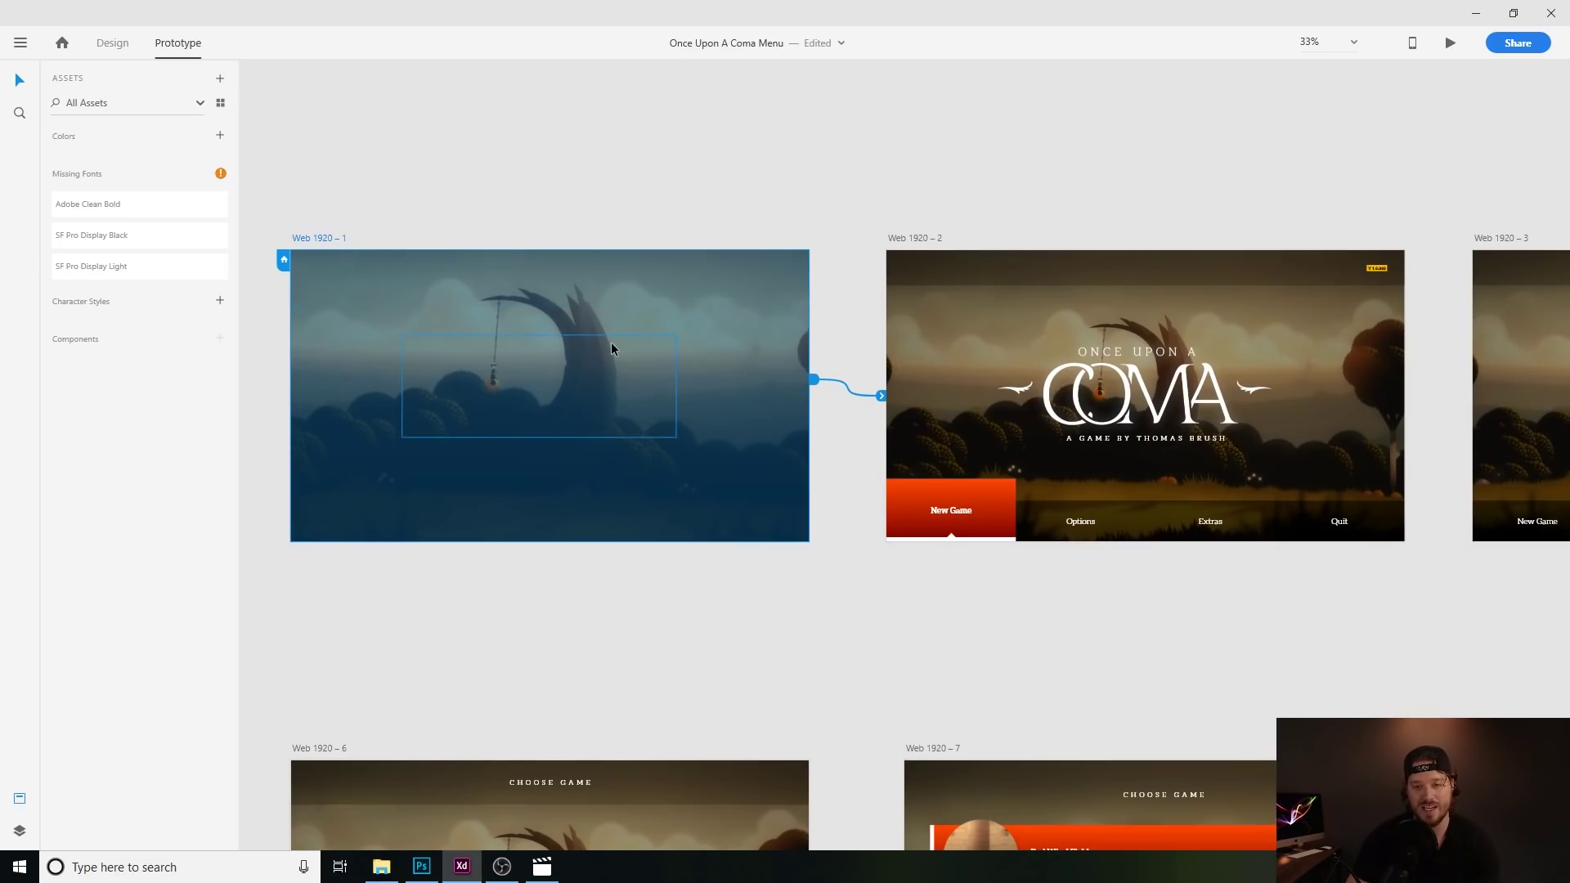
click(930, 238)
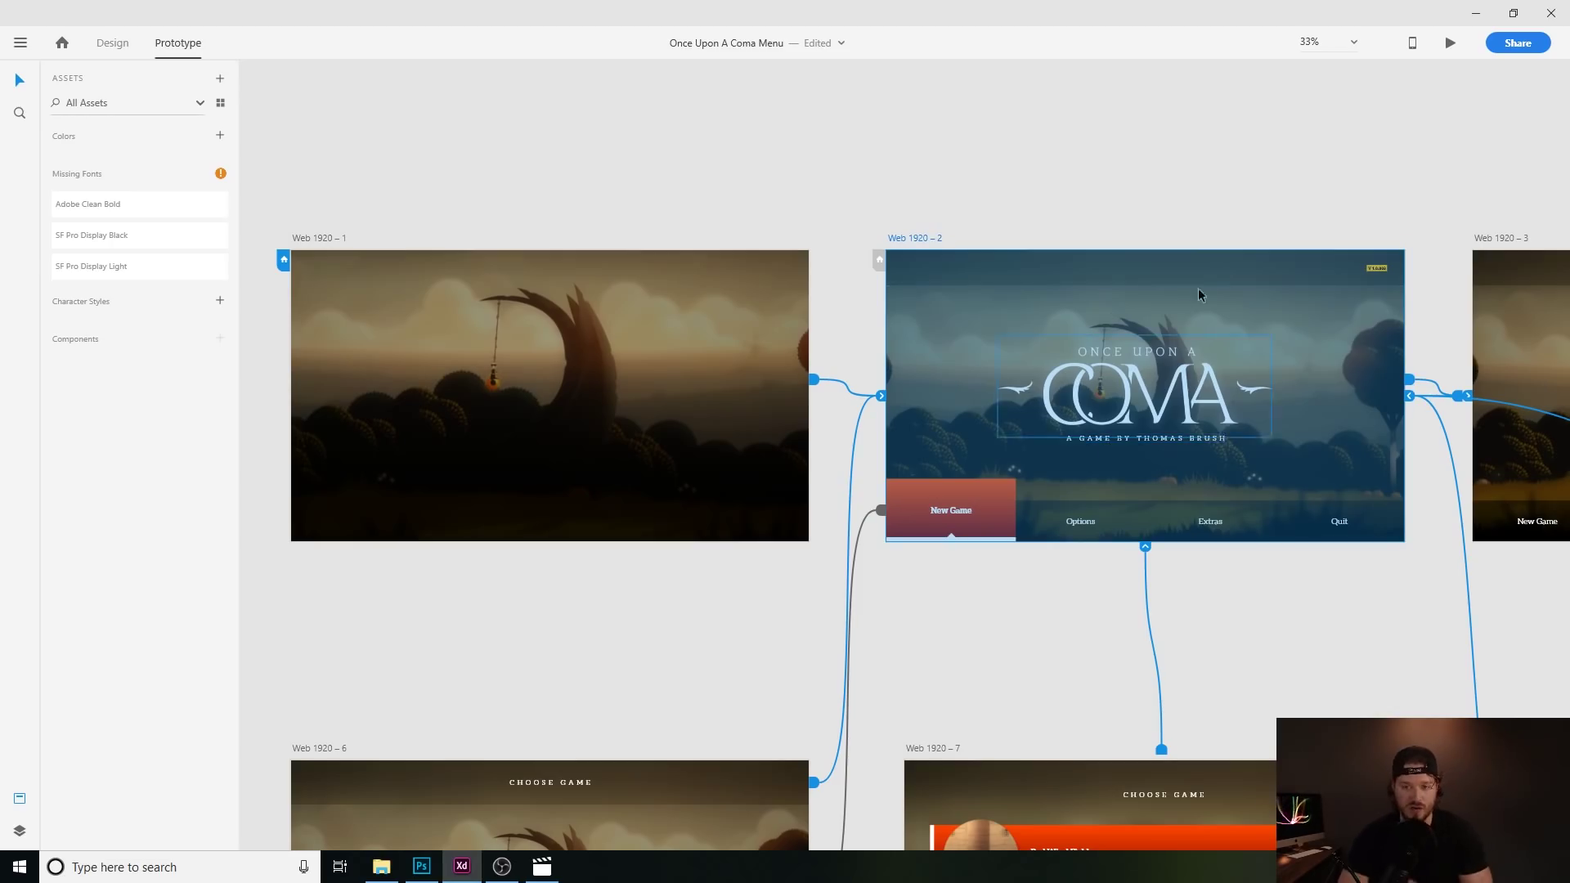
click(693, 194)
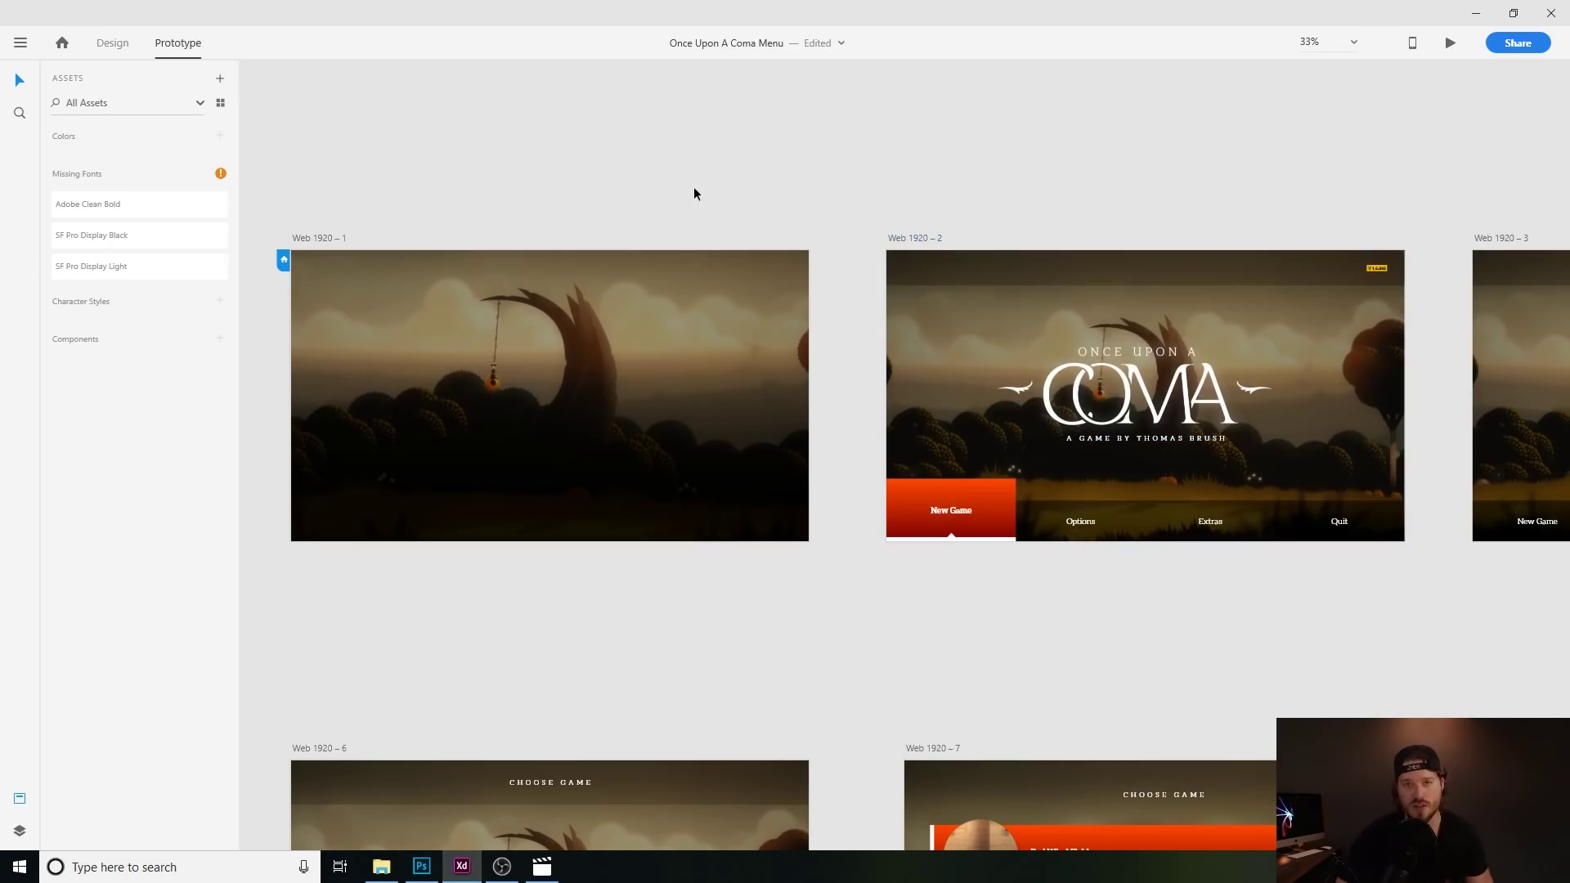
click(315, 239)
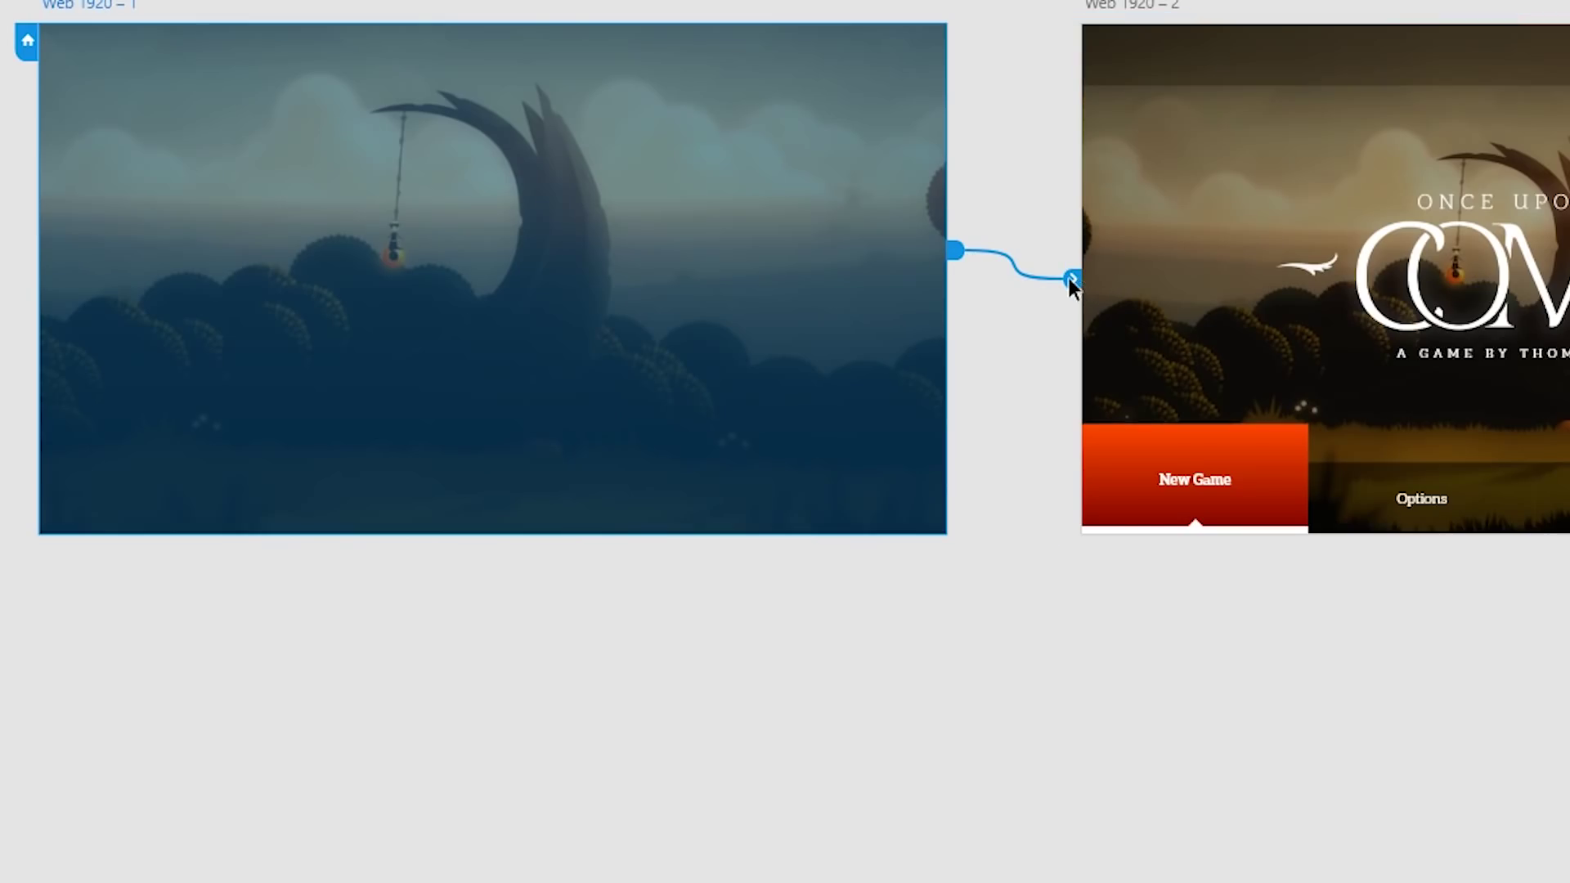
Give the intro-to-menu wire a 3 s timed 1 s Bounce auto-animate, then preview it.
click(1069, 279)
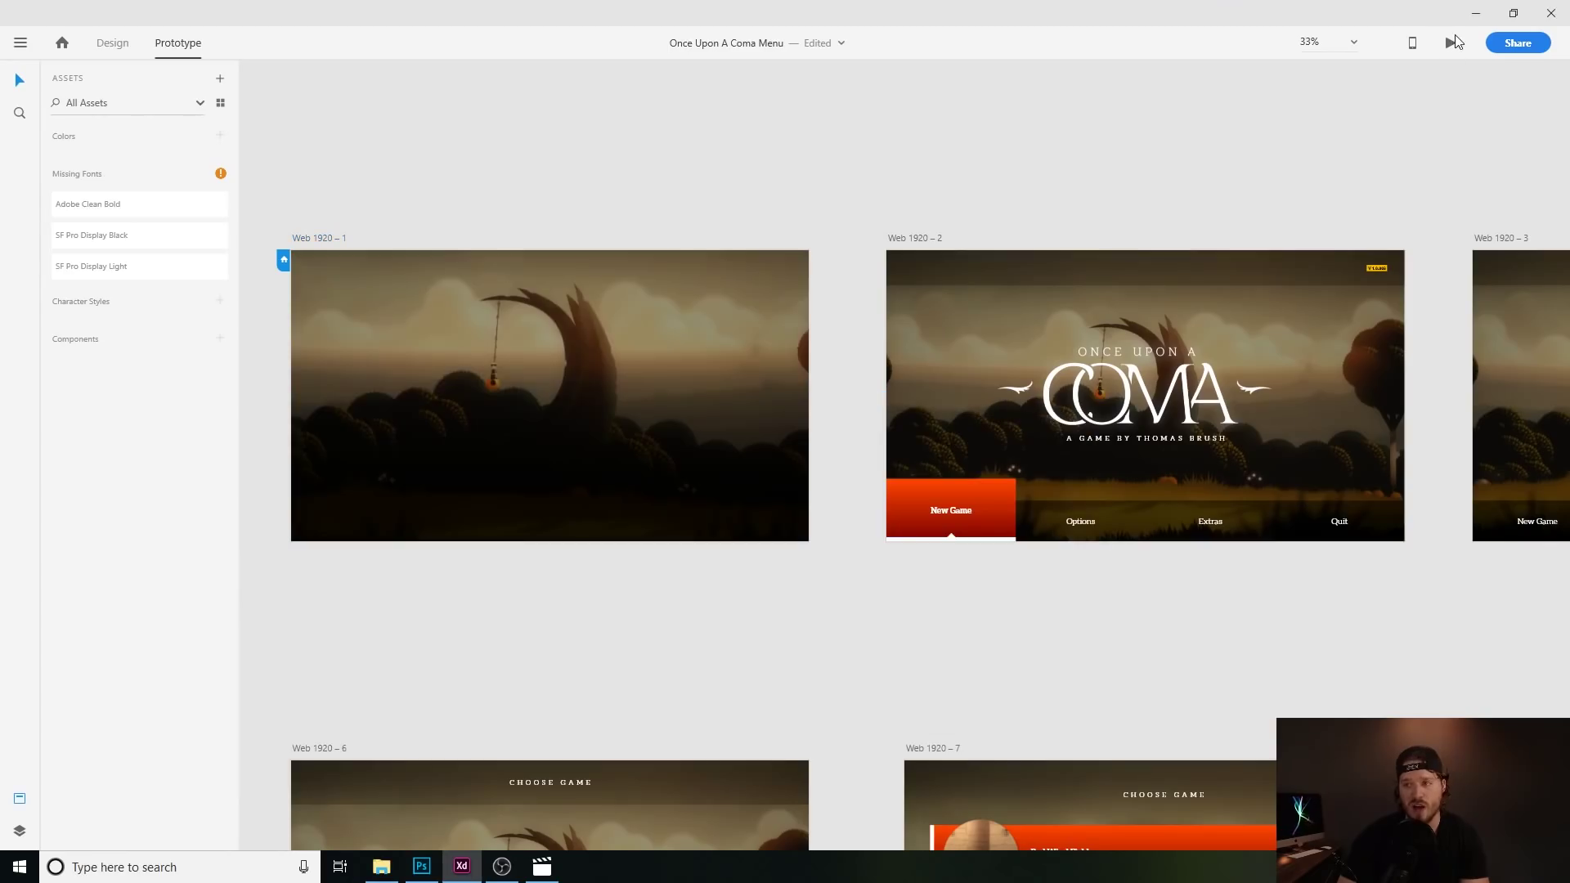
click(1446, 39)
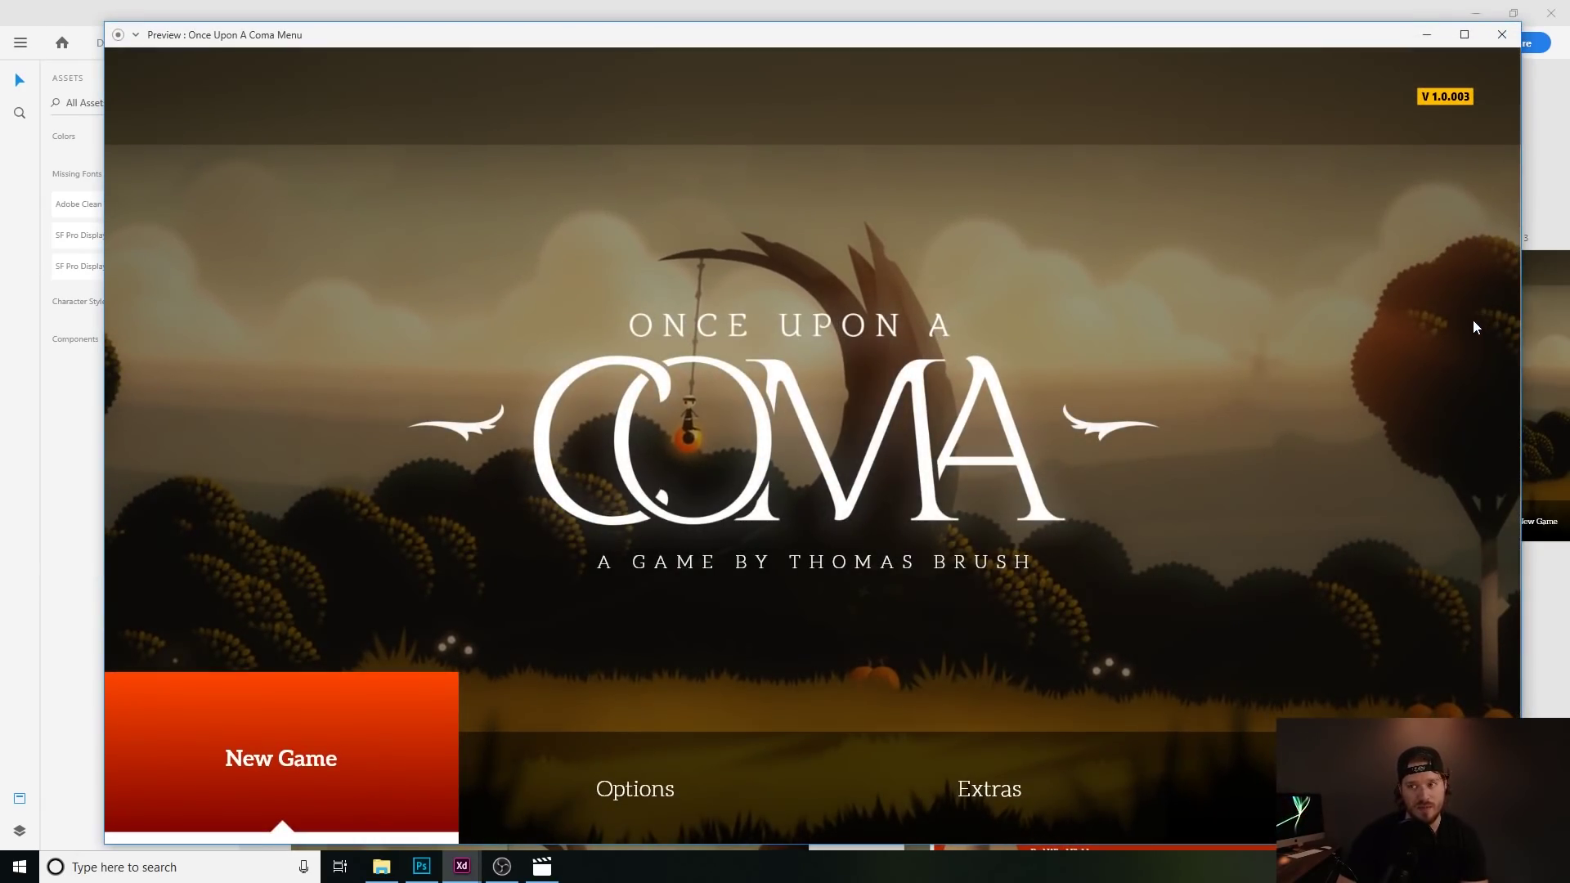
Close the preview and select main menu artboard Web 1920 – 2 to view its wires.
click(1502, 34)
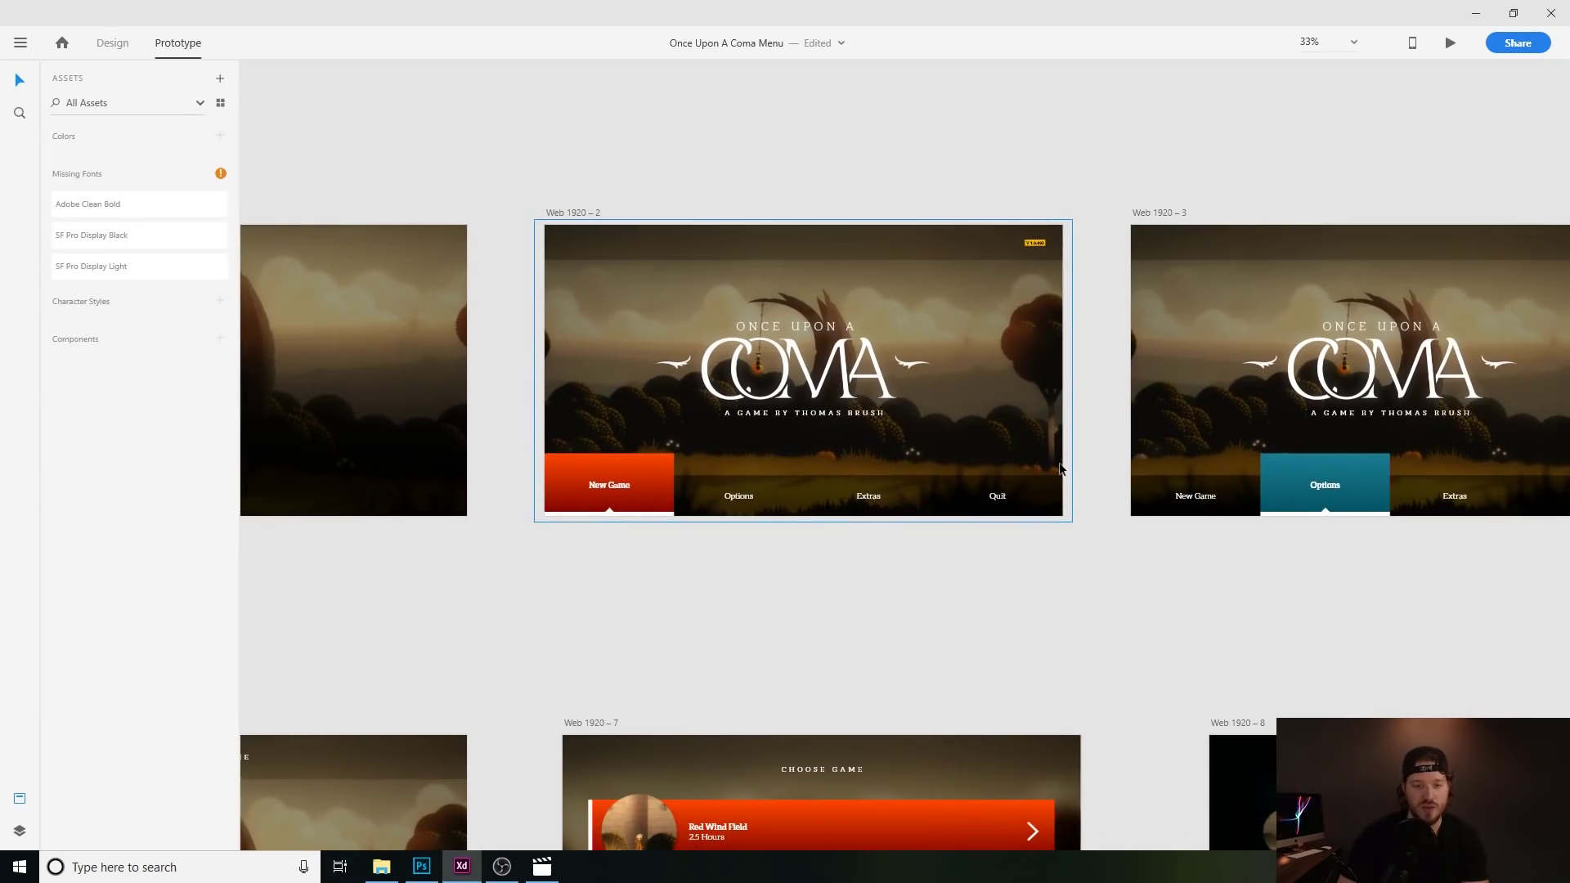
drag(1060, 469, 1212, 579)
click(650, 182)
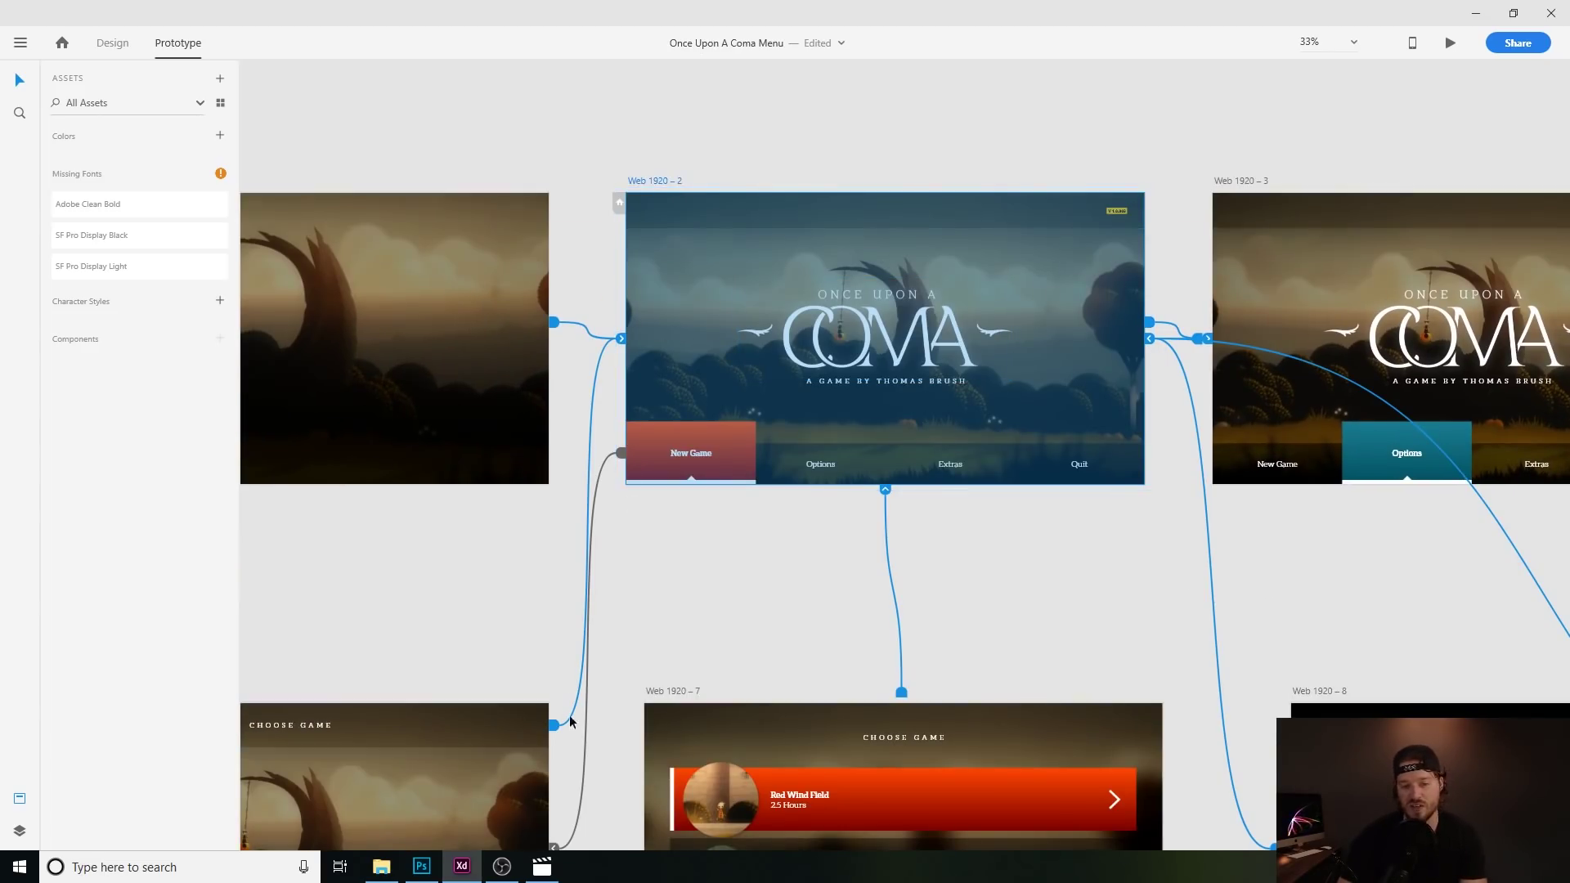
Pan to the Choose Game artboards and select the Options menu artboard Web 1920 – 3.
drag(570, 721, 742, 561)
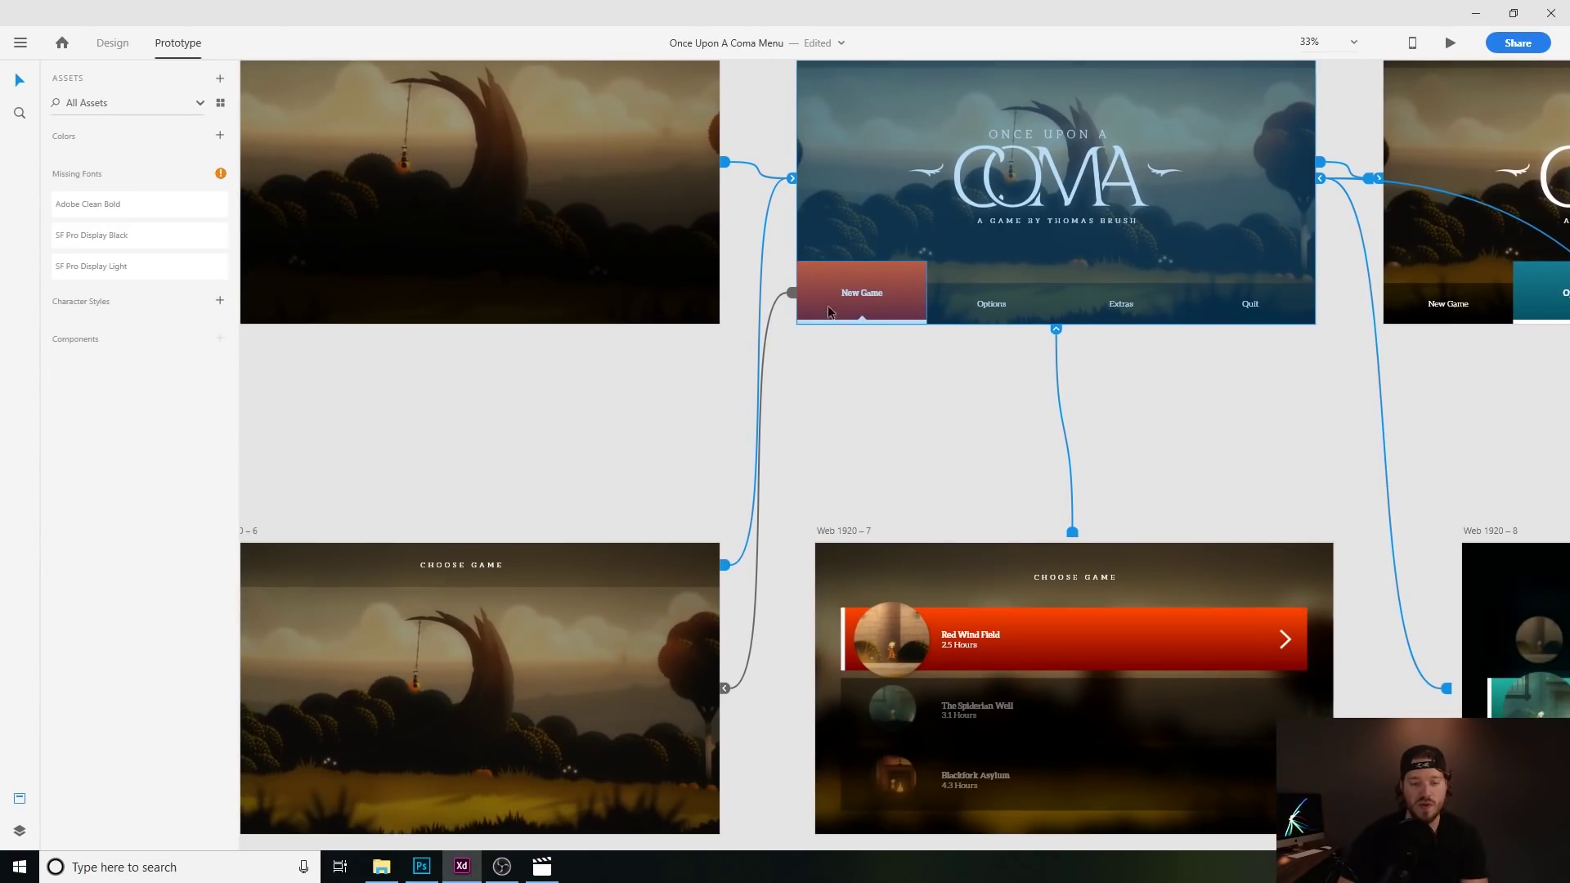
scroll(828, 312, left, 2)
scroll(828, 312, down, 1)
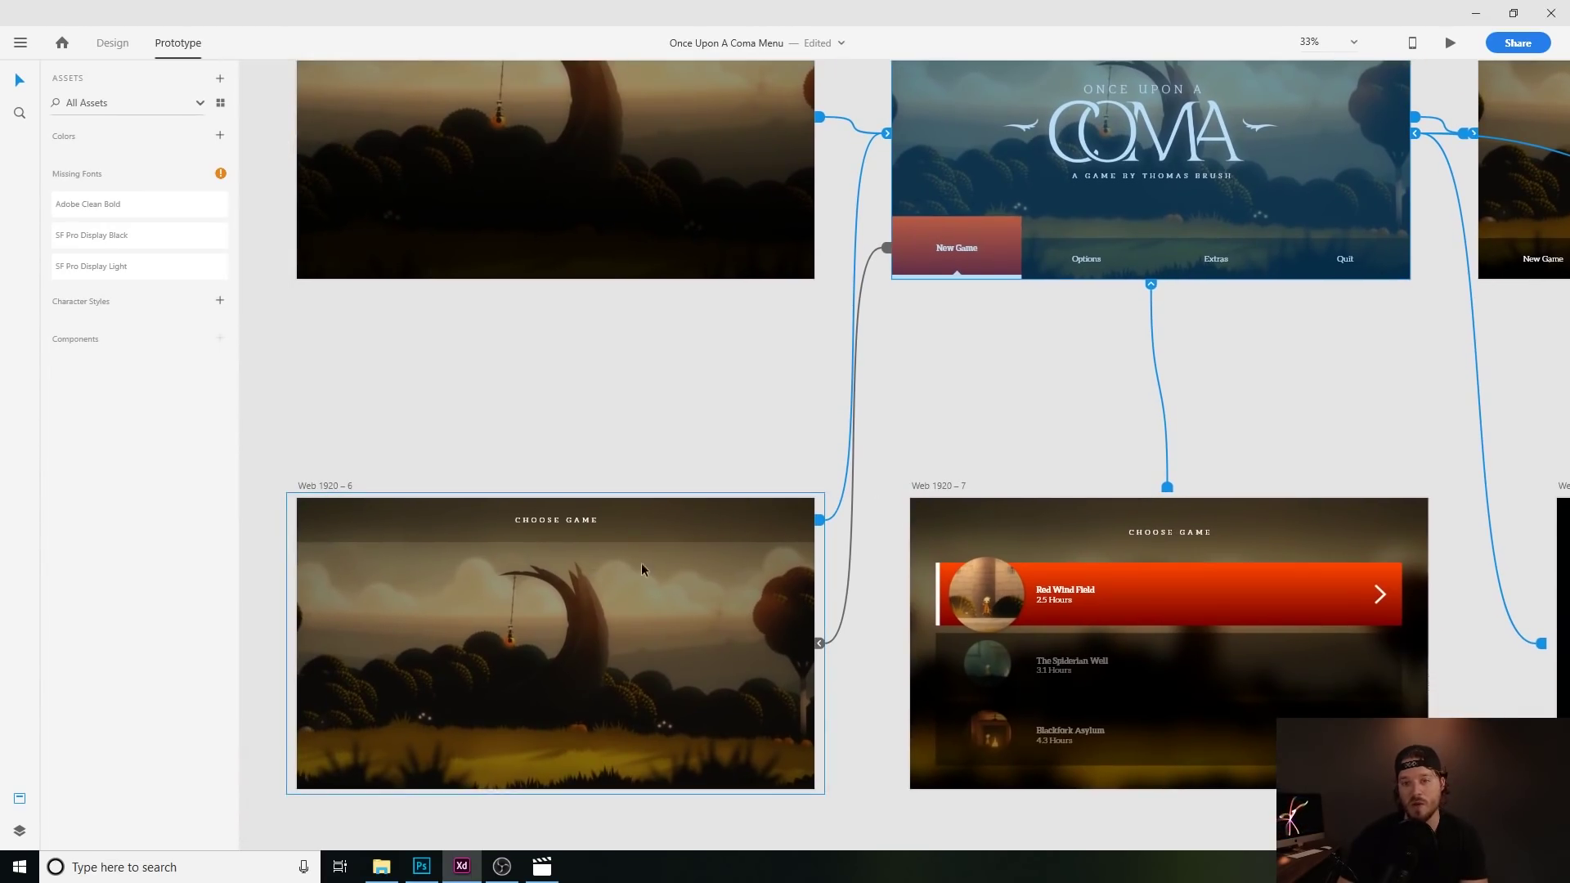
scroll(925, 423, right, 10)
scroll(925, 424, up, 3)
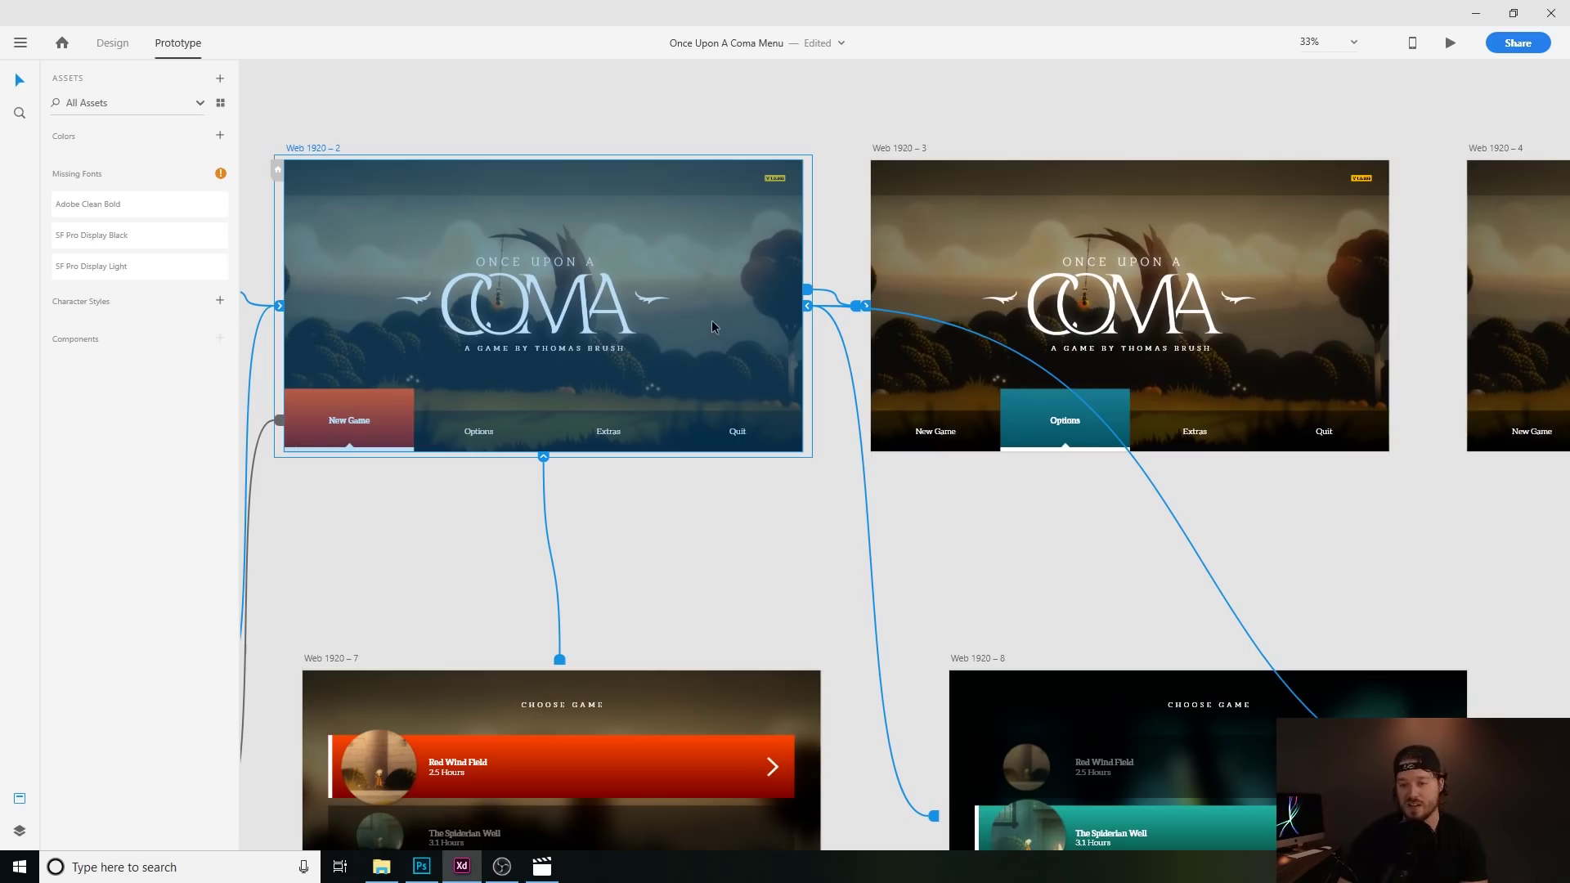
scroll(712, 327, right, 4)
scroll(712, 326, up, 1)
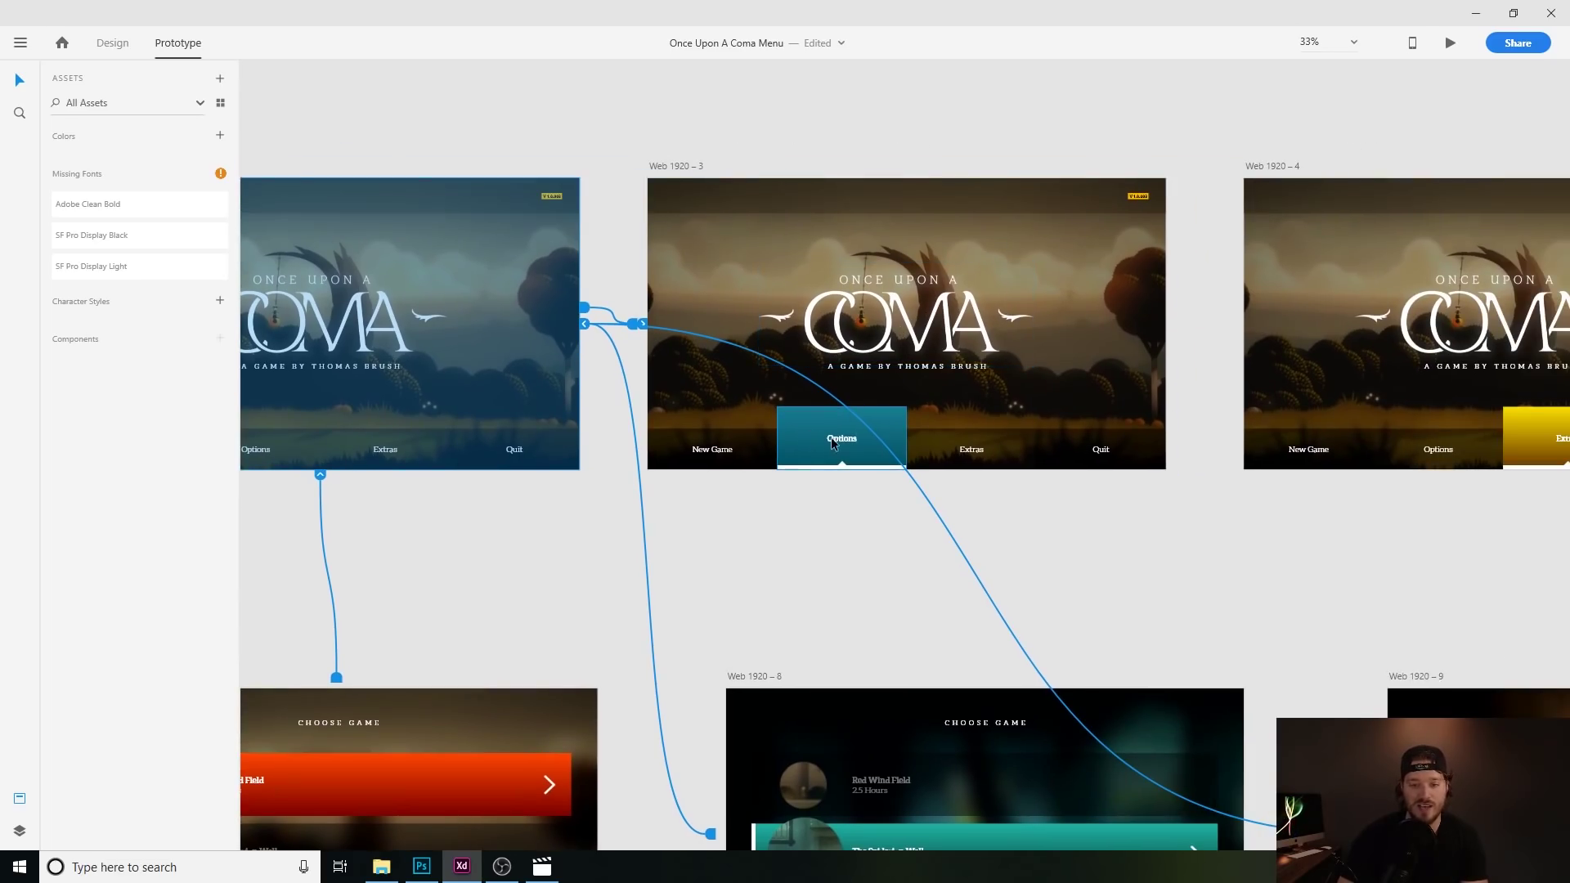
scroll(983, 425, right, 2)
scroll(982, 424, up, 1)
click(982, 425)
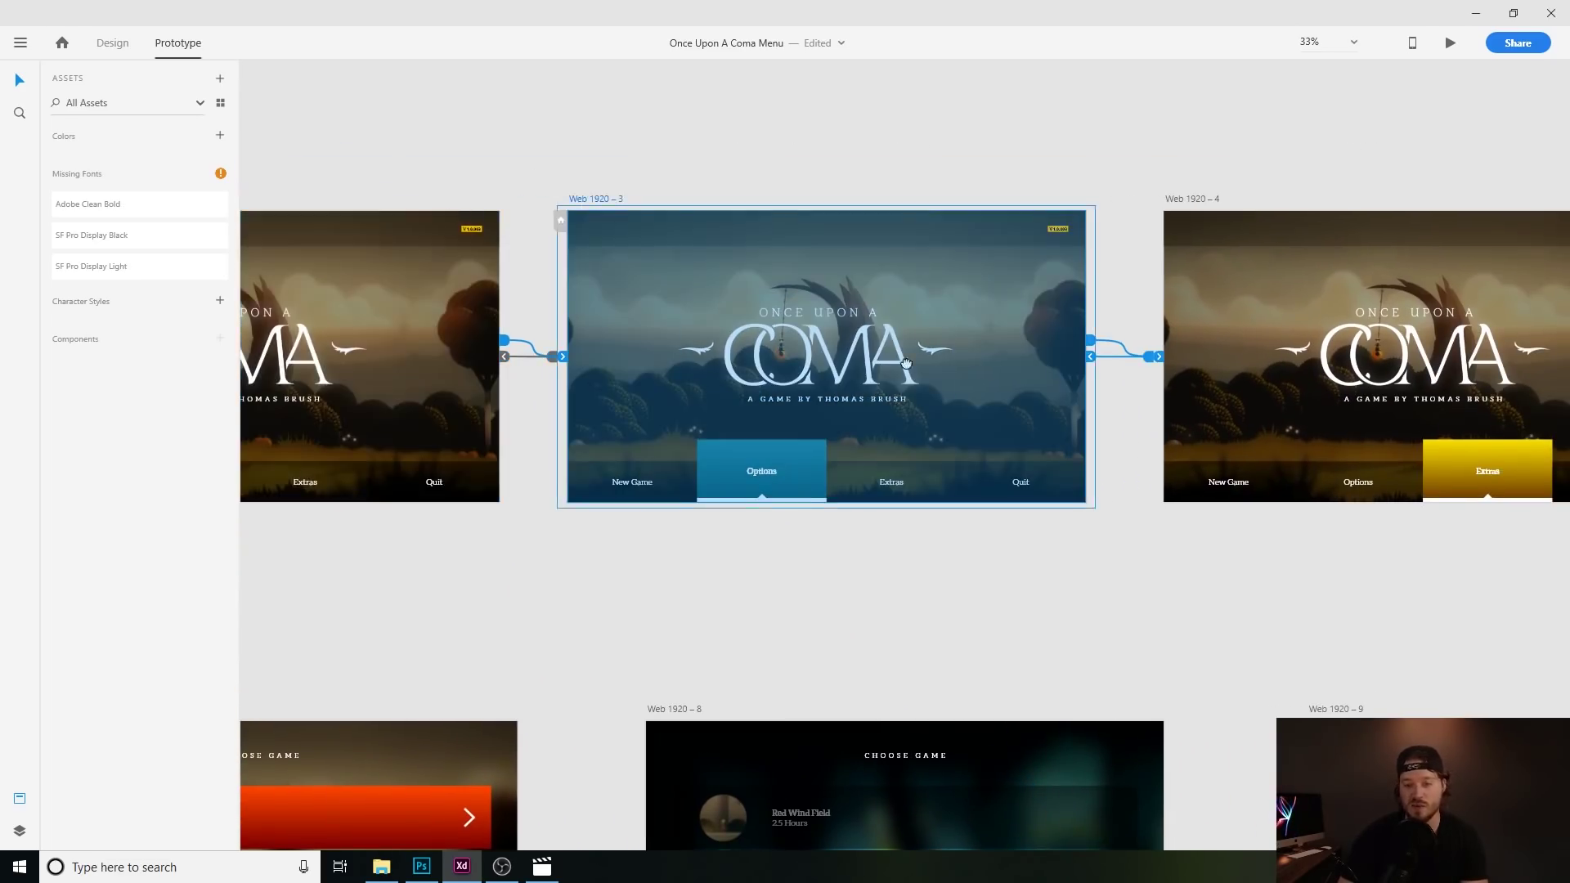
Reselect Web 1920 – 2 and zoom out to show every artboard.
scroll(662, 401, right, 6)
scroll(663, 401, up, 1)
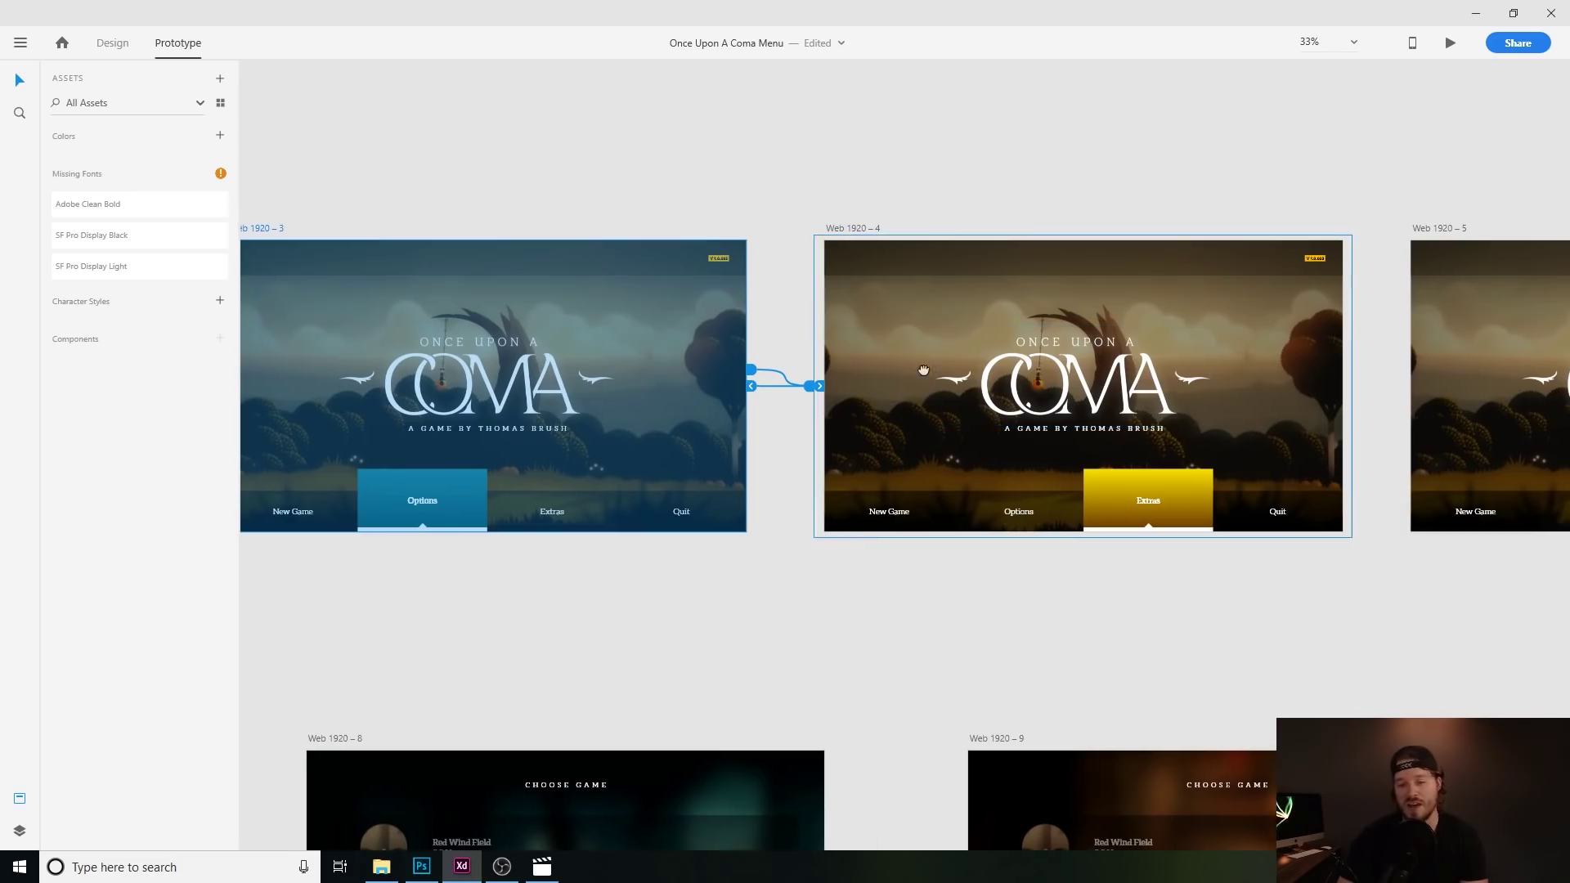
scroll(1014, 260, left, 5)
scroll(1014, 260, left, 3)
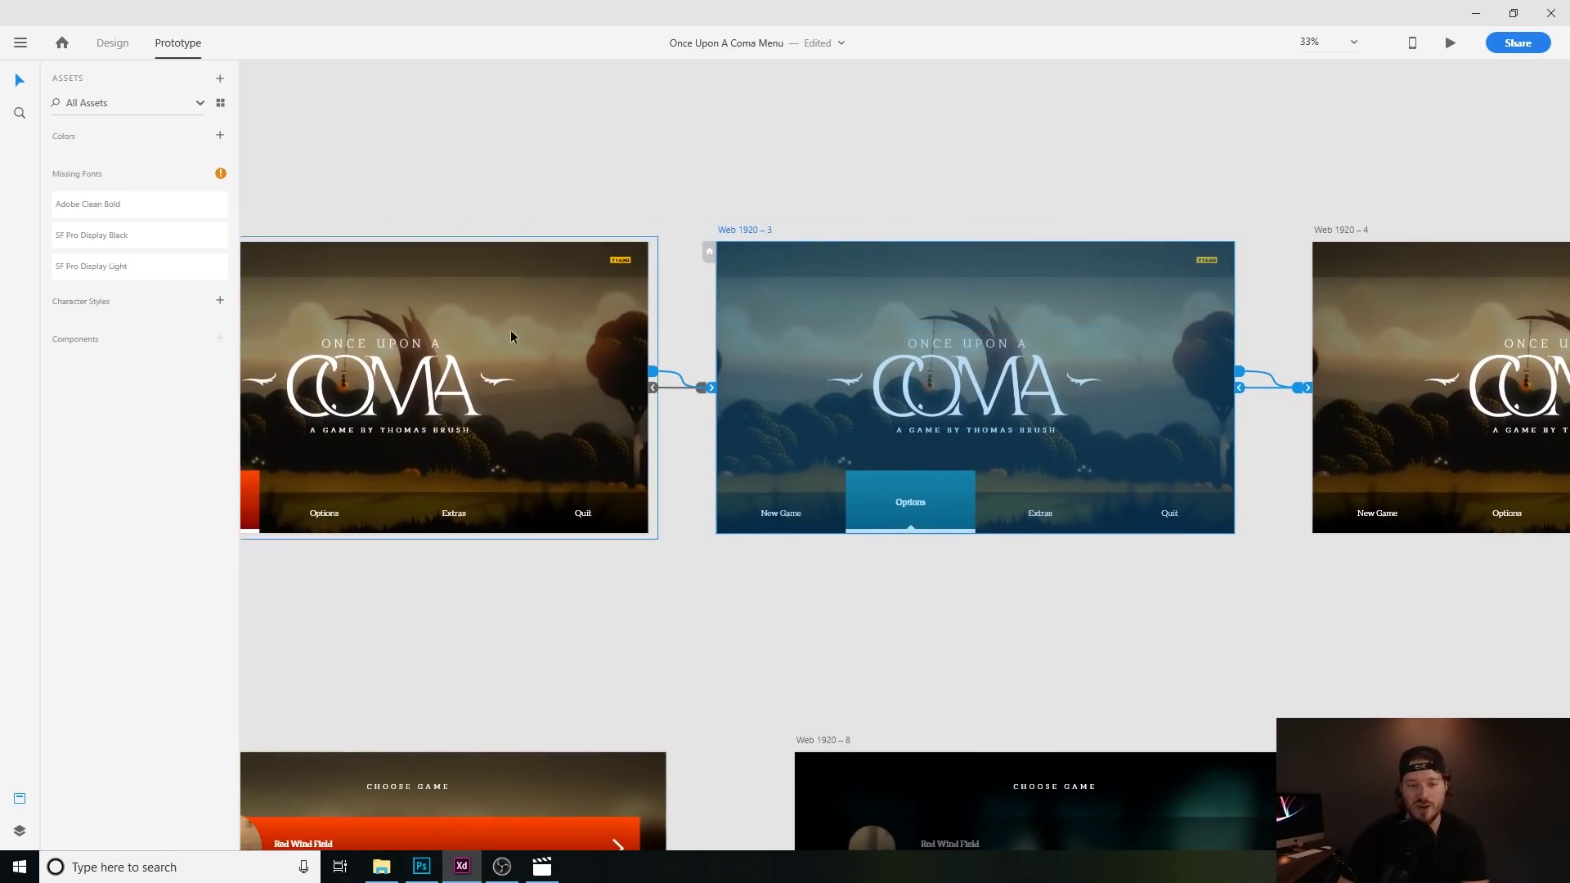
scroll(1022, 449, left, 7)
click(1021, 449)
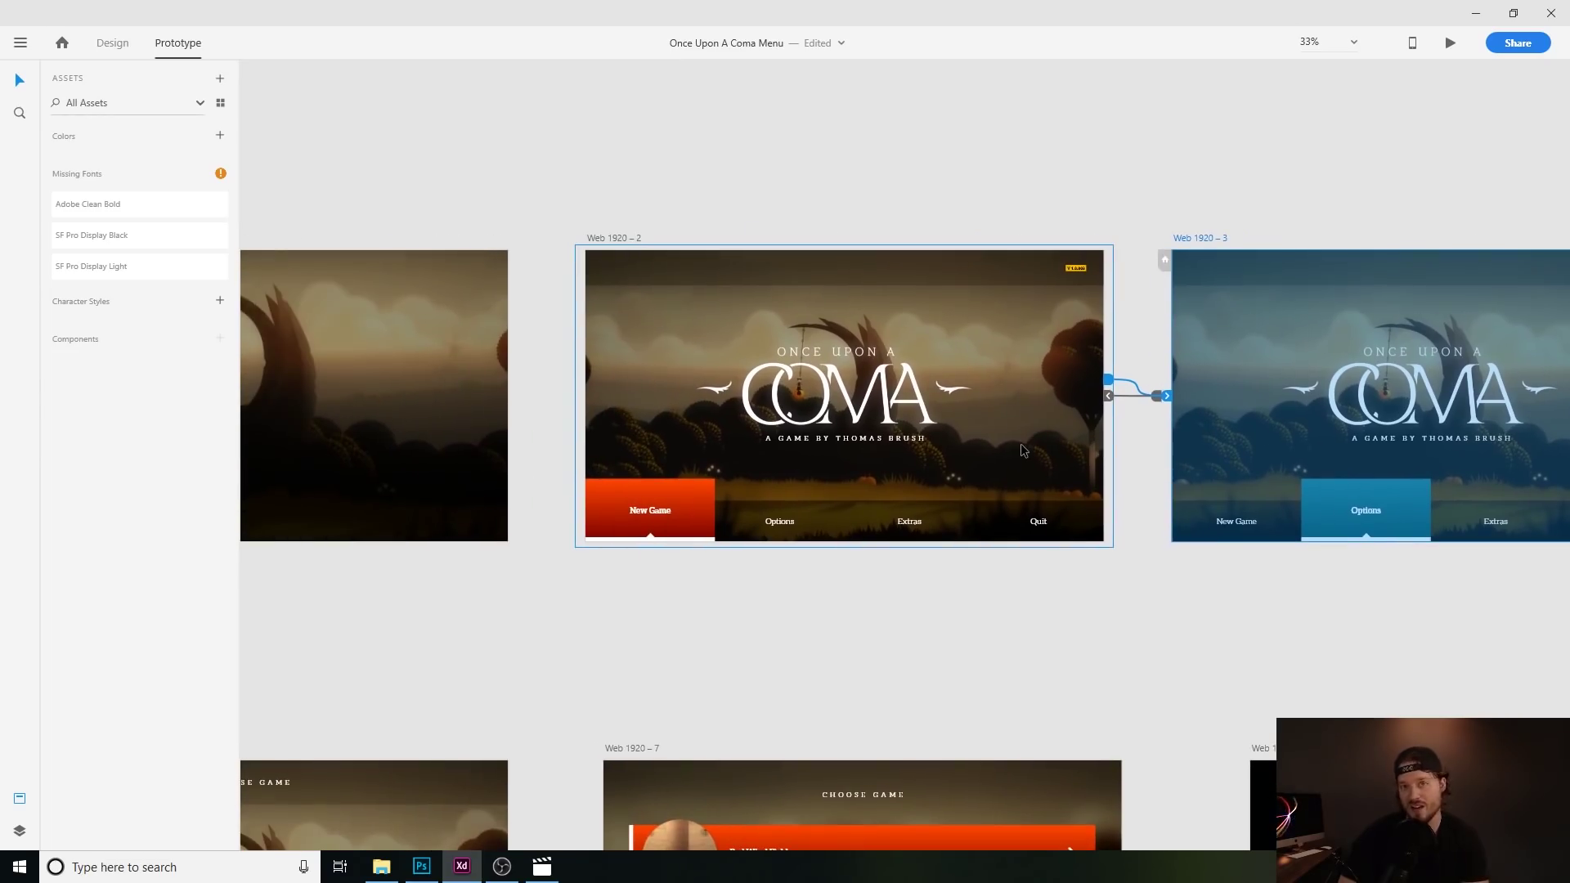
key(ctrl+0)
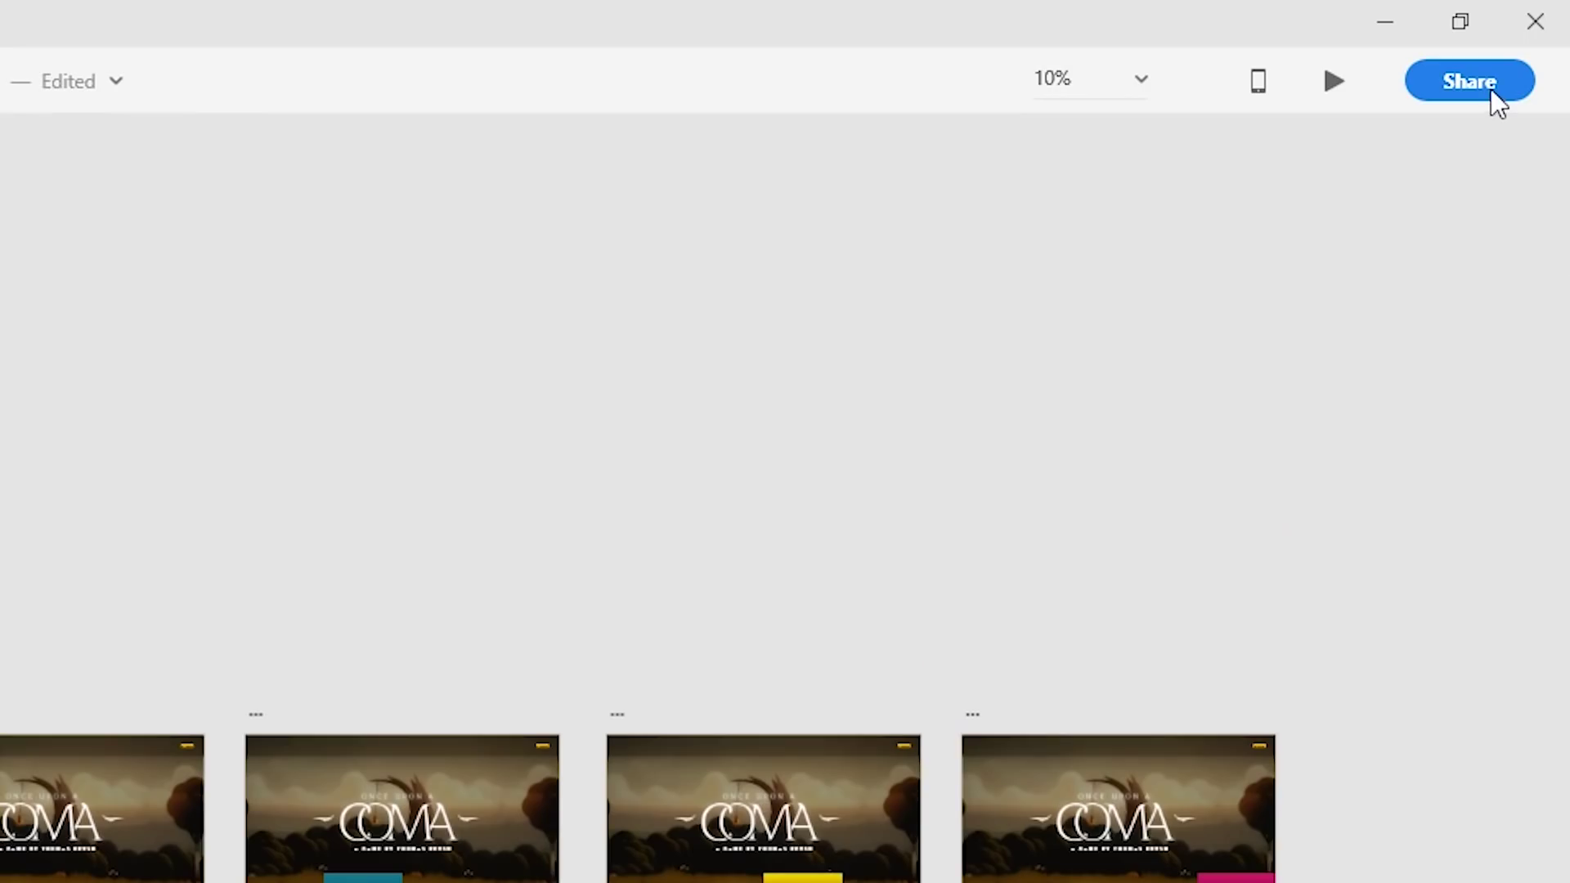
Open the Share menu for the Once Upon A Coma Menu prototype.
click(1490, 90)
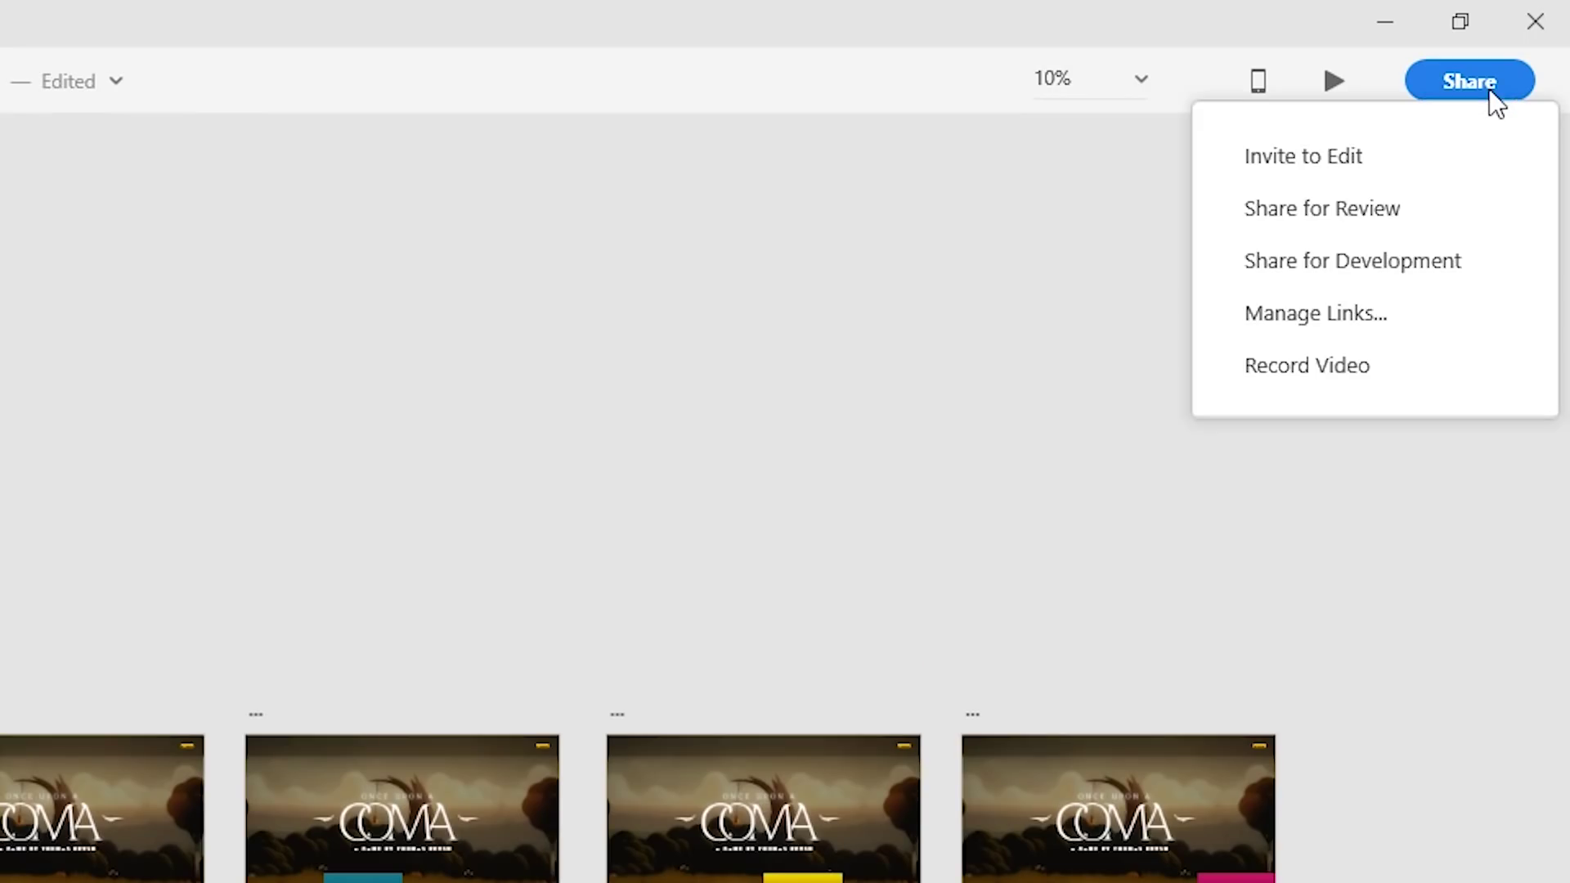